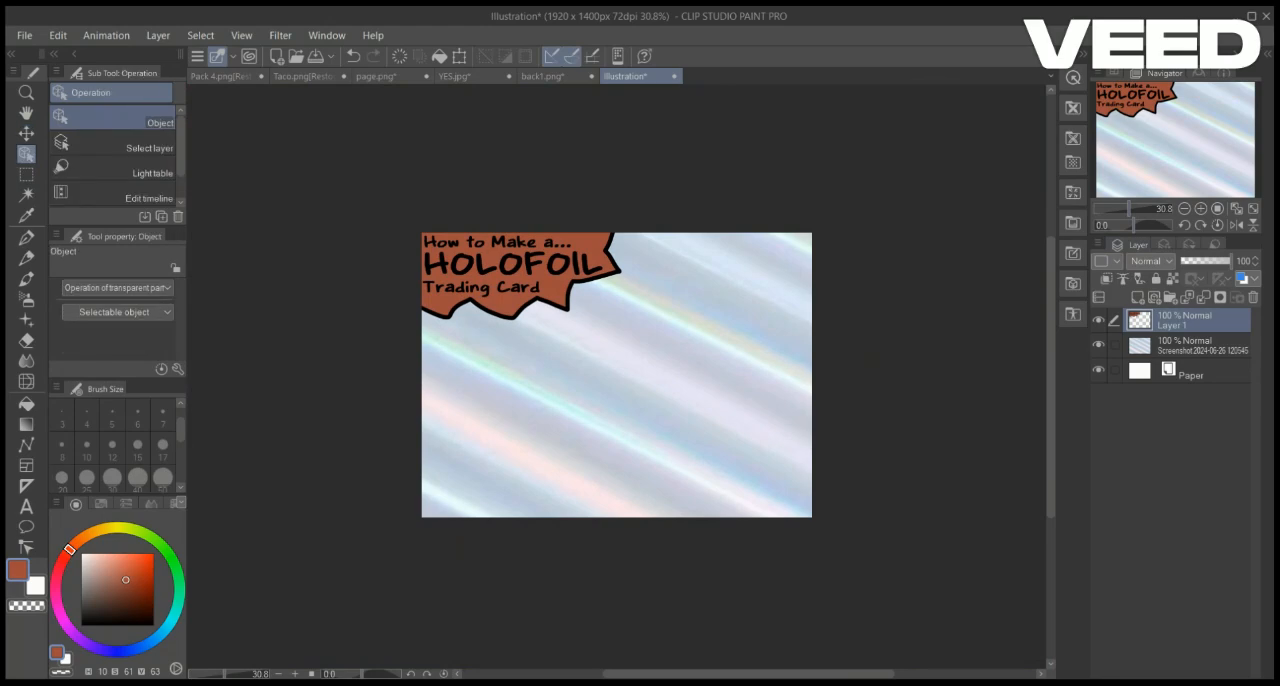
Create a new layer above the holographic foil image and set up the G-pen with a teal colour
{"action": "left_click", "coordinate": [1196, 346]}
{"action": "scroll", "coordinate": [616, 376], "scroll_direction": "up", "scroll_amount": 5}
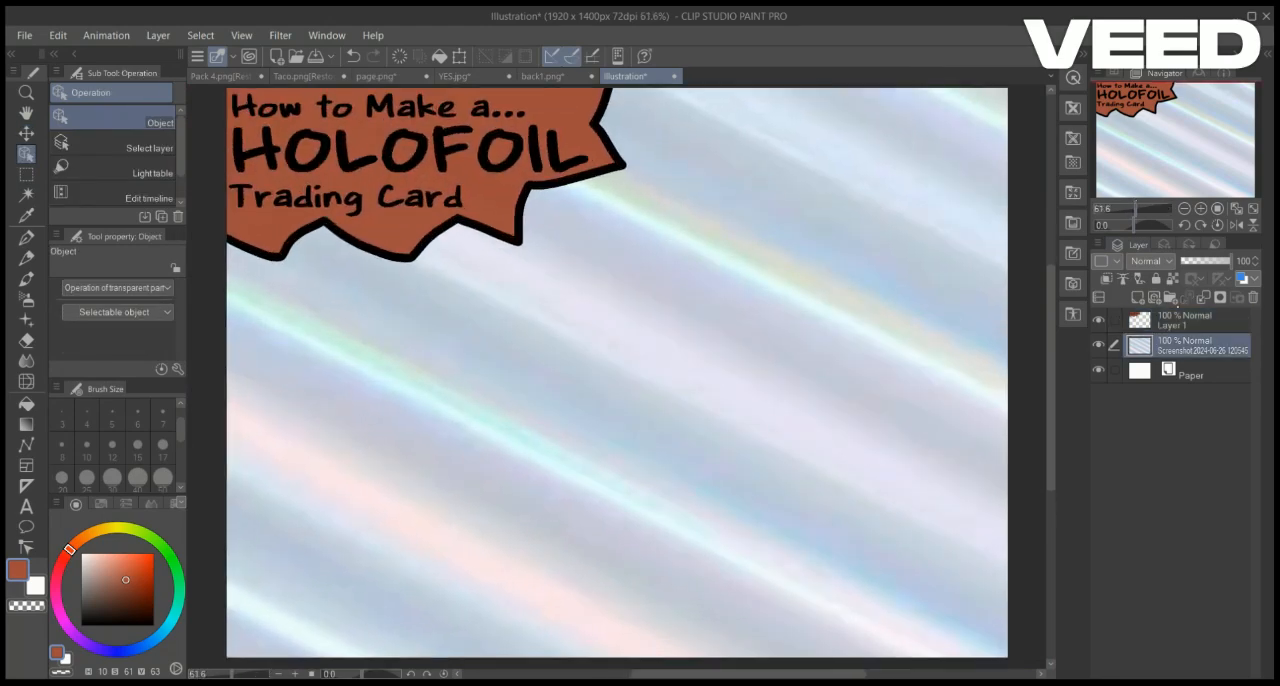
{"action": "key", "text": "ctrl+shift+n"}
{"action": "key", "text": "p"}
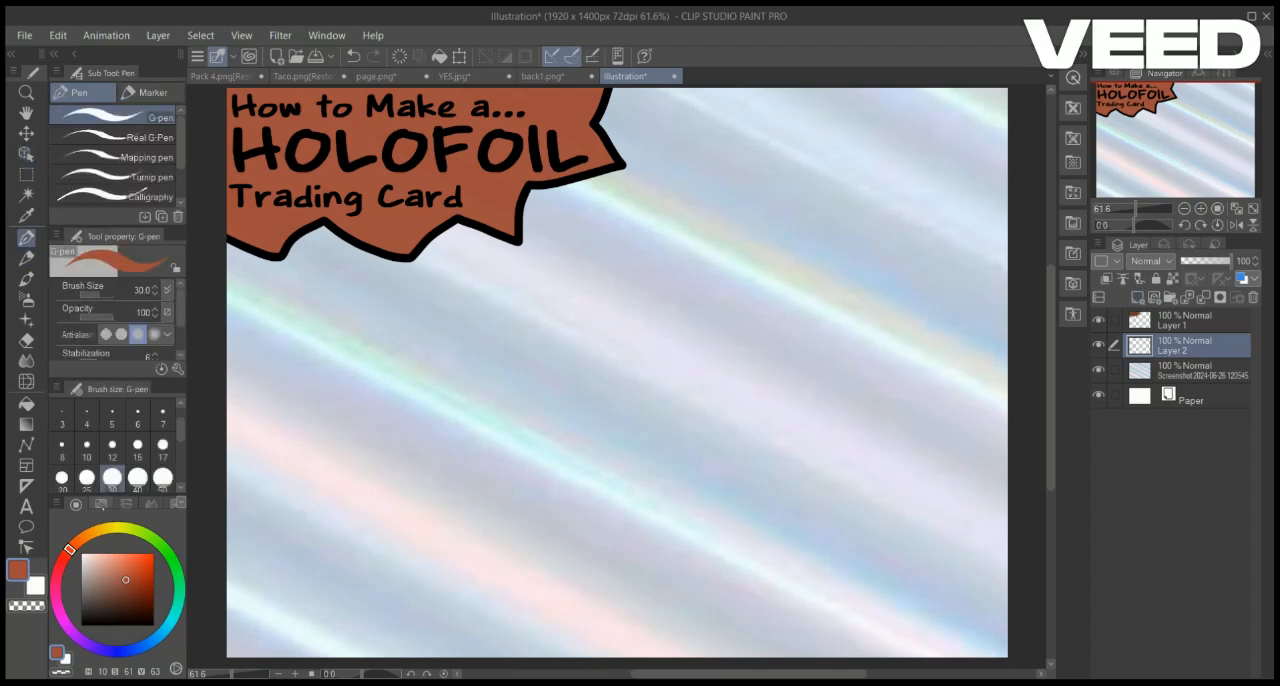
{"action": "left_click", "coordinate": [168, 625]}
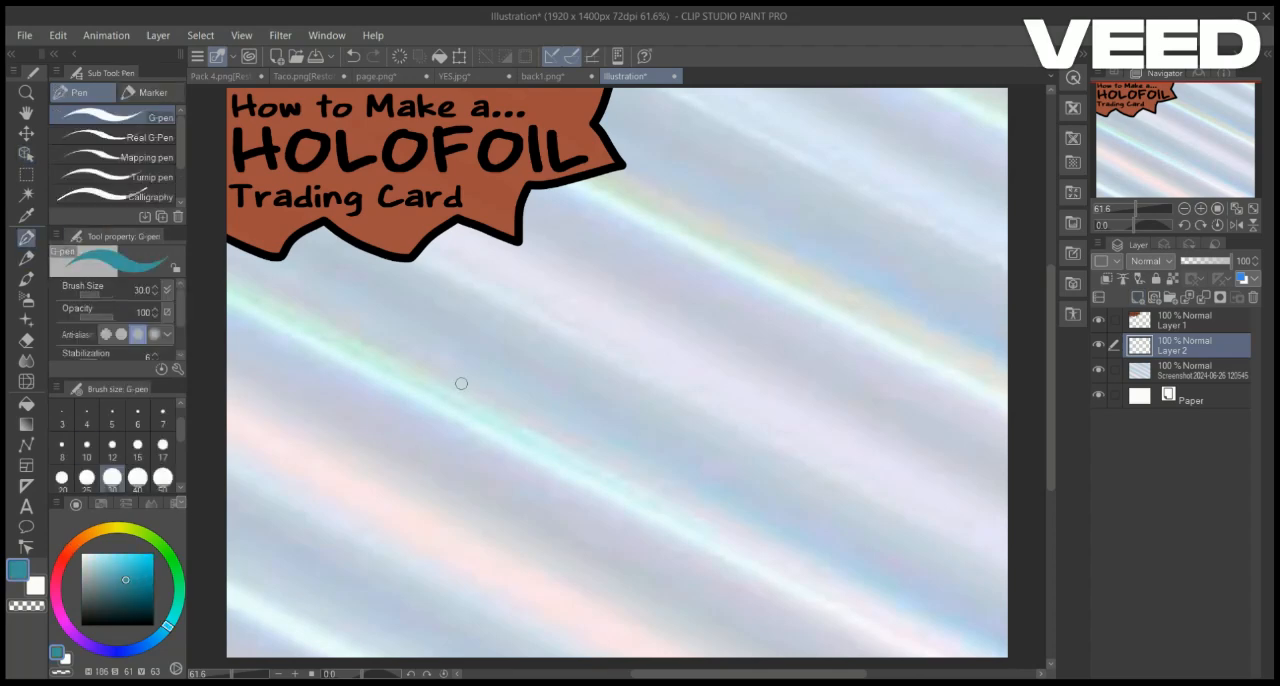
Try several parallel teal strokes running along the foil's diagonal light streaks, and undo them
{"action": "left_click_drag", "start_coordinate": [464, 390], "coordinate": [620, 477]}
{"action": "mouse_move", "coordinate": [497, 364]}
{"action": "left_mouse_down"}
{"action": "mouse_move", "coordinate": [607, 437]}
{"action": "mouse_move", "coordinate": [650, 442]}
{"action": "left_mouse_up"}
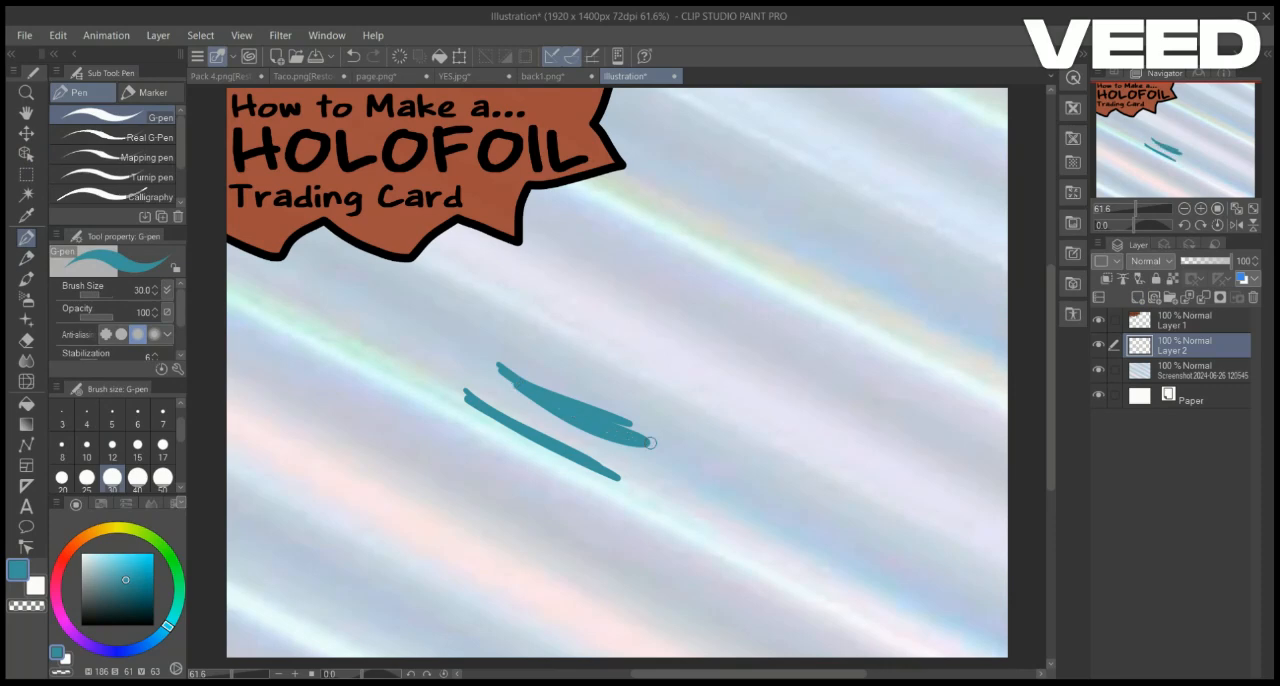
{"action": "left_click_drag", "start_coordinate": [540, 322], "coordinate": [700, 406]}
{"action": "left_click_drag", "start_coordinate": [570, 352], "coordinate": [660, 398]}
{"action": "left_click_drag", "start_coordinate": [573, 292], "coordinate": [717, 370]}
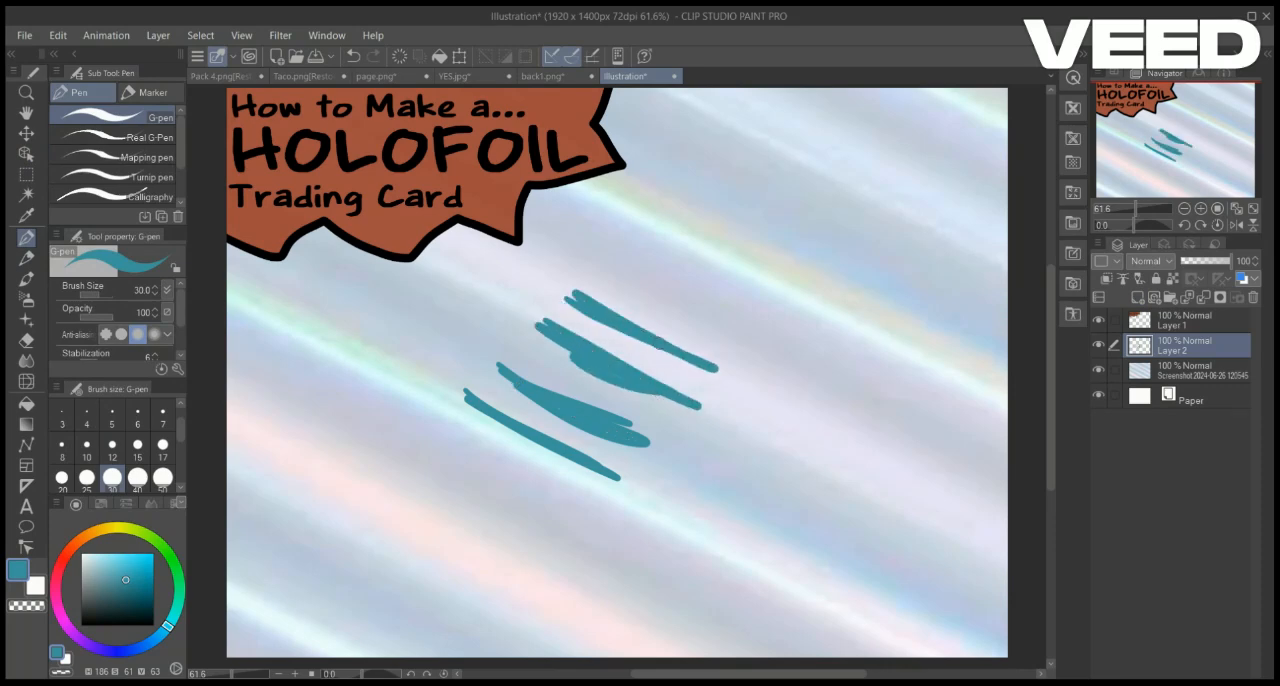
{"action": "key", "text": "ctrl+z"}
{"action": "key", "text": "ctrl+z"}
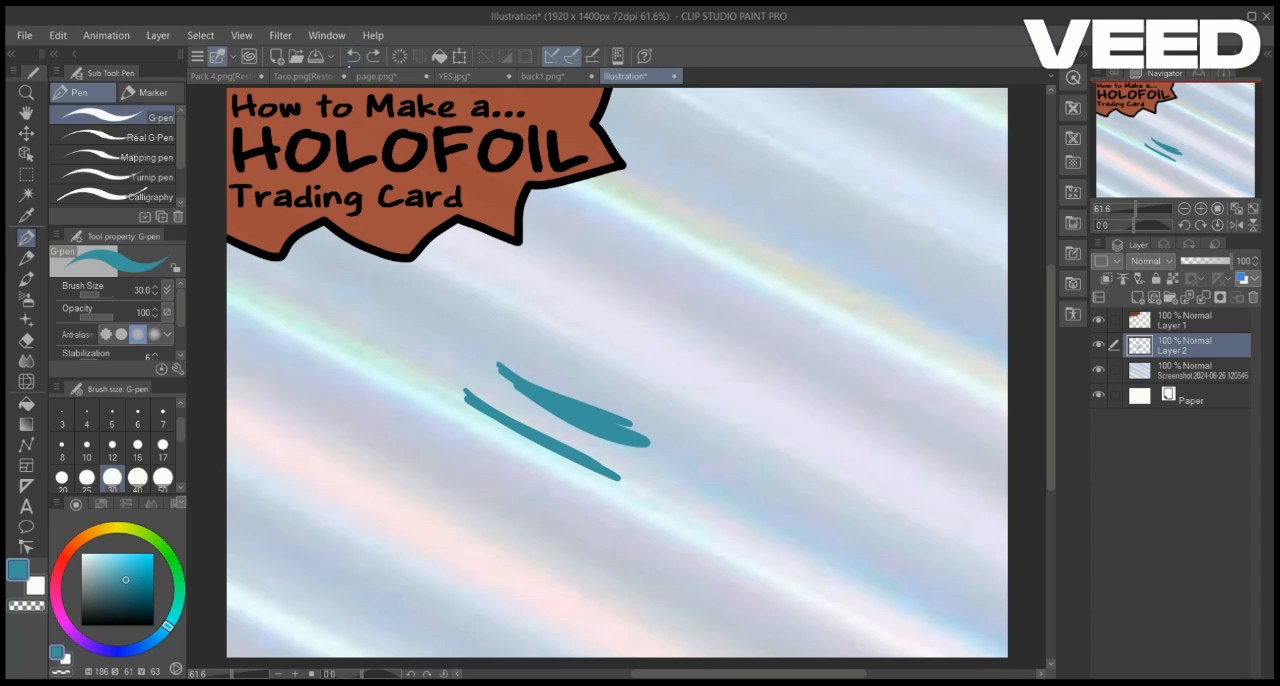
{"action": "left_click", "coordinate": [352, 58]}
{"action": "left_click", "coordinate": [352, 58]}
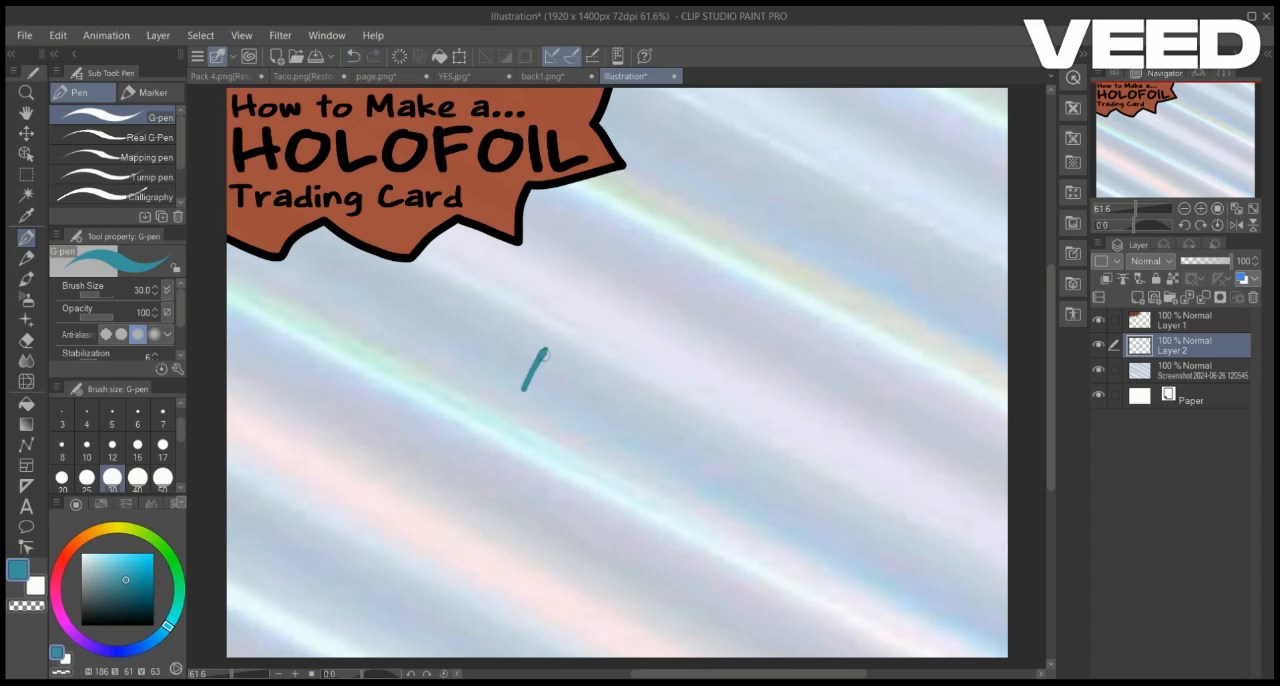
Try three slanted teal strokes running across the direction of the foil's streaks, and undo them
{"action": "left_click_drag", "start_coordinate": [615, 311], "coordinate": [512, 462]}
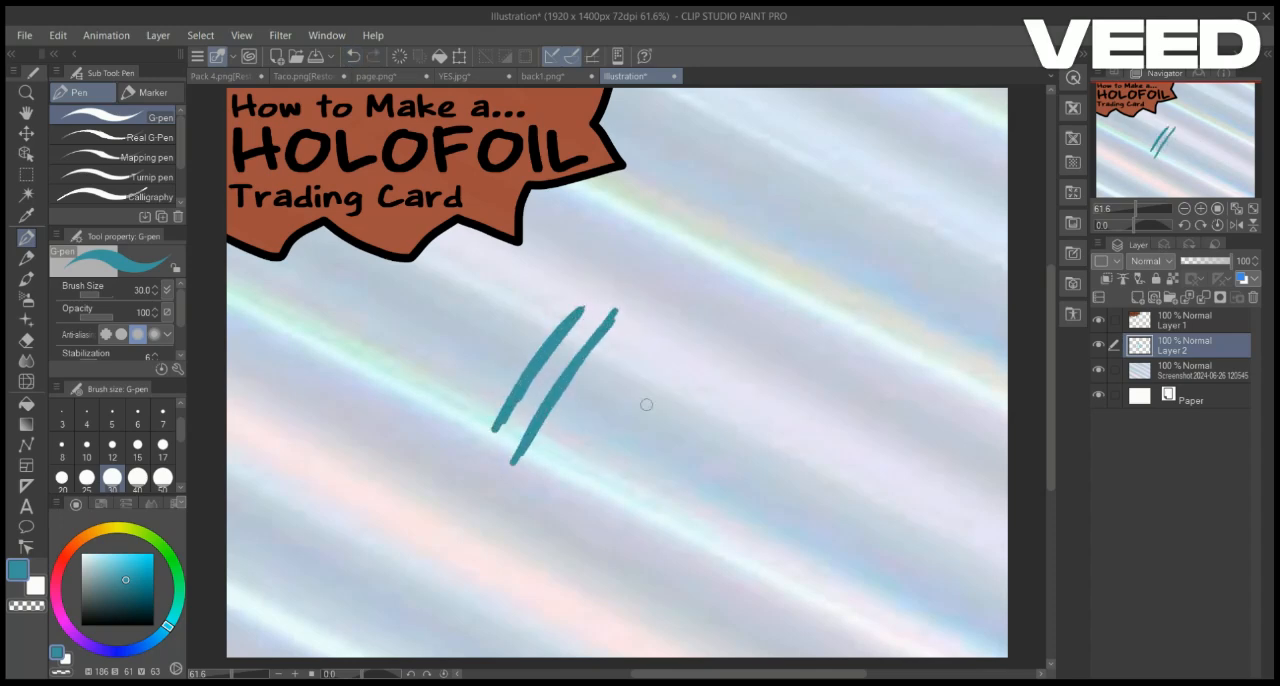
{"action": "left_click_drag", "start_coordinate": [661, 341], "coordinate": [565, 478]}
{"action": "key", "text": "ctrl+z"}
{"action": "key", "text": "ctrl+z"}
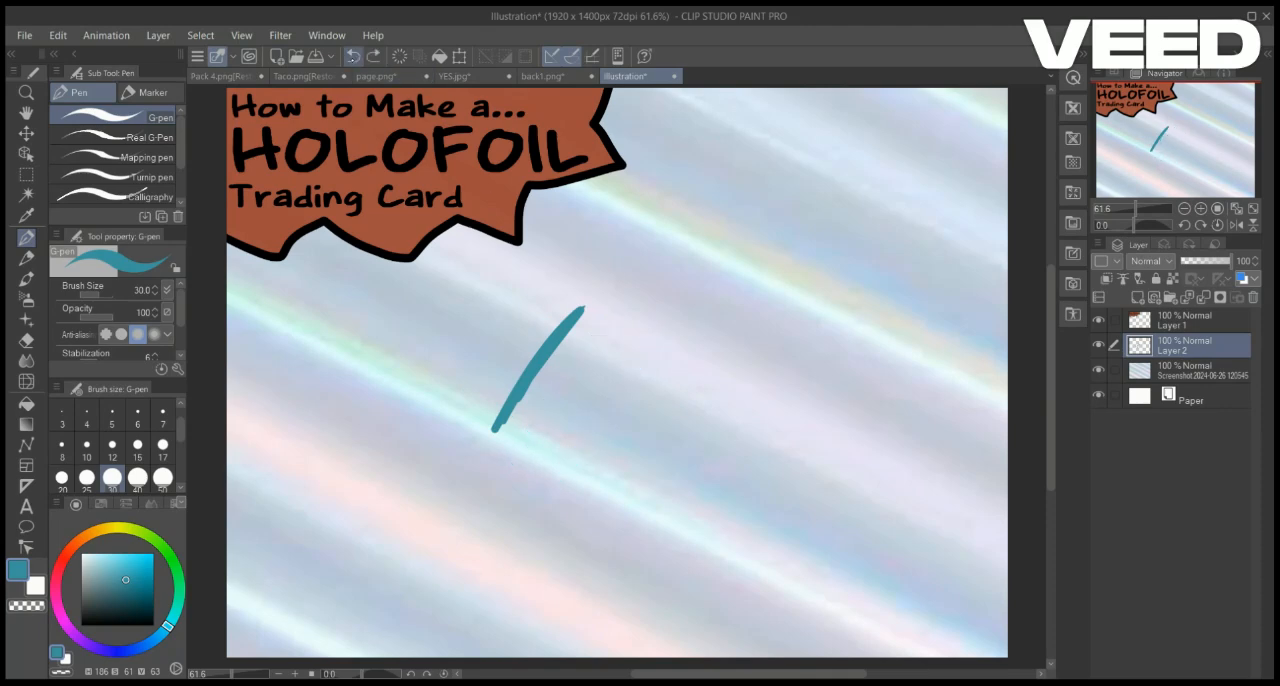
{"action": "key", "text": "ctrl+z"}
Try three nearly vertical teal strokes side by side over the foil, and undo them
{"action": "left_click_drag", "start_coordinate": [524, 300], "coordinate": [537, 470]}
{"action": "left_click_drag", "start_coordinate": [558, 300], "coordinate": [575, 478]}
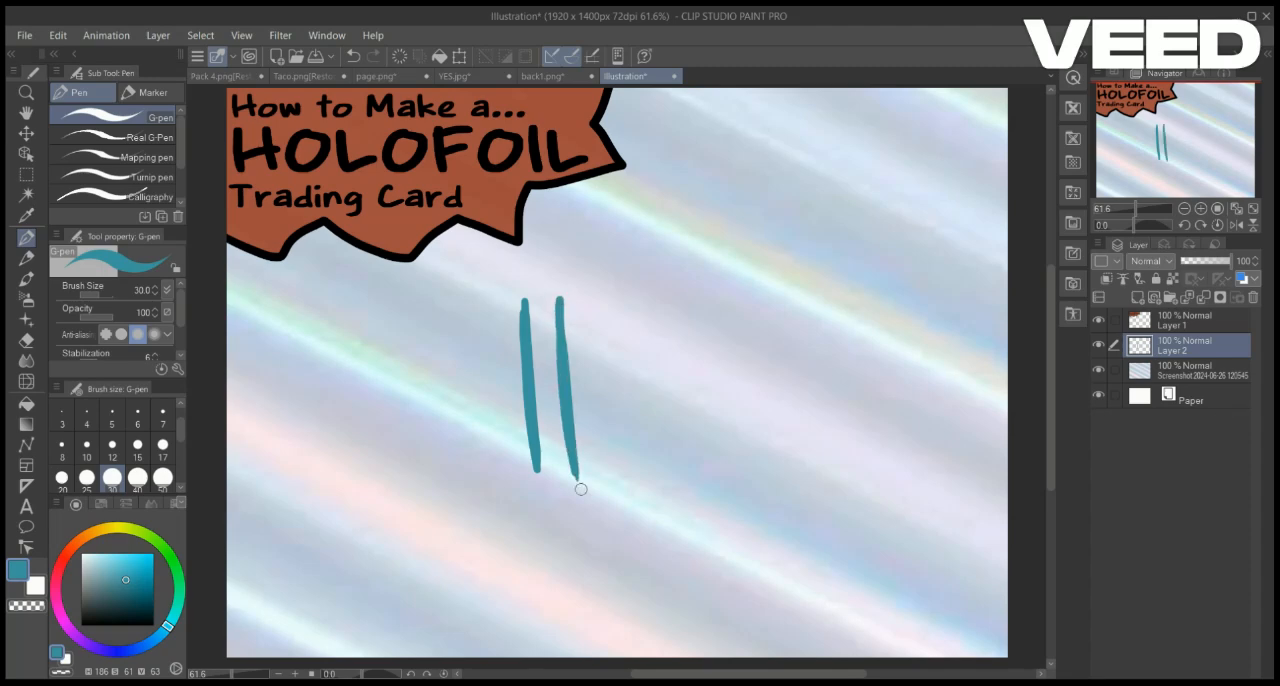
{"action": "left_click_drag", "start_coordinate": [595, 308], "coordinate": [613, 488]}
{"action": "key", "text": "ctrl+z"}
{"action": "key", "text": "ctrl+z"}
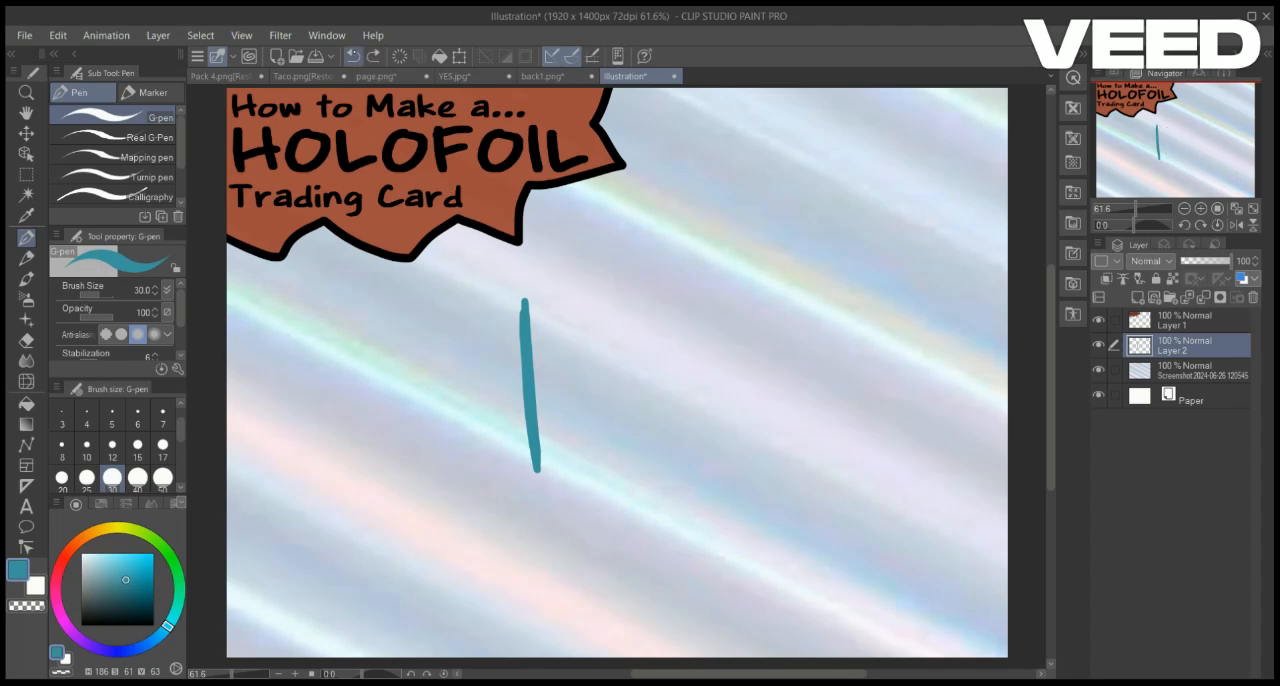
{"action": "key", "text": "ctrl+z"}
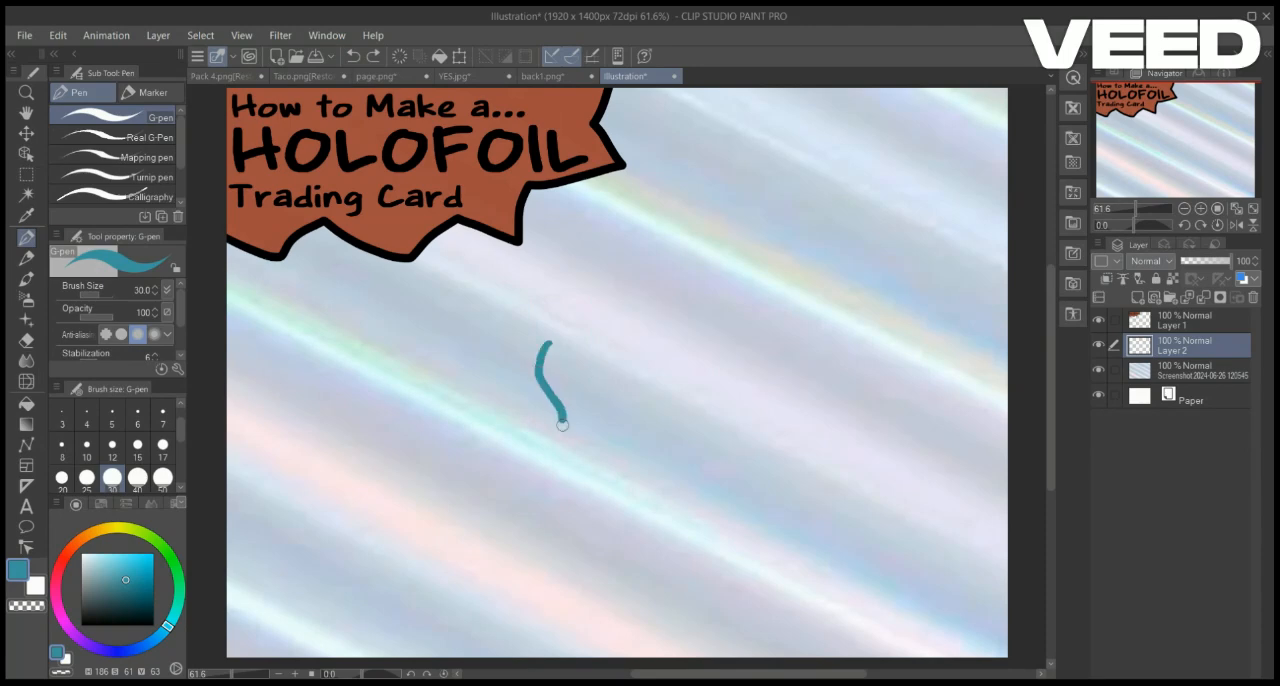
Try a thin teal card outline with a new layer at 71% opacity beneath it
{"action": "mouse_move", "coordinate": [562, 423]}
{"action": "left_mouse_down"}
{"action": "mouse_move", "coordinate": [615, 372]}
{"action": "mouse_move", "coordinate": [573, 332]}
{"action": "mouse_move", "coordinate": [748, 492]}
{"action": "mouse_move", "coordinate": [500, 286]}
{"action": "mouse_move", "coordinate": [528, 357]}
{"action": "left_mouse_up"}
{"action": "key", "text": "ctrl+z"}
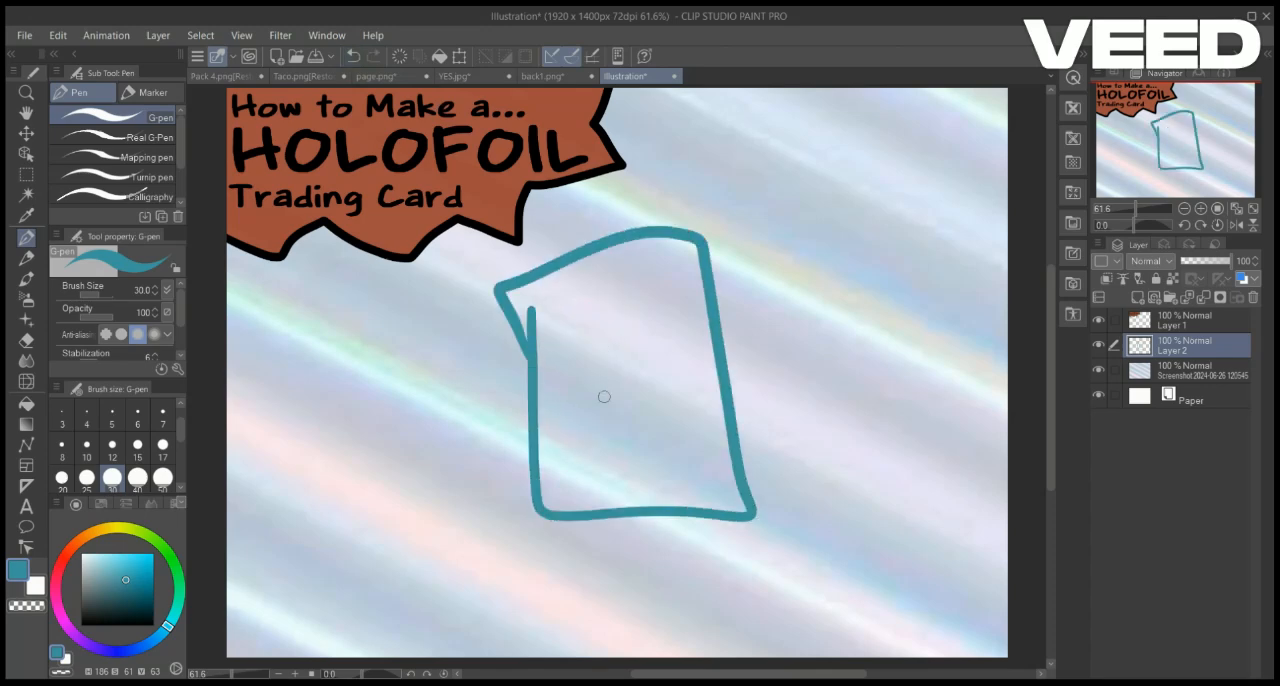
{"action": "left_click", "coordinate": [1189, 371]}
{"action": "left_click", "coordinate": [1138, 298]}
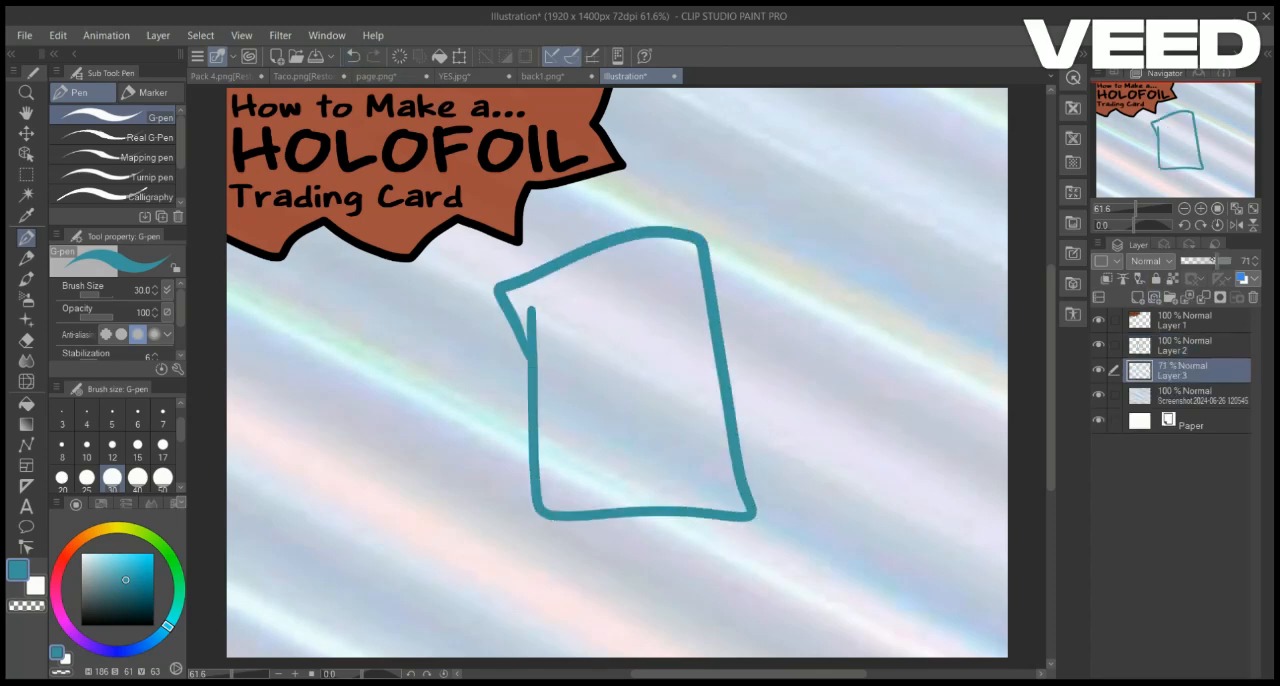
{"action": "mouse_move", "coordinate": [537, 360]}
{"action": "left_mouse_down"}
{"action": "mouse_move", "coordinate": [577, 391]}
{"action": "mouse_move", "coordinate": [655, 349]}
{"action": "mouse_move", "coordinate": [713, 415]}
{"action": "mouse_move", "coordinate": [712, 508]}
{"action": "left_mouse_up"}
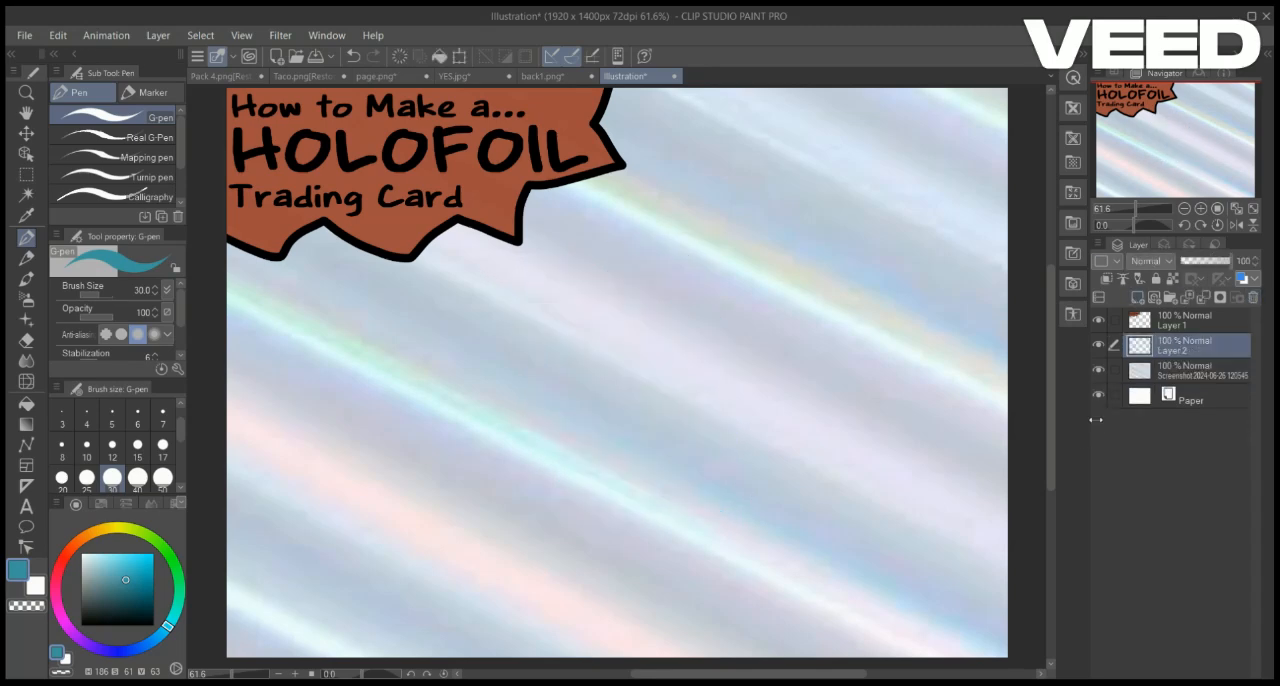
Sketch a thick teal card frame with a split title strip, a picture window and divided boxes in the lower part
{"action": "mouse_move", "coordinate": [530, 263]}
{"action": "left_mouse_down"}
{"action": "mouse_move", "coordinate": [550, 463]}
{"action": "mouse_move", "coordinate": [643, 243]}
{"action": "mouse_move", "coordinate": [800, 478]}
{"action": "mouse_move", "coordinate": [760, 572]}
{"action": "mouse_move", "coordinate": [552, 545]}
{"action": "left_mouse_up"}
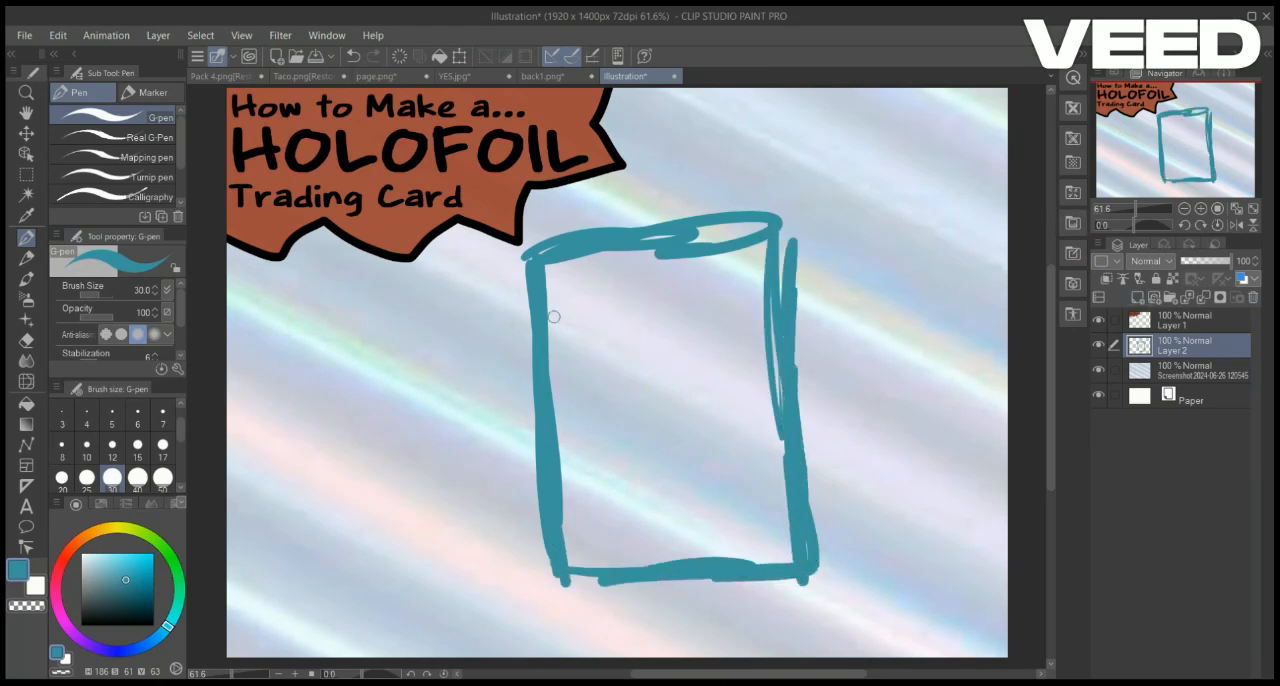
{"action": "left_click_drag", "start_coordinate": [527, 319], "coordinate": [780, 291]}
{"action": "mouse_move", "coordinate": [670, 237]}
{"action": "left_mouse_down"}
{"action": "mouse_move", "coordinate": [566, 560]}
{"action": "mouse_move", "coordinate": [770, 550]}
{"action": "mouse_move", "coordinate": [770, 300]}
{"action": "mouse_move", "coordinate": [570, 247]}
{"action": "left_mouse_up"}
{"action": "left_click_drag", "start_coordinate": [580, 440], "coordinate": [762, 425]}
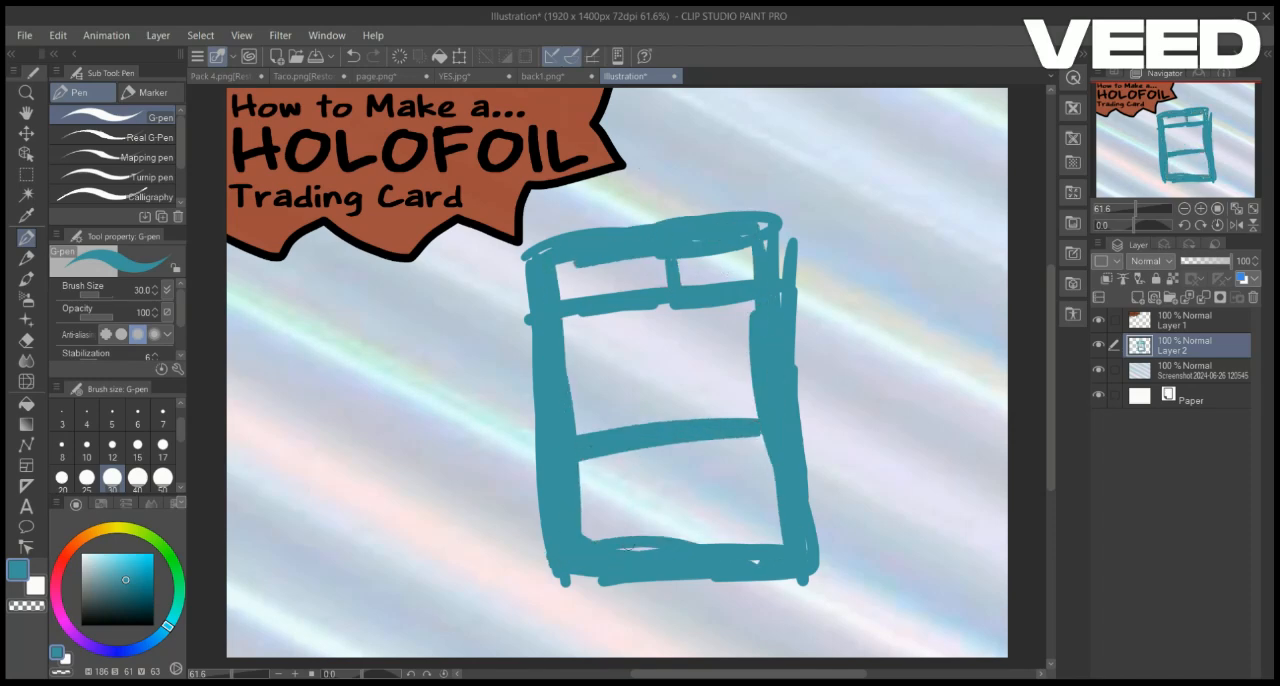
{"action": "key", "text": "ctrl+z"}
{"action": "mouse_move", "coordinate": [585, 513]}
{"action": "left_mouse_down"}
{"action": "mouse_move", "coordinate": [550, 521]}
{"action": "mouse_move", "coordinate": [692, 523]}
{"action": "left_mouse_up"}
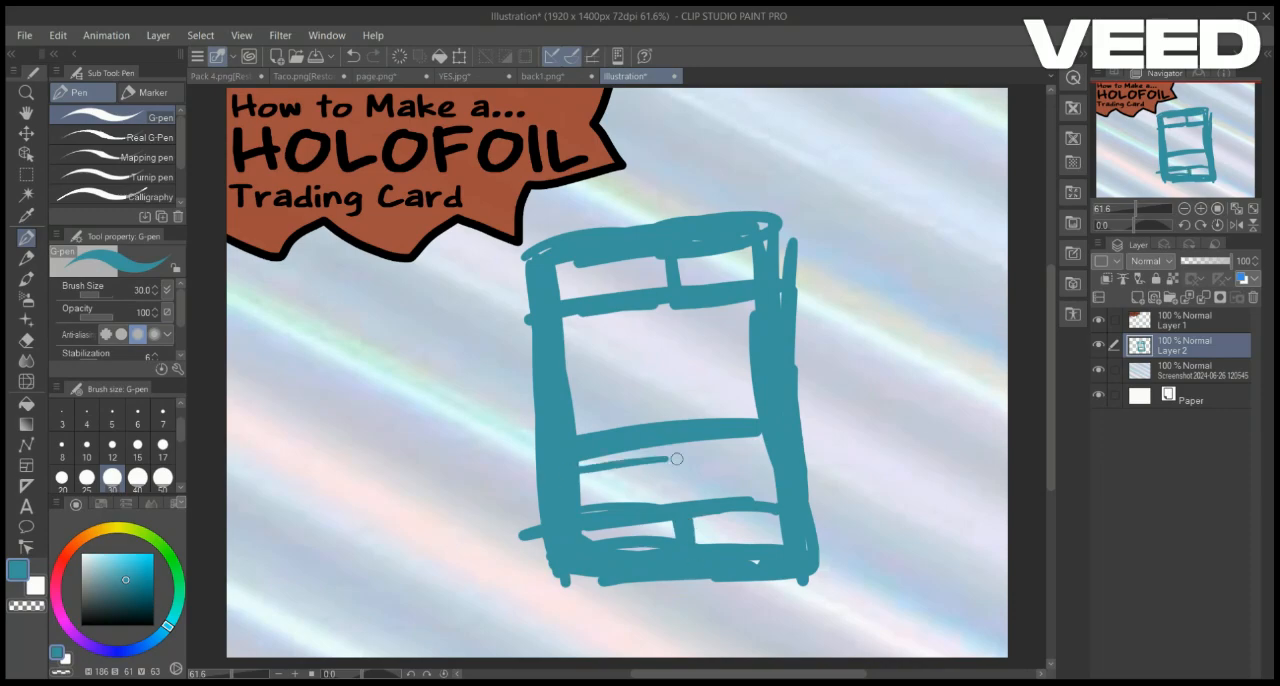
{"action": "left_click_drag", "start_coordinate": [677, 459], "coordinate": [763, 448]}
{"action": "left_click_drag", "start_coordinate": [673, 446], "coordinate": [676, 506]}
Select the card sketch, move it into the right half of the canvas and return to the G-pen
{"action": "scroll", "coordinate": [608, 395], "scroll_direction": "up", "scroll_amount": 5}
{"action": "scroll", "coordinate": [608, 395], "scroll_direction": "down", "scroll_amount": 5}
{"action": "key", "text": "m"}
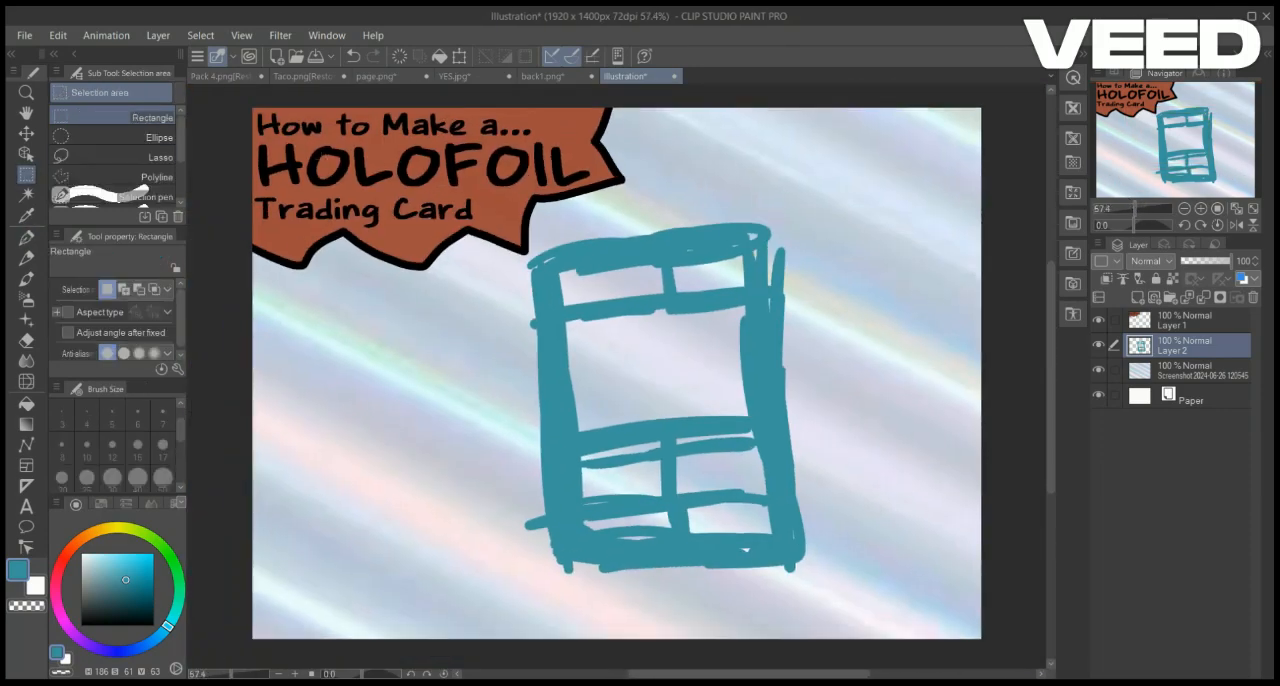
{"action": "left_click_drag", "start_coordinate": [440, 140], "coordinate": [872, 640]}
{"action": "left_click", "coordinate": [719, 655]}
{"action": "left_click_drag", "start_coordinate": [872, 140], "coordinate": [954, 56]}
{"action": "mouse_move", "coordinate": [913, 246]}
{"action": "left_mouse_down"}
{"action": "mouse_move", "coordinate": [925, 277]}
{"action": "mouse_move", "coordinate": [954, 289]}
{"action": "left_mouse_up"}
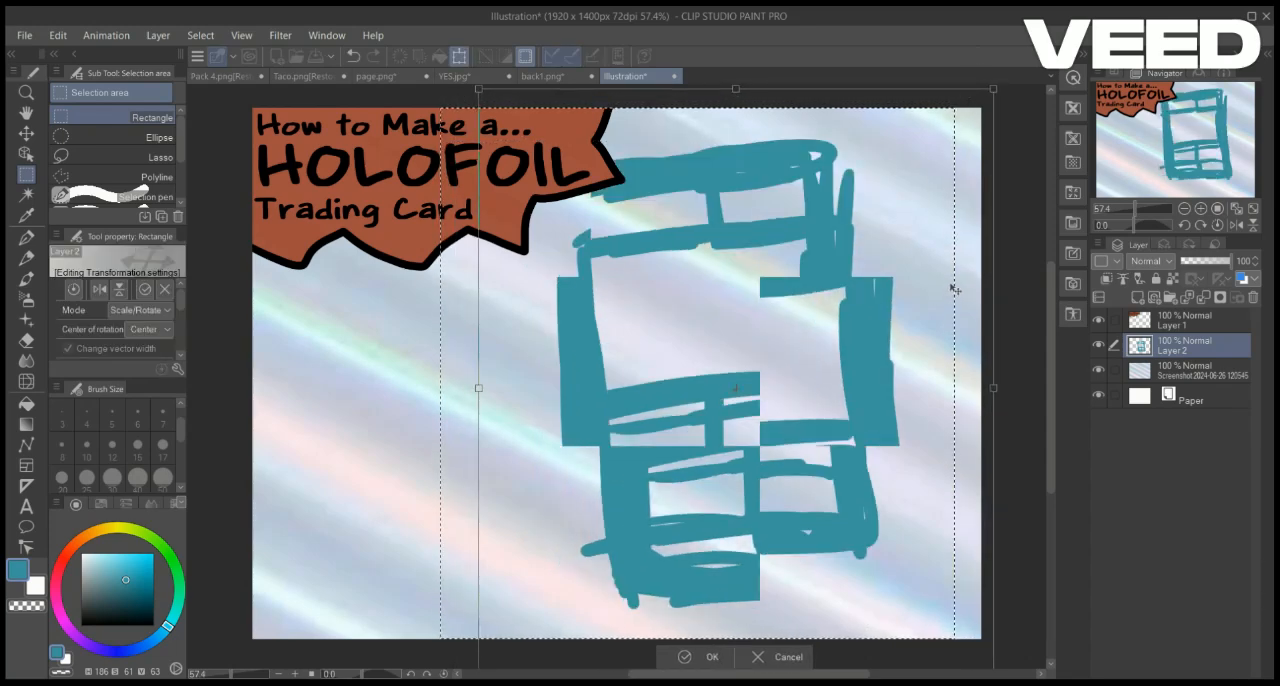
{"action": "key", "text": "Return"}
{"action": "key", "text": "p"}
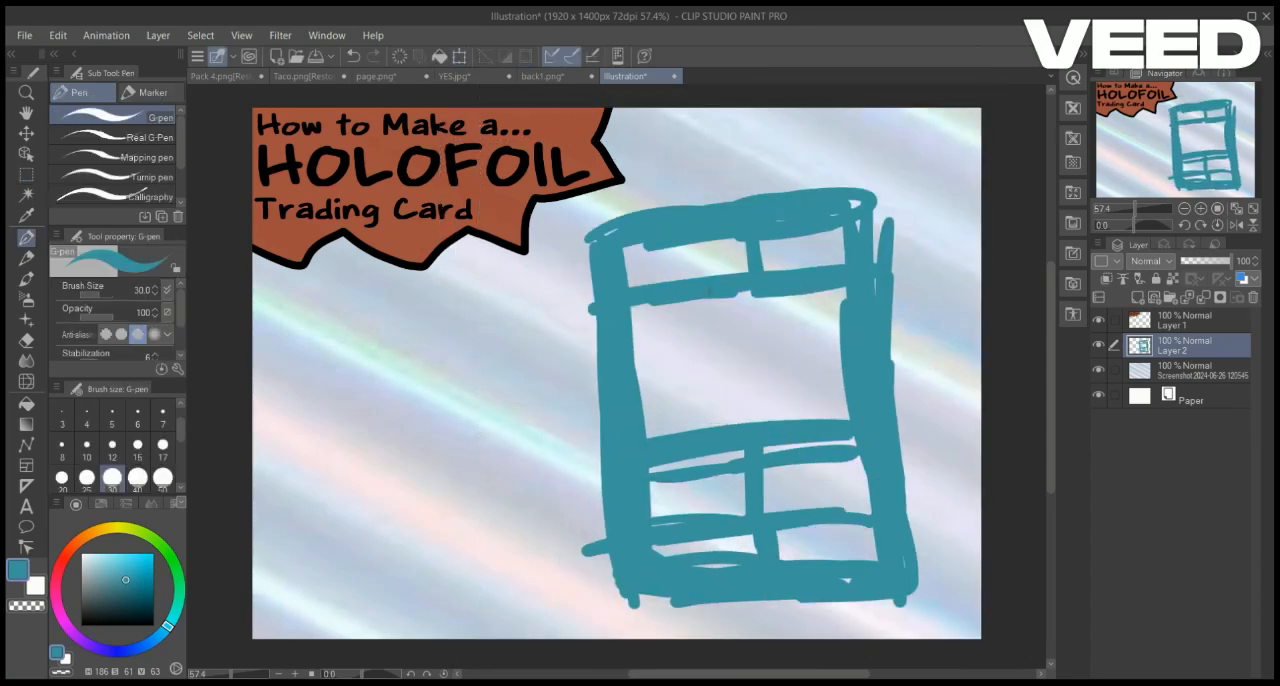
Try two widely spaced round eyes with pupils inside the card's picture window, and undo them
{"action": "scroll", "coordinate": [1190, 142], "scroll_direction": "up", "scroll_amount": 2}
{"action": "left_click_drag", "start_coordinate": [1193, 142], "coordinate": [1197, 140]}
{"action": "scroll", "coordinate": [1197, 140], "scroll_direction": "up", "scroll_amount": 2}
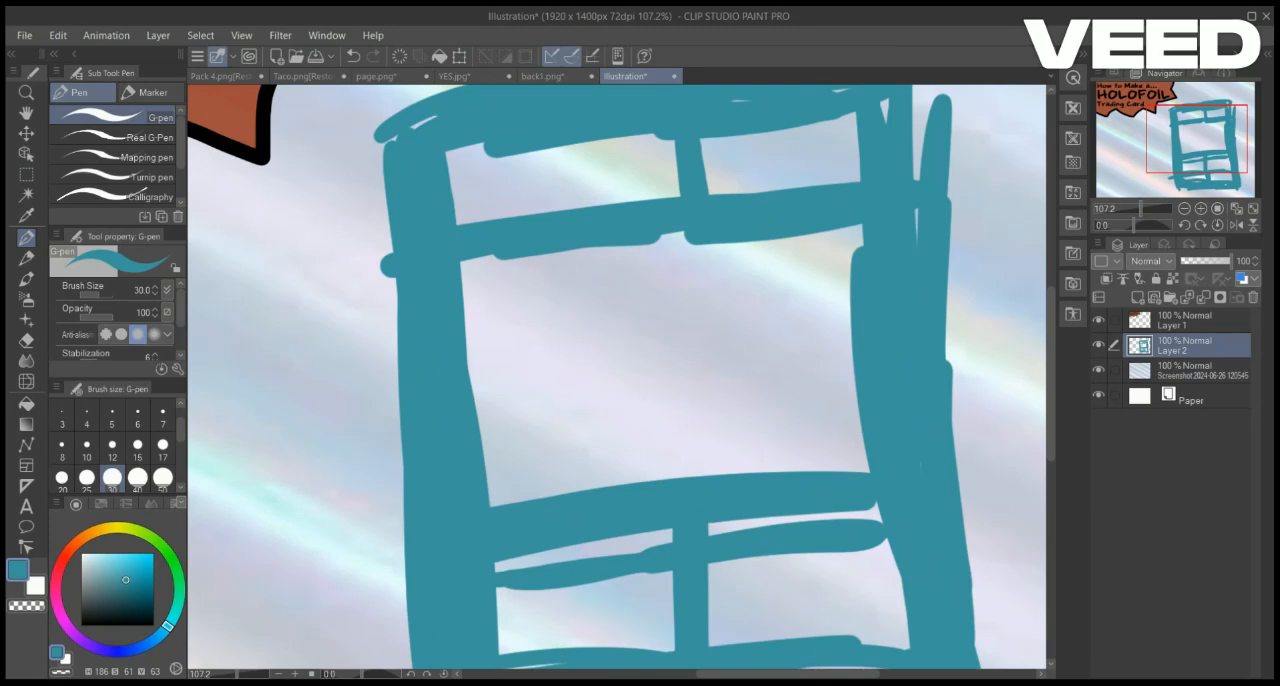
{"action": "mouse_move", "coordinate": [655, 282]}
{"action": "left_mouse_down"}
{"action": "mouse_move", "coordinate": [554, 360]}
{"action": "mouse_move", "coordinate": [575, 284]}
{"action": "left_mouse_up"}
{"action": "key", "text": "ctrl+z"}
{"action": "left_click_drag", "start_coordinate": [757, 284], "coordinate": [780, 267]}
{"action": "left_click_drag", "start_coordinate": [784, 332], "coordinate": [781, 325]}
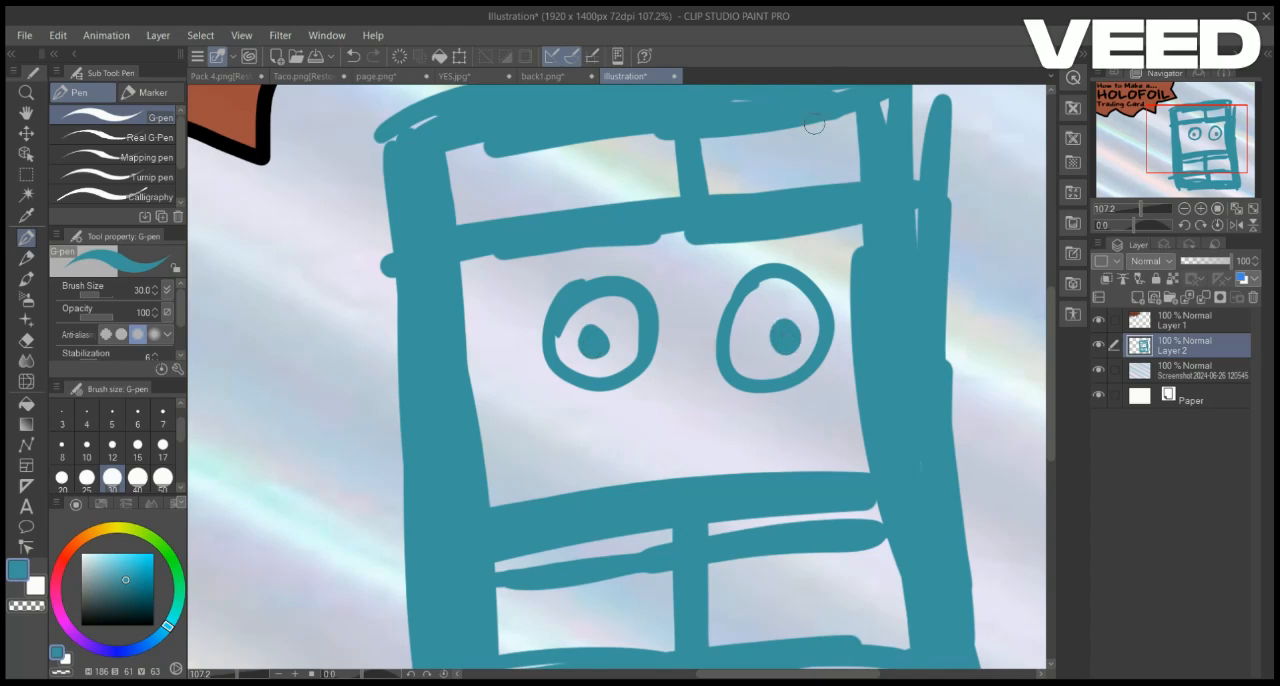
{"action": "key", "text": "ctrl+z"}
{"action": "key", "text": "ctrl+z"}
{"action": "key", "text": "ctrl+z"}
{"action": "key", "text": "ctrl+z"}
Sketch a cartoon face with round eyes, a wide open mouth and curly hair in the card's picture window
{"action": "mouse_move", "coordinate": [590, 432]}
{"action": "left_mouse_down"}
{"action": "mouse_move", "coordinate": [717, 445]}
{"action": "mouse_move", "coordinate": [744, 412]}
{"action": "mouse_move", "coordinate": [586, 431]}
{"action": "mouse_move", "coordinate": [574, 420]}
{"action": "mouse_move", "coordinate": [613, 349]}
{"action": "mouse_move", "coordinate": [742, 345]}
{"action": "left_mouse_up"}
{"action": "left_click", "coordinate": [737, 369]}
{"action": "mouse_move", "coordinate": [602, 383]}
{"action": "left_mouse_down"}
{"action": "mouse_move", "coordinate": [698, 370]}
{"action": "mouse_move", "coordinate": [636, 415]}
{"action": "mouse_move", "coordinate": [646, 366]}
{"action": "left_mouse_up"}
{"action": "mouse_move", "coordinate": [692, 366]}
{"action": "left_mouse_down"}
{"action": "mouse_move", "coordinate": [720, 390]}
{"action": "mouse_move", "coordinate": [745, 352]}
{"action": "left_mouse_up"}
{"action": "mouse_move", "coordinate": [751, 338]}
{"action": "left_mouse_down"}
{"action": "mouse_move", "coordinate": [743, 325]}
{"action": "mouse_move", "coordinate": [572, 378]}
{"action": "mouse_move", "coordinate": [600, 275]}
{"action": "mouse_move", "coordinate": [652, 330]}
{"action": "mouse_move", "coordinate": [765, 315]}
{"action": "left_mouse_up"}
{"action": "mouse_move", "coordinate": [636, 272]}
{"action": "left_mouse_down"}
{"action": "mouse_move", "coordinate": [700, 245]}
{"action": "mouse_move", "coordinate": [530, 350]}
{"action": "left_mouse_up"}
{"action": "left_click_drag", "start_coordinate": [768, 266], "coordinate": [790, 350]}
{"action": "left_click_drag", "start_coordinate": [734, 281], "coordinate": [734, 286]}
Hand-letter "BURBER" in the card's wide title box and "10" in the smaller box beside it
{"action": "scroll", "coordinate": [734, 283], "scroll_direction": "down", "scroll_amount": 7}
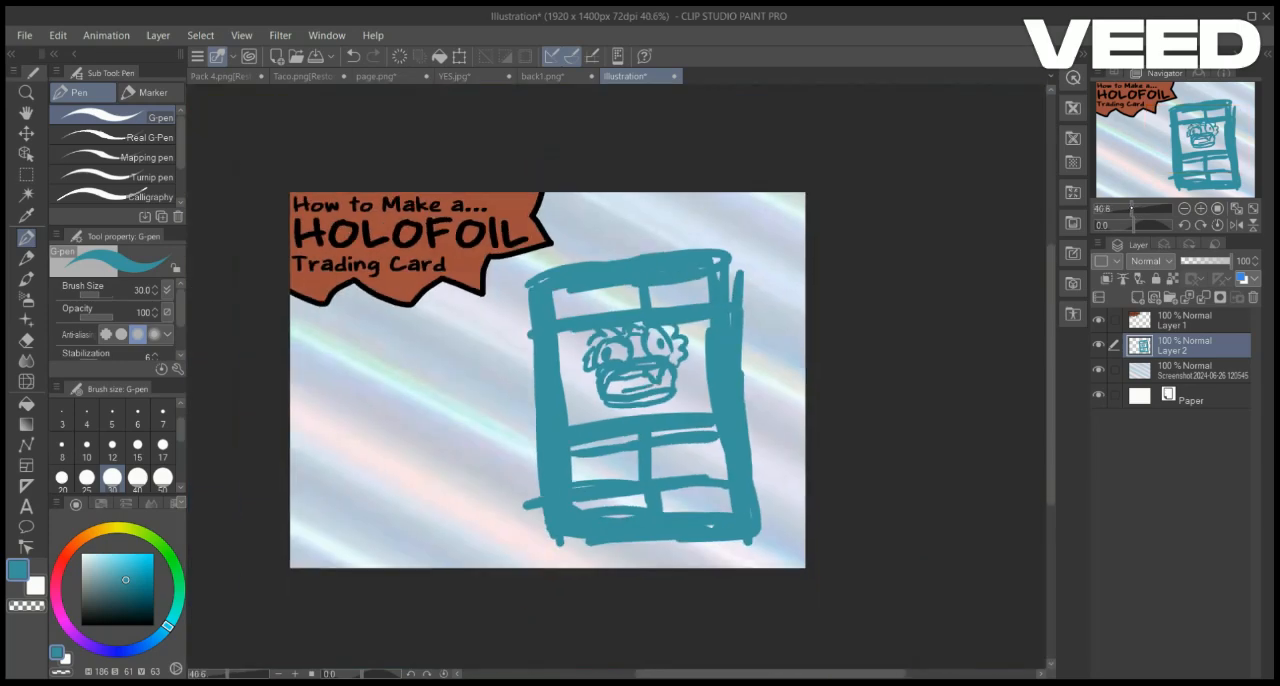
{"action": "scroll", "coordinate": [734, 283], "scroll_direction": "up", "scroll_amount": 5}
{"action": "left_click_drag", "start_coordinate": [527, 213], "coordinate": [547, 212]}
{"action": "left_click_drag", "start_coordinate": [556, 212], "coordinate": [556, 252]}
{"action": "left_click_drag", "start_coordinate": [557, 213], "coordinate": [572, 250]}
{"action": "mouse_move", "coordinate": [574, 214]}
{"action": "left_mouse_down"}
{"action": "mouse_move", "coordinate": [605, 243]}
{"action": "mouse_move", "coordinate": [647, 241]}
{"action": "left_mouse_up"}
{"action": "left_click_drag", "start_coordinate": [716, 200], "coordinate": [719, 234]}
{"action": "left_click_drag", "start_coordinate": [748, 194], "coordinate": [752, 195]}
Add a new layer above the sketch and fill a card-sized rectangular selection over it with black
{"action": "mouse_move", "coordinate": [1176, 133]}
{"action": "left_mouse_down"}
{"action": "mouse_move", "coordinate": [1200, 153]}
{"action": "mouse_move", "coordinate": [1200, 136]}
{"action": "left_mouse_up"}
{"action": "scroll", "coordinate": [1200, 136], "scroll_direction": "up", "scroll_amount": 1}
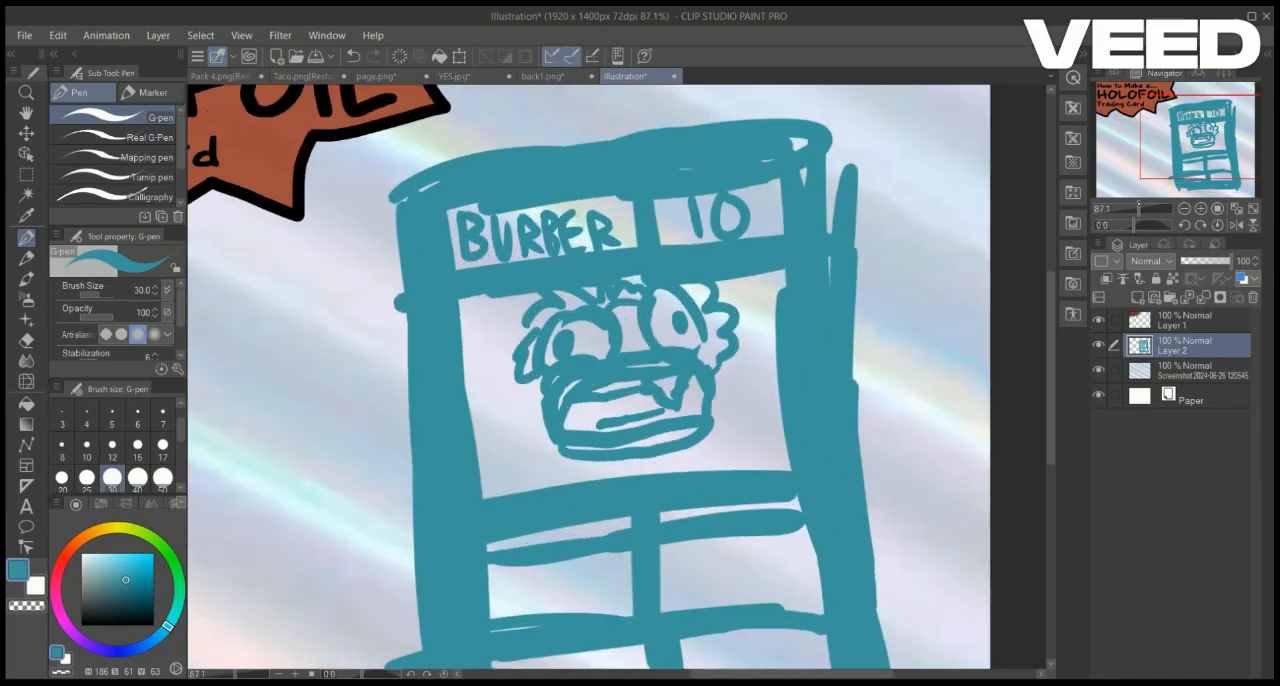
{"action": "key", "text": "ctrl+shift+n"}
{"action": "scroll", "coordinate": [1196, 128], "scroll_direction": "down", "scroll_amount": 2}
{"action": "left_click_drag", "start_coordinate": [95, 613], "coordinate": [81, 625]}
{"action": "left_click", "coordinate": [26, 174]}
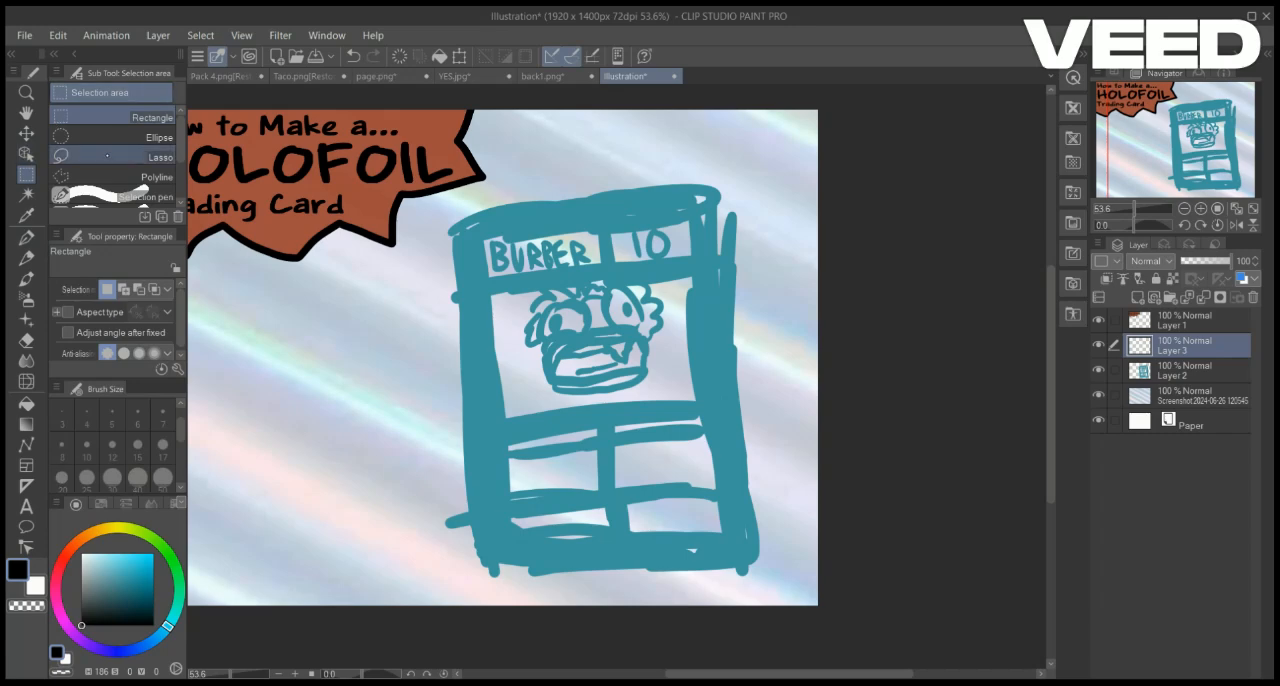
{"action": "left_click_drag", "start_coordinate": [461, 211], "coordinate": [717, 572]}
{"action": "key", "text": "alt+Delete"}
{"action": "key", "text": "ctrl+d"}
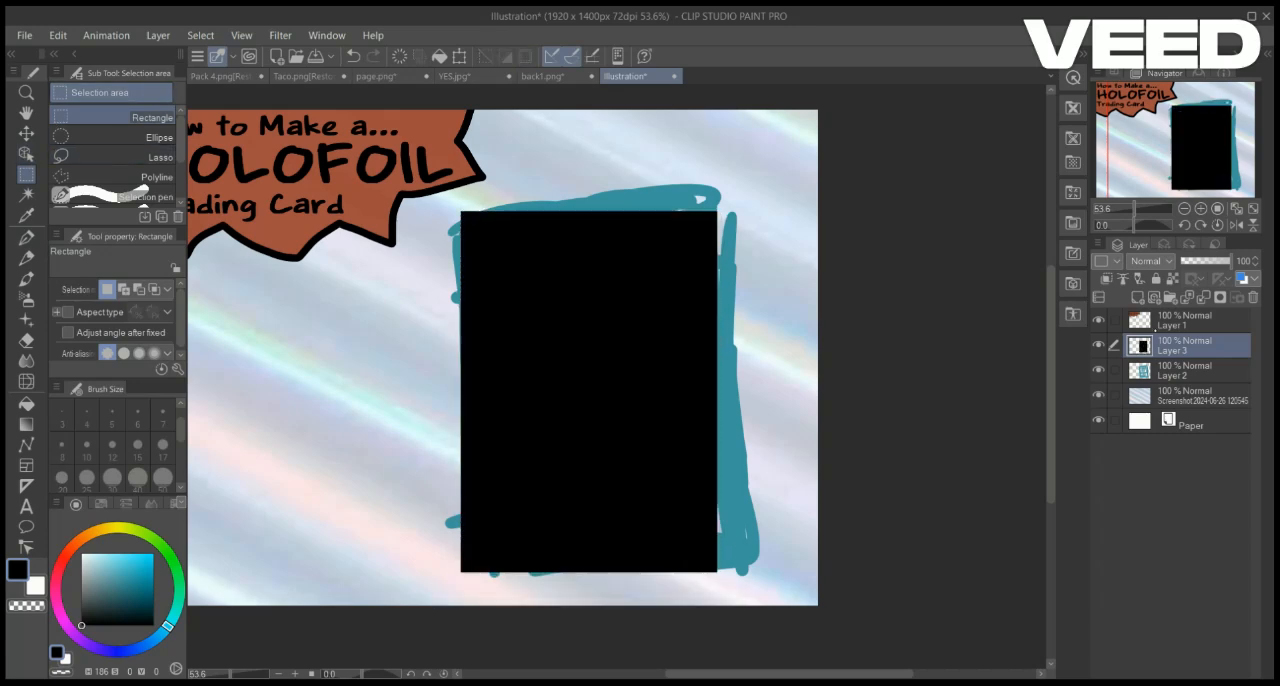
Add another layer and fill a smaller rectangle inside the black card with white, leaving a black border
{"action": "left_click", "coordinate": [1138, 298]}
{"action": "scroll", "coordinate": [1185, 153], "scroll_direction": "up", "scroll_amount": 2}
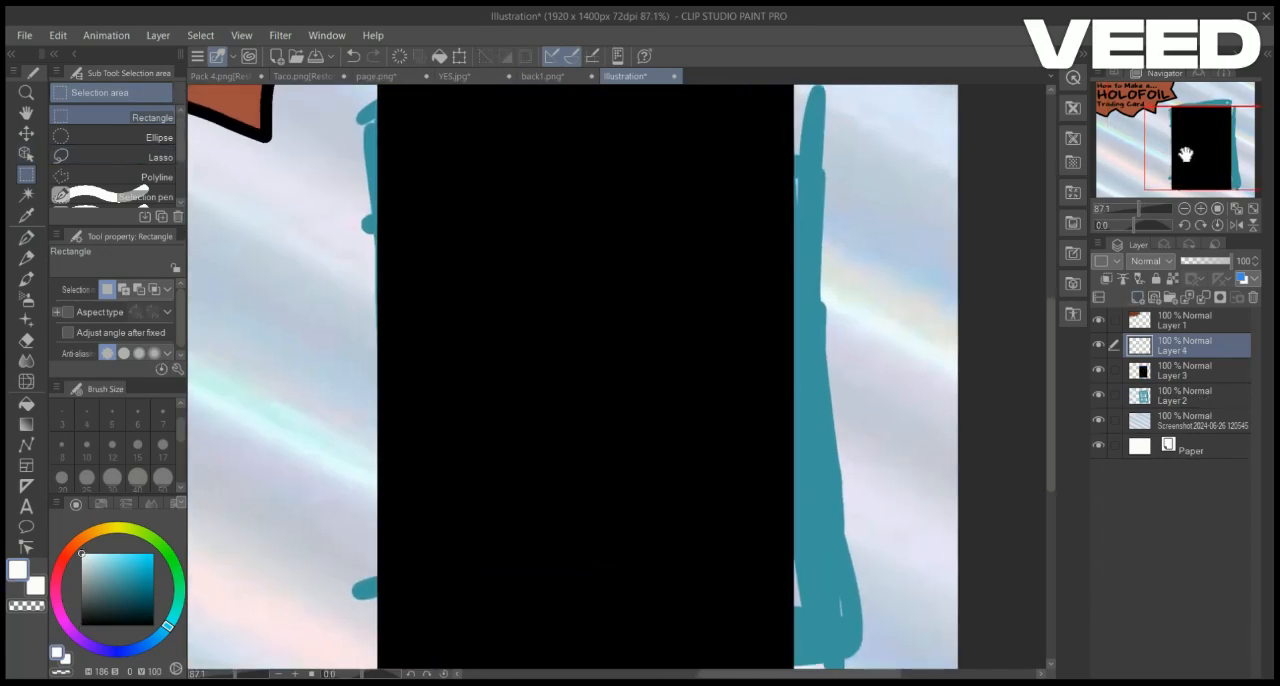
{"action": "scroll", "coordinate": [412, 100], "scroll_direction": "down", "scroll_amount": 3}
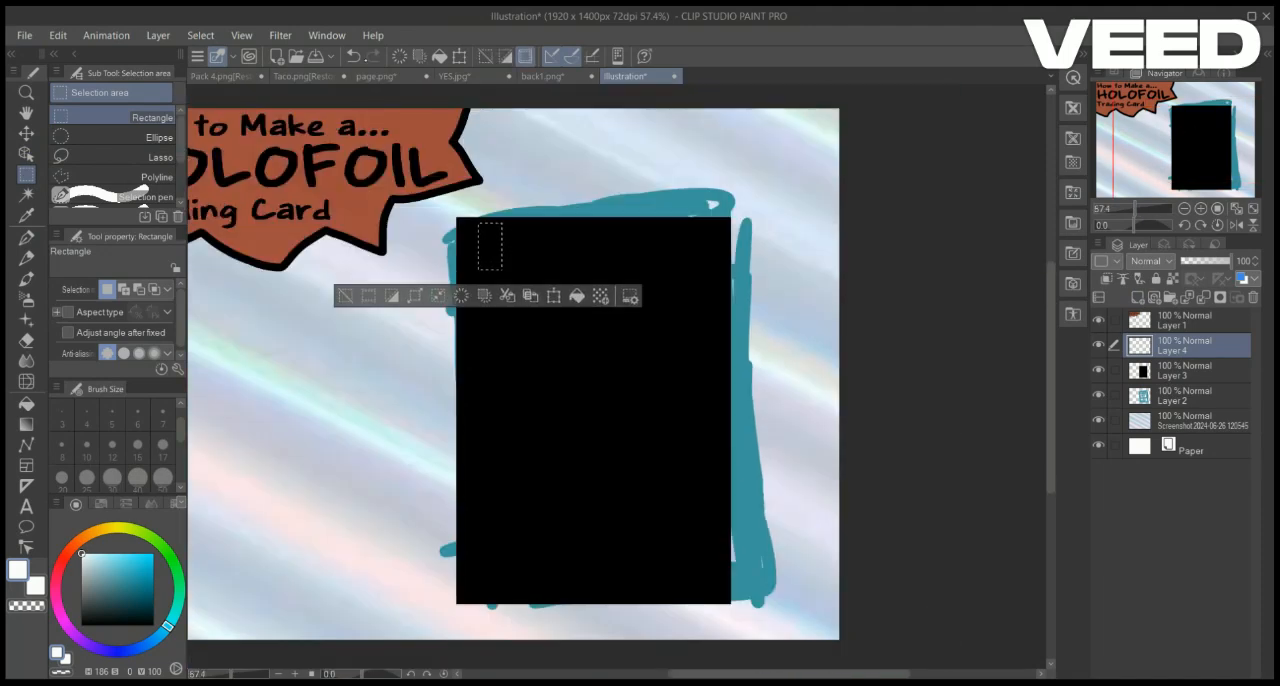
{"action": "left_click_drag", "start_coordinate": [485, 243], "coordinate": [700, 580]}
{"action": "key", "text": "alt+BackSpace"}
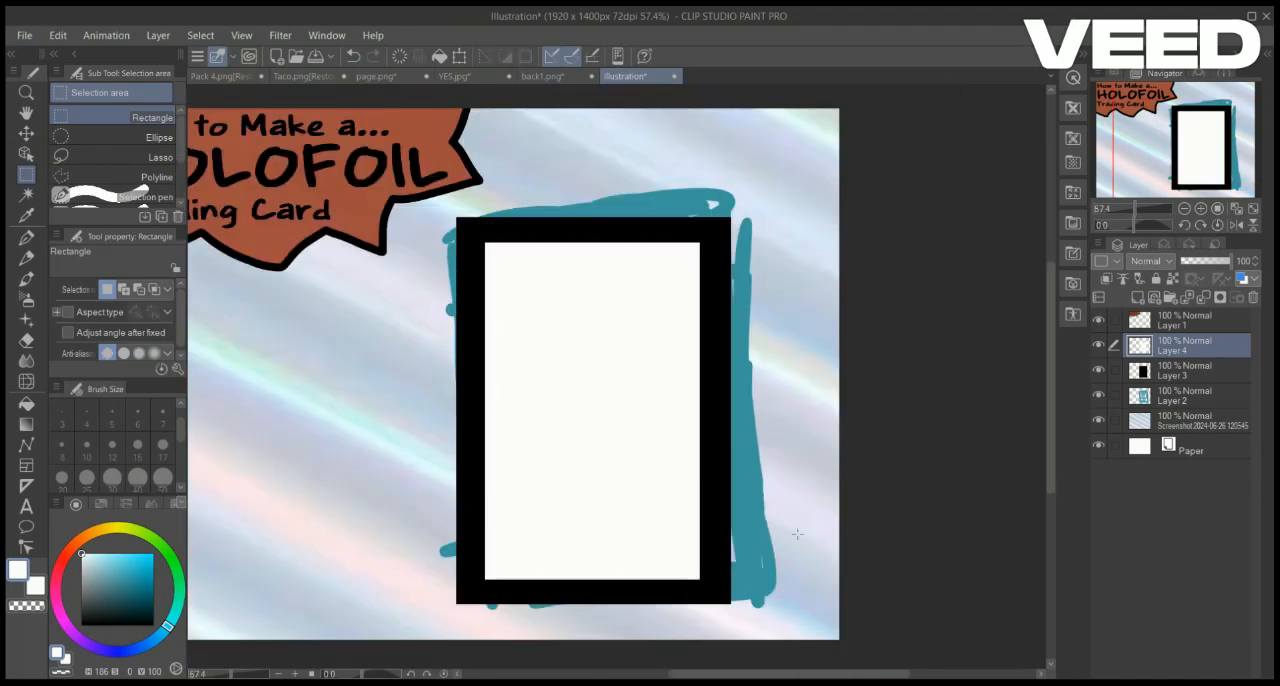
Remove the white panel, reselect the same inner rectangle and refill it with white on its own layer
{"action": "left_click", "coordinate": [1098, 376]}
{"action": "left_click", "coordinate": [1185, 396]}
{"action": "left_click", "coordinate": [1098, 396]}
{"action": "left_click", "coordinate": [1098, 396]}
{"action": "left_click", "coordinate": [1185, 346]}
{"action": "key", "text": "ctrl+e"}
{"action": "left_click", "coordinate": [1098, 344]}
{"action": "left_click_drag", "start_coordinate": [485, 243], "coordinate": [700, 580]}
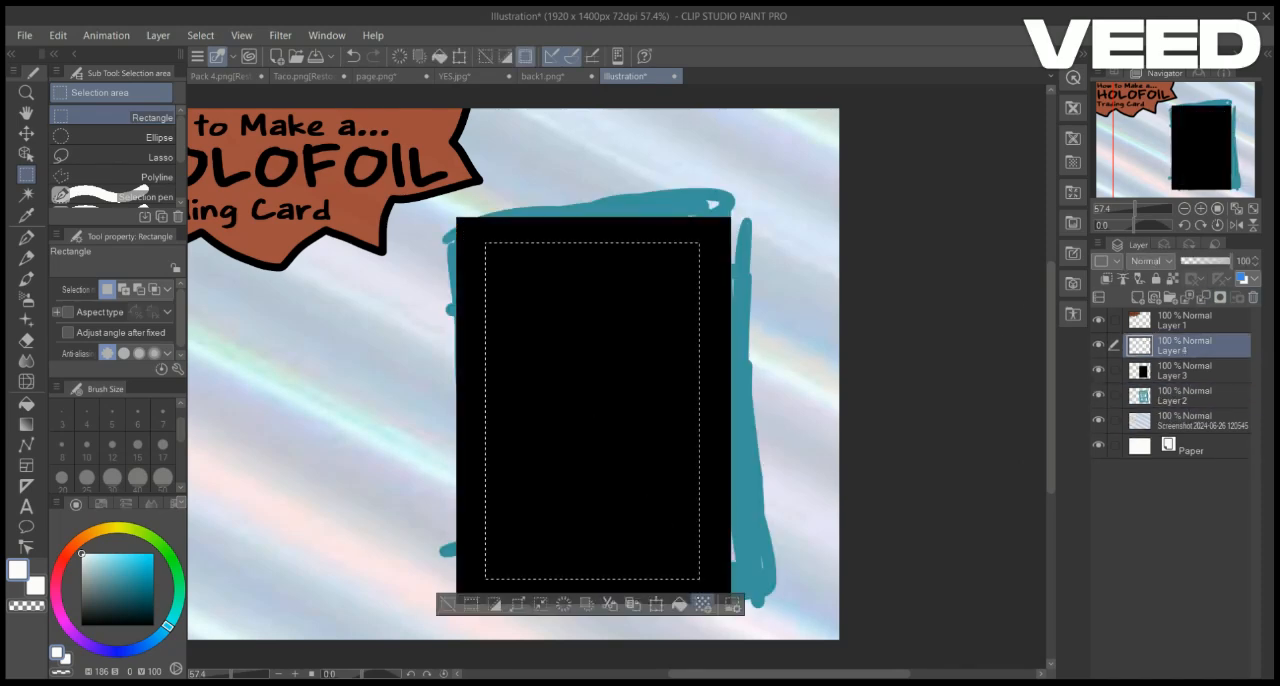
{"action": "key", "text": "alt+BackSpace"}
{"action": "left_click", "coordinate": [800, 536]}
{"action": "left_click", "coordinate": [1098, 371]}
{"action": "left_click", "coordinate": [1098, 371]}
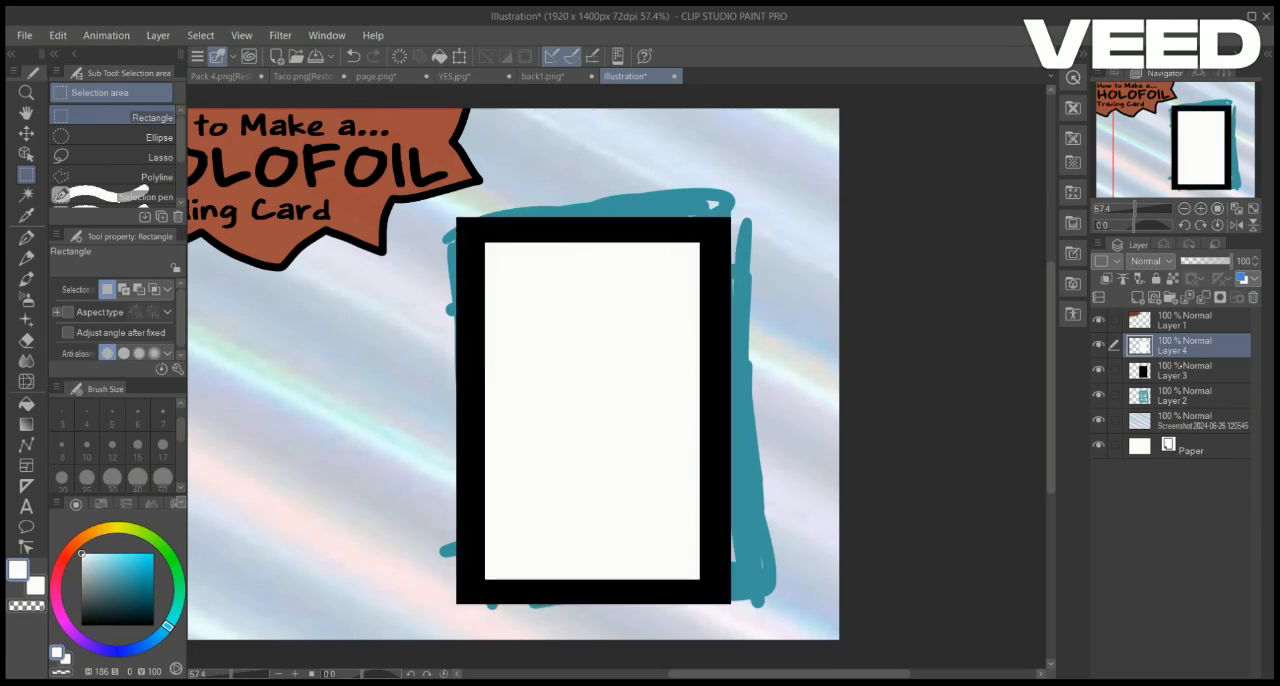
Merge the white panel's layer down into the black card layer
{"action": "left_click", "coordinate": [1185, 371]}
{"action": "left_click", "coordinate": [1185, 396]}
{"action": "left_click", "coordinate": [1098, 396]}
{"action": "left_click", "coordinate": [1098, 396]}
{"action": "left_click", "coordinate": [1185, 346]}
{"action": "key", "text": "ctrl+e"}
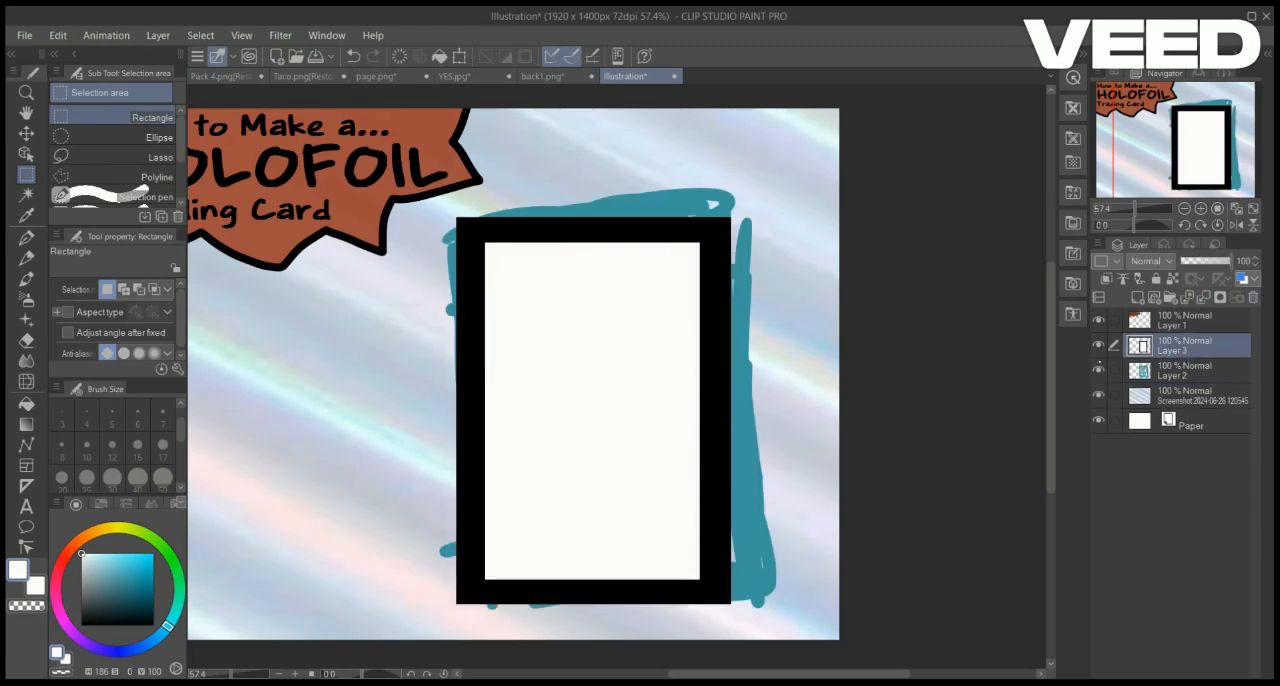
Fill two thin horizontal black dividers across the white panel, one below the title strip and one below the picture area
{"action": "left_click", "coordinate": [1098, 344]}
{"action": "left_click", "coordinate": [1098, 344]}
{"action": "left_click_drag", "start_coordinate": [474, 441], "coordinate": [716, 455]}
{"action": "key", "text": "alt+BackSpace"}
{"action": "key", "text": "ctrl+d"}
{"action": "left_click_drag", "start_coordinate": [474, 285], "coordinate": [714, 291]}
{"action": "key", "text": "alt+BackSpace"}
{"action": "key", "text": "ctrl+d"}
Fill vertical black dividers that split the title strip into a wide and a narrow box and the lower section in half
{"action": "key", "text": "alt+BackSpace"}
{"action": "left_click_drag", "start_coordinate": [615, 288], "coordinate": [617, 288]}
{"action": "key", "text": "ctrl+d"}
{"action": "key", "text": "alt+BackSpace"}
{"action": "key", "text": "ctrl+d"}
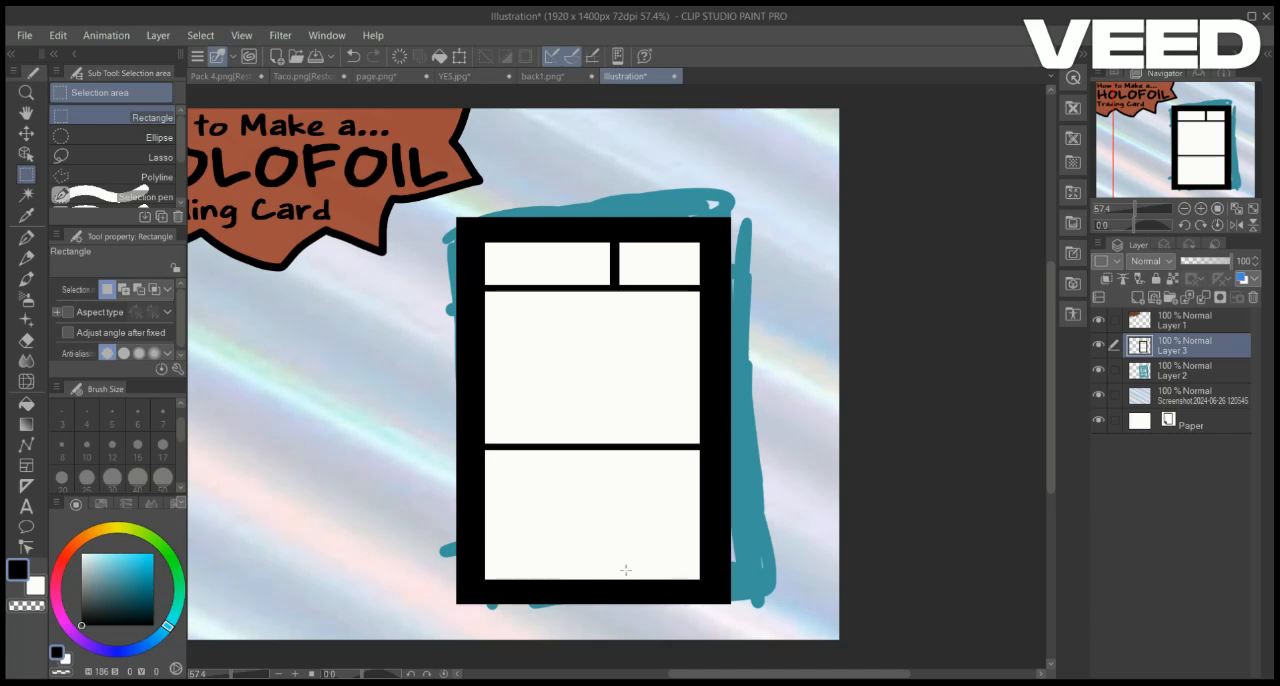
{"action": "left_click_drag", "start_coordinate": [590, 515], "coordinate": [591, 515]}
{"action": "key", "text": "alt+BackSpace"}
{"action": "key", "text": "ctrl+d"}
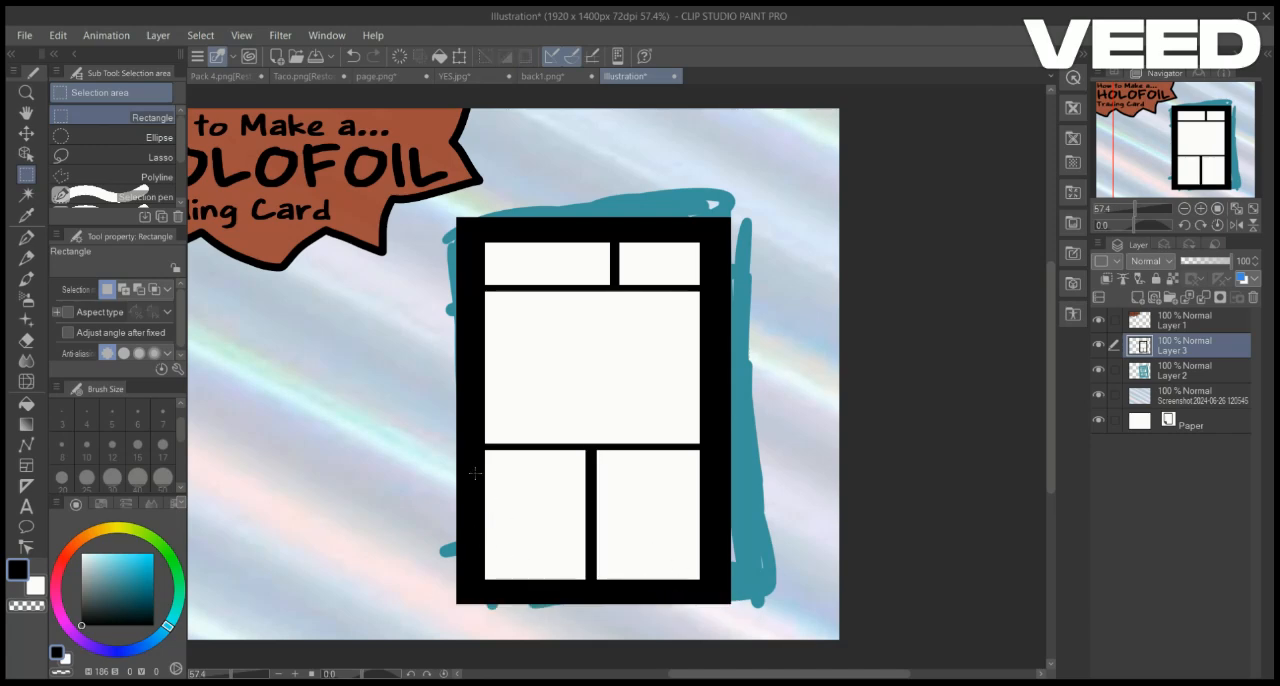
Fill a thin horizontal black divider across both lower boxes, leaving a short label row above two taller boxes
{"action": "left_click_drag", "start_coordinate": [474, 484], "coordinate": [706, 491]}
{"action": "key", "text": "alt+Delete"}
{"action": "key", "text": "ctrl+d"}
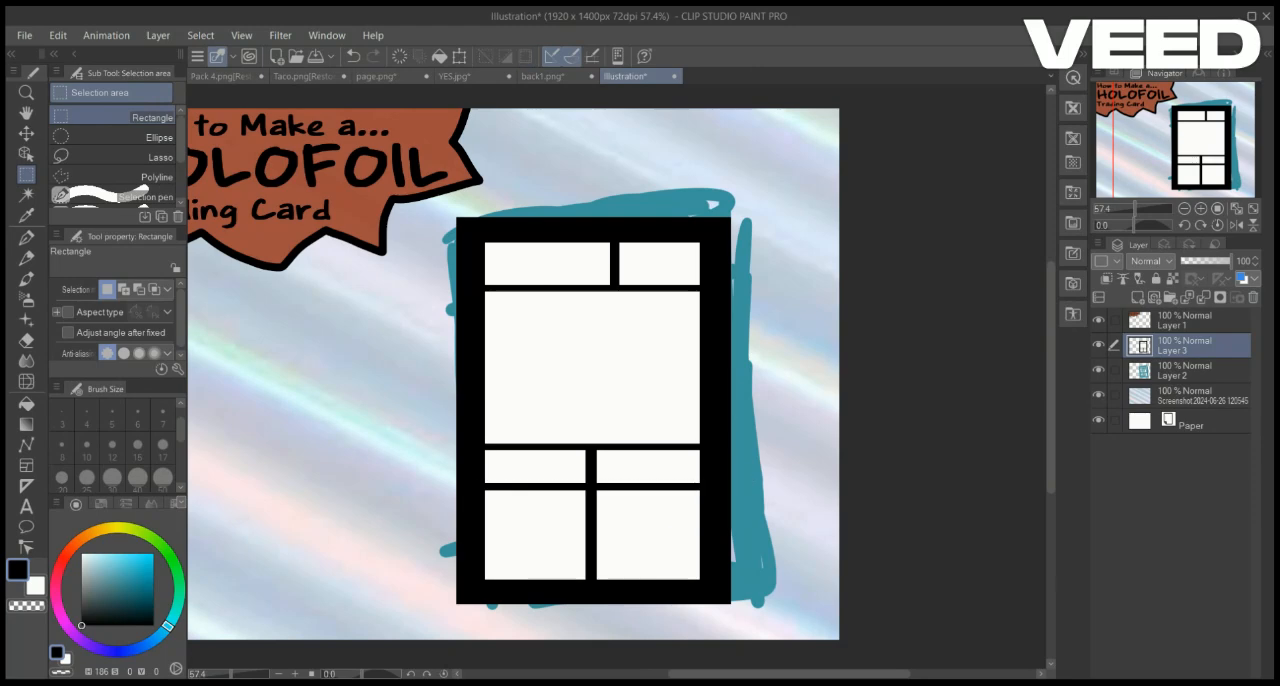
Add the text "Burber" in the wide title box and enlarge it to fill the box
{"action": "left_click", "coordinate": [1144, 208]}
{"action": "left_click_drag", "start_coordinate": [1144, 208], "coordinate": [1140, 208]}
{"action": "left_click_drag", "start_coordinate": [1051, 378], "coordinate": [1051, 349]}
{"action": "left_click", "coordinate": [26, 507]}
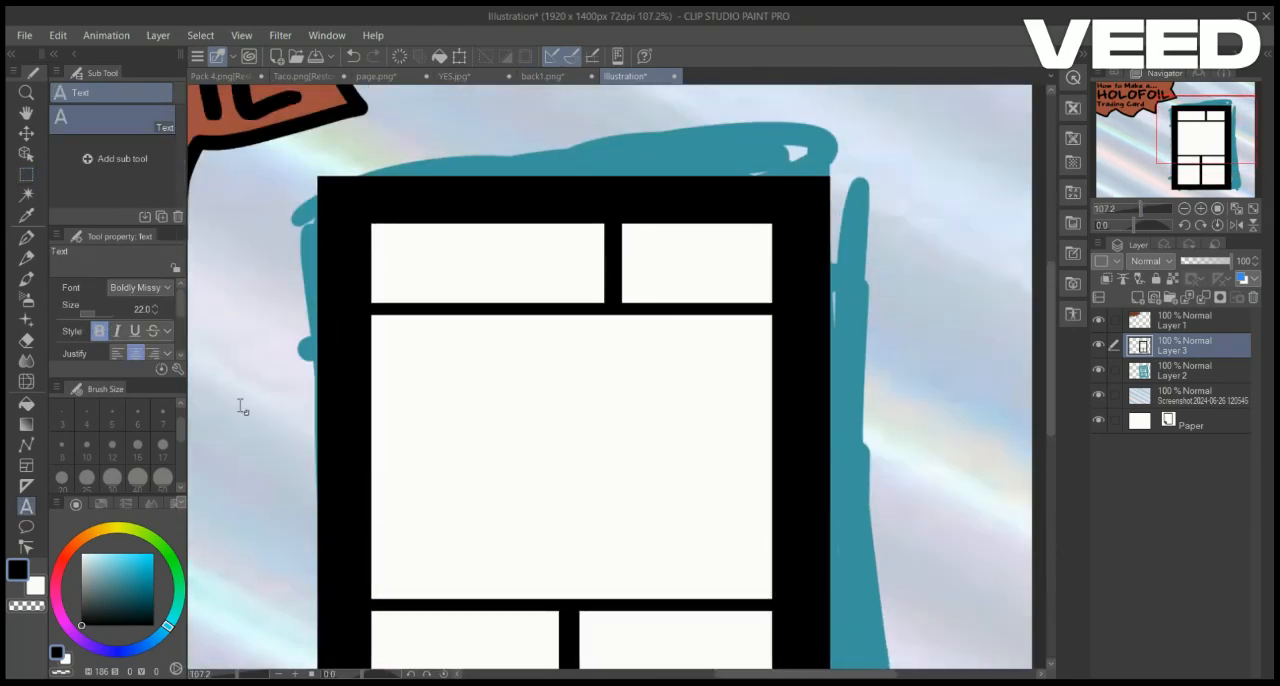
{"action": "left_click", "coordinate": [397, 266]}
{"action": "type", "text": "Burber"}
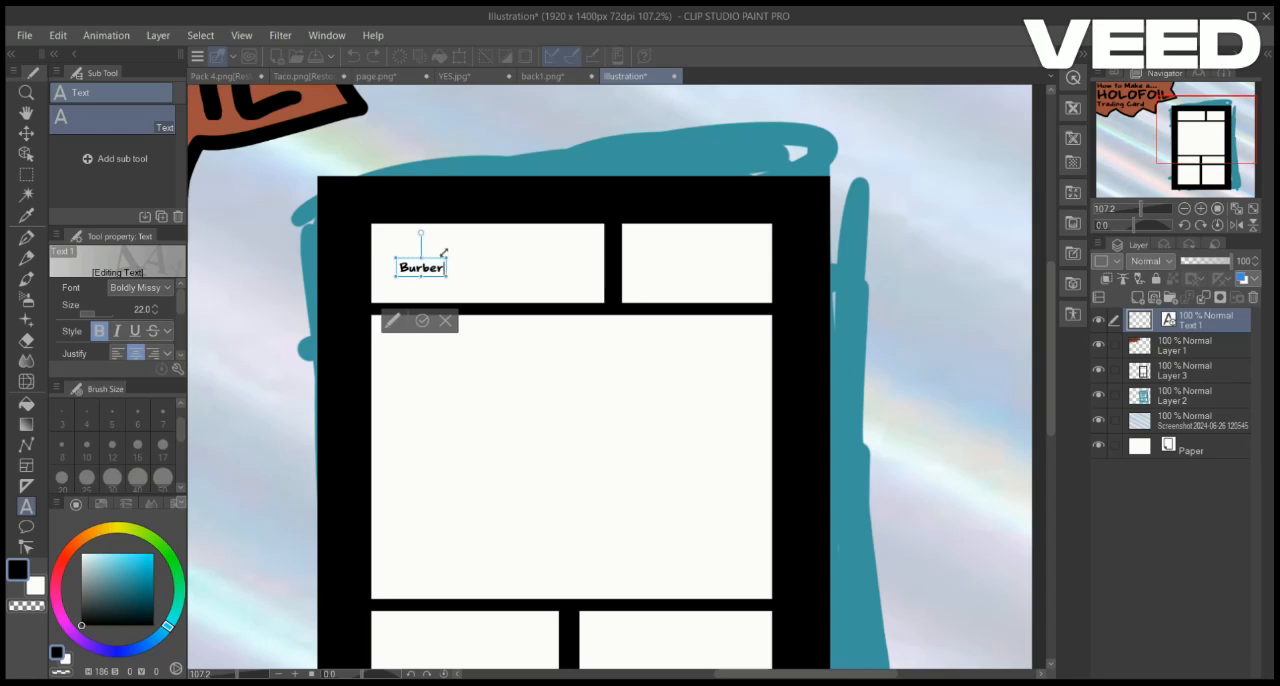
{"action": "left_click_drag", "start_coordinate": [444, 253], "coordinate": [593, 235]}
{"action": "left_click", "coordinate": [490, 348]}
Add the text "10" in the narrow title box, enlarging and centring it inside the box
{"action": "left_click", "coordinate": [671, 265]}
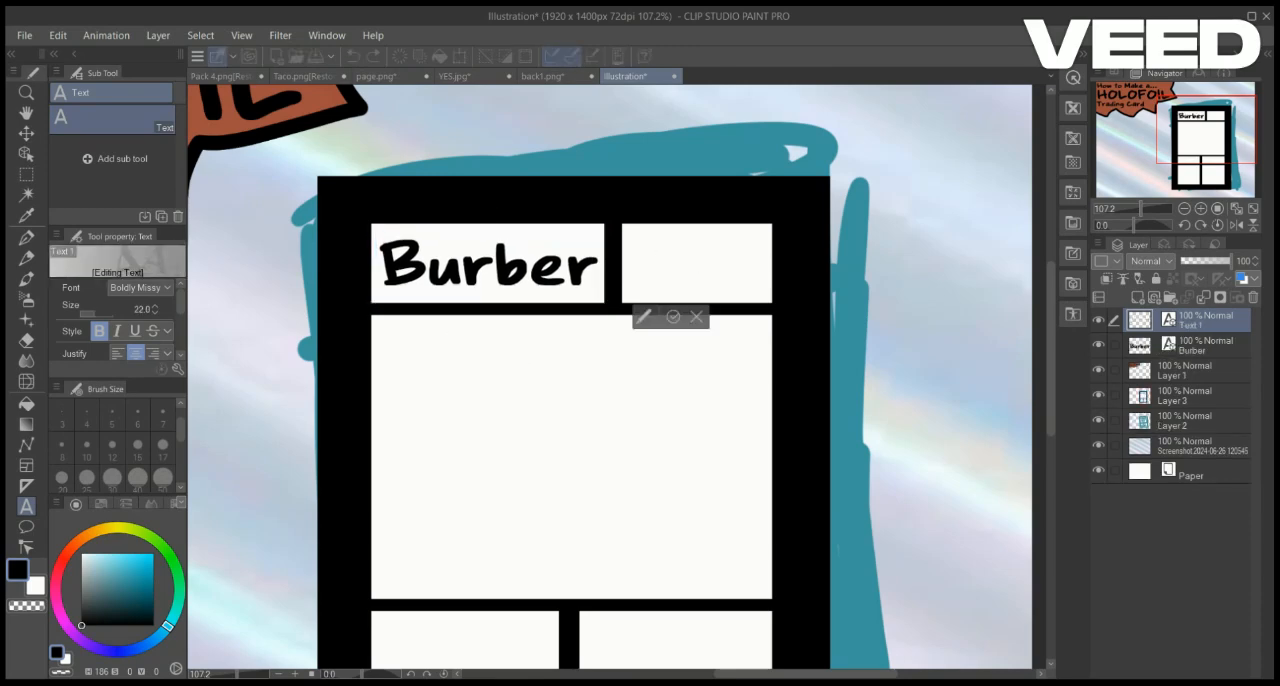
{"action": "type", "text": "10"}
{"action": "left_click_drag", "start_coordinate": [682, 257], "coordinate": [773, 162]}
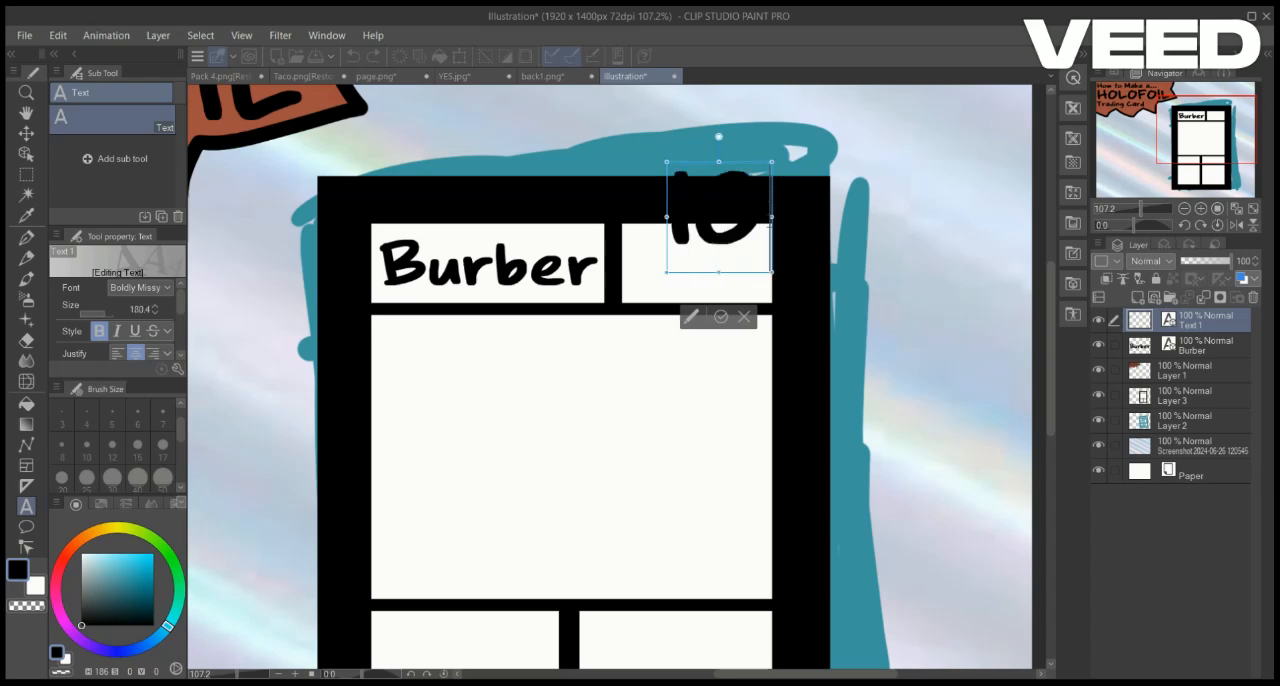
{"action": "left_click_drag", "start_coordinate": [776, 212], "coordinate": [762, 264]}
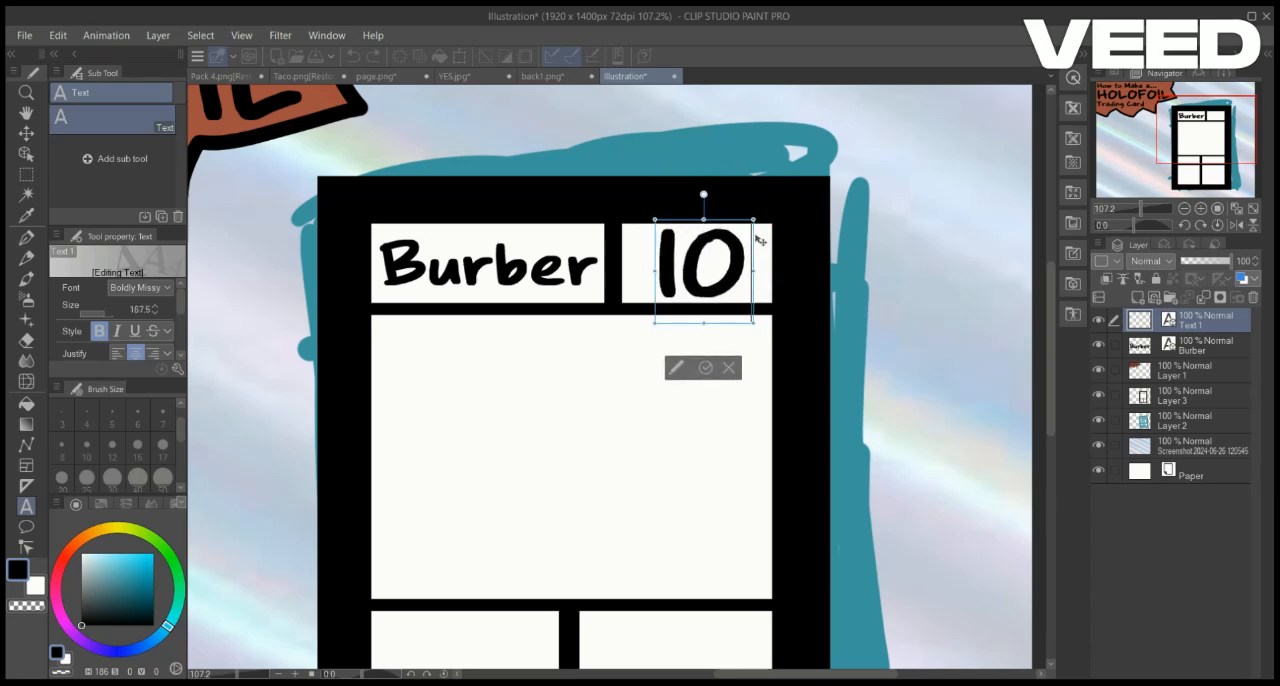
{"action": "left_click", "coordinate": [706, 368]}
Merge the 10 text layer into the Burber text layer and fine-tune the number's position
{"action": "left_click", "coordinate": [1190, 346]}
{"action": "left_click", "coordinate": [1189, 370]}
{"action": "left_click", "coordinate": [1200, 321]}
{"action": "left_click", "coordinate": [1203, 297]}
{"action": "left_click", "coordinate": [715, 266]}
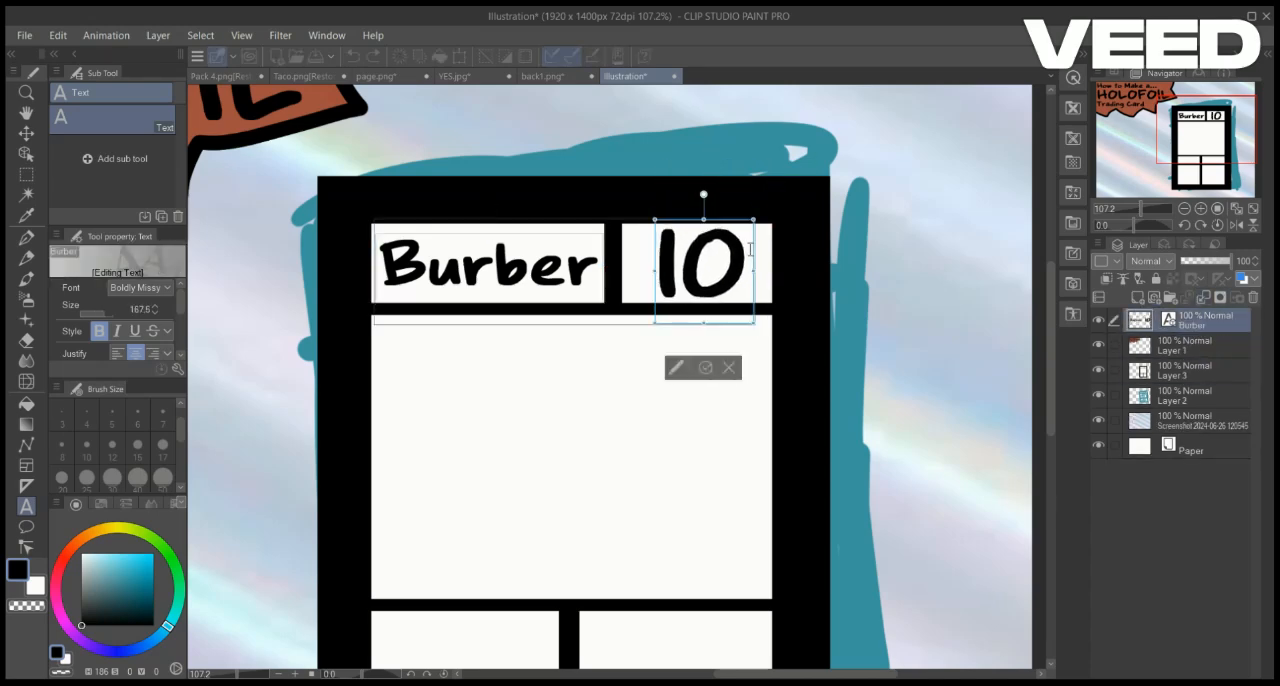
{"action": "left_click_drag", "start_coordinate": [759, 254], "coordinate": [757, 254]}
{"action": "left_click", "coordinate": [704, 368]}
{"action": "left_click", "coordinate": [1190, 346]}
{"action": "left_click", "coordinate": [1200, 321]}
Add the text "Rot", enlarge it and fit it inside the right-hand label box of the lower section
{"action": "left_click_drag", "start_coordinate": [431, 633], "coordinate": [552, 451]}
{"action": "scroll", "coordinate": [531, 366], "scroll_direction": "down", "scroll_amount": 2}
{"action": "left_click", "coordinate": [514, 355]}
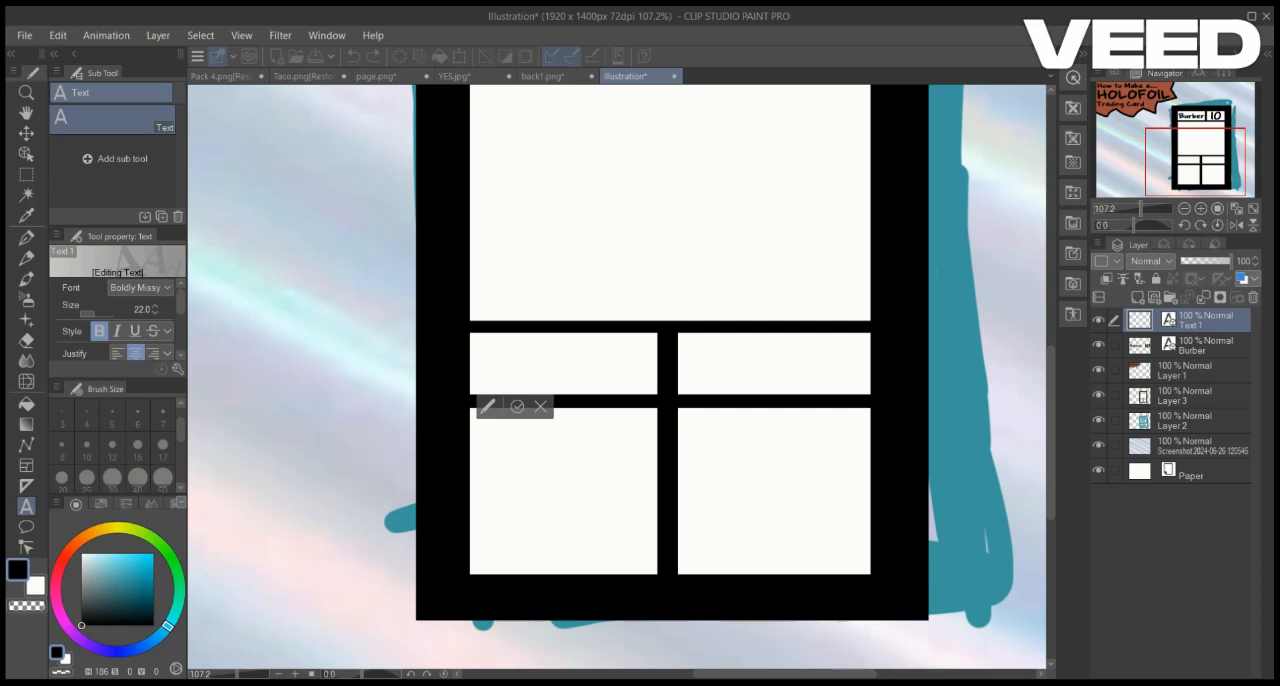
{"action": "type", "text": "Rot"}
{"action": "left_click_drag", "start_coordinate": [539, 348], "coordinate": [840, 329]}
{"action": "left_click_drag", "start_coordinate": [822, 332], "coordinate": [857, 347]}
{"action": "left_click", "coordinate": [758, 494]}
{"action": "left_click", "coordinate": [853, 340]}
Add the text "-10" in the tall box beneath the Rot label and enlarge it to the box's width
{"action": "left_click", "coordinate": [766, 511]}
{"action": "left_click", "coordinate": [763, 521]}
{"action": "type", "text": "-10"}
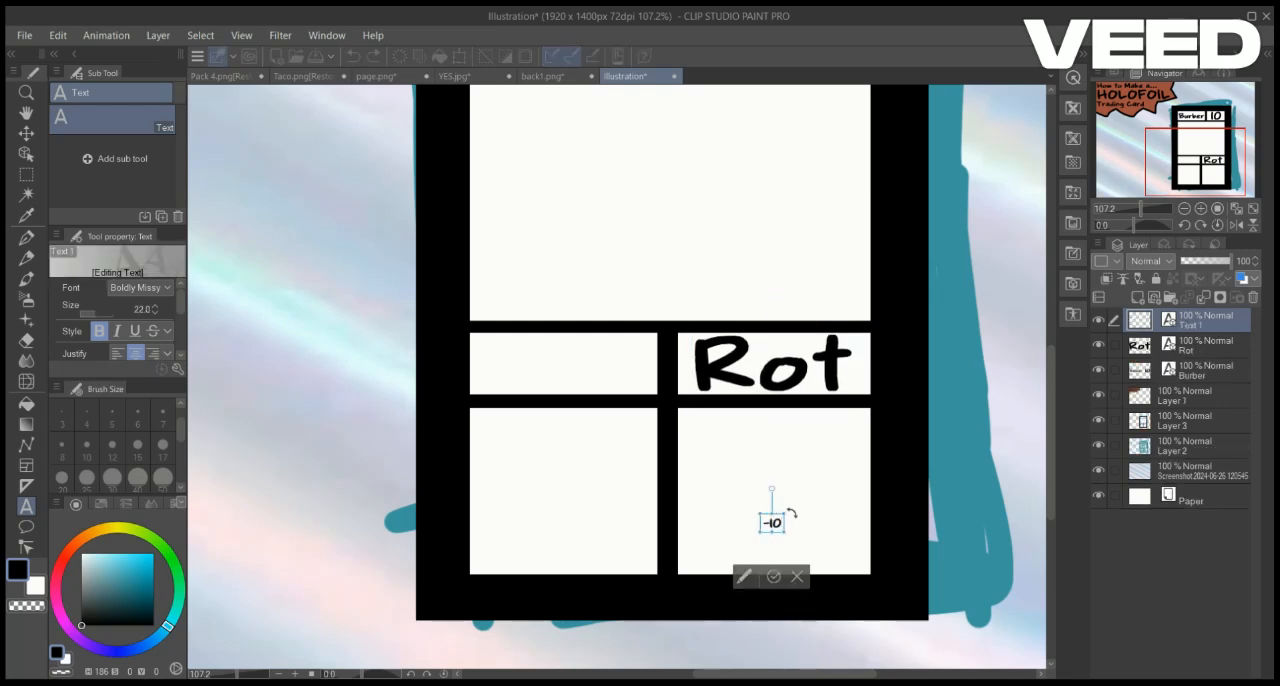
{"action": "left_click_drag", "start_coordinate": [785, 514], "coordinate": [862, 426]}
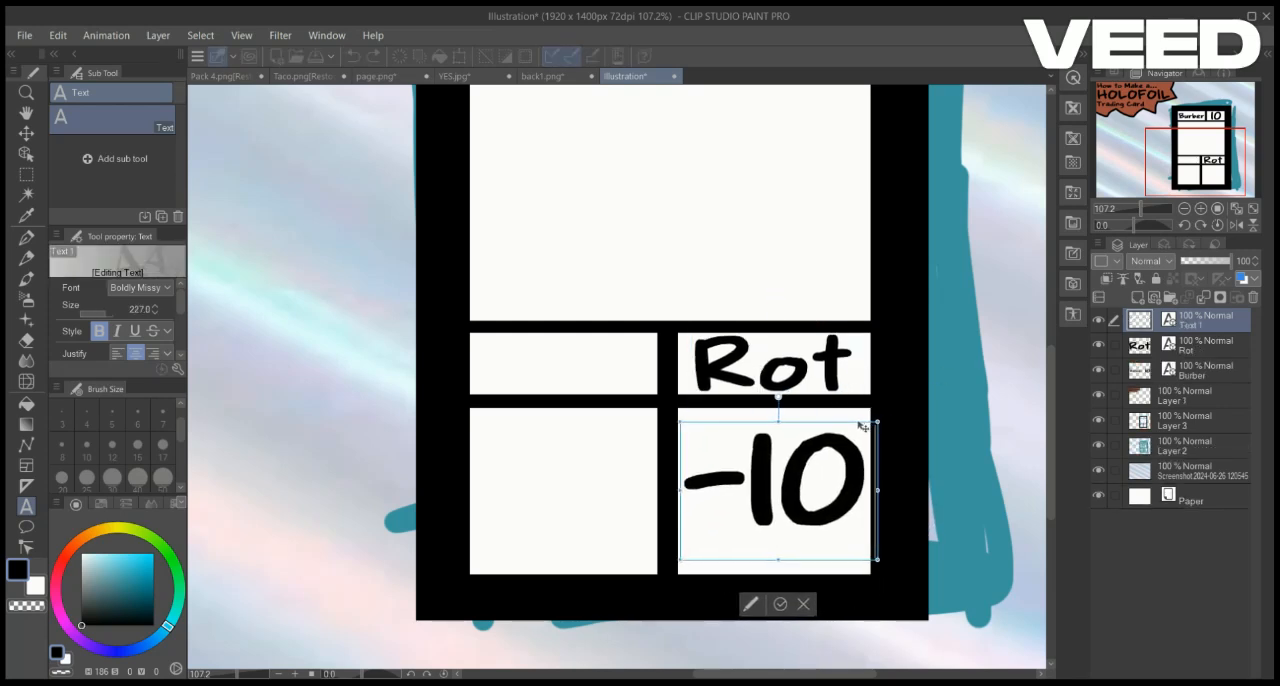
Add the text "Nothing" scaled to fit the left-hand label box and a large "0" in the box beneath it
{"action": "left_click", "coordinate": [502, 373]}
{"action": "type", "text": "Nothing"}
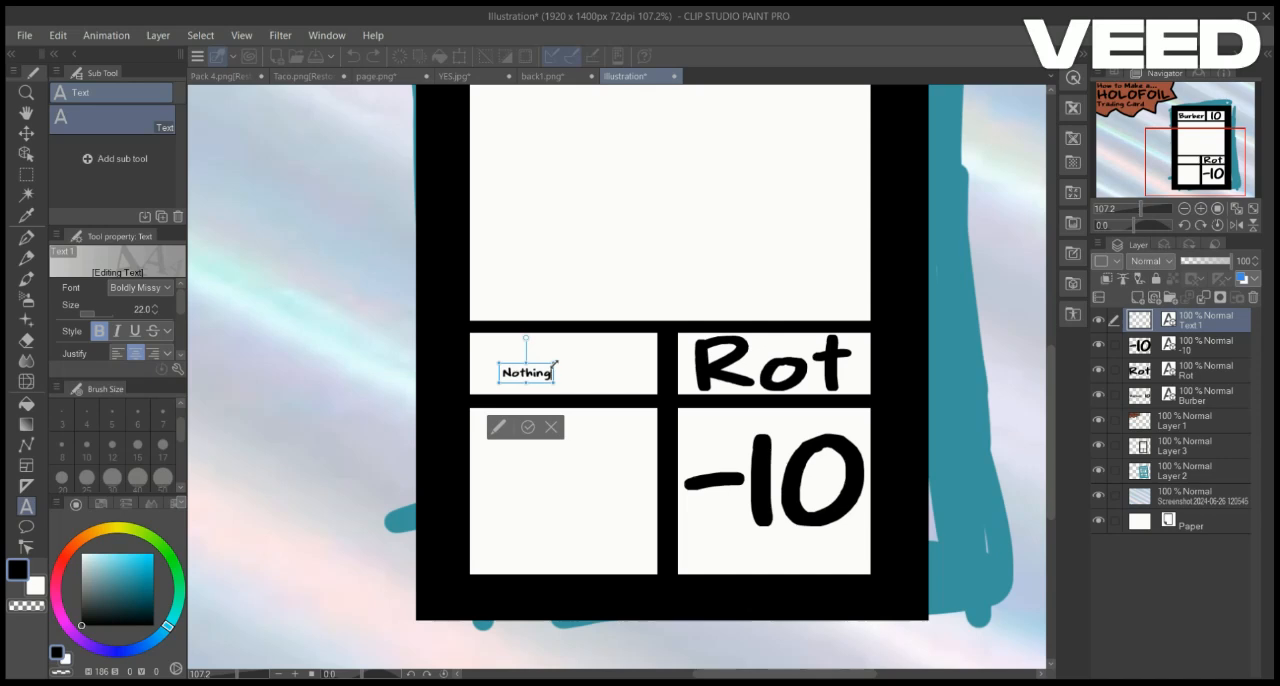
{"action": "left_click_drag", "start_coordinate": [555, 364], "coordinate": [641, 343]}
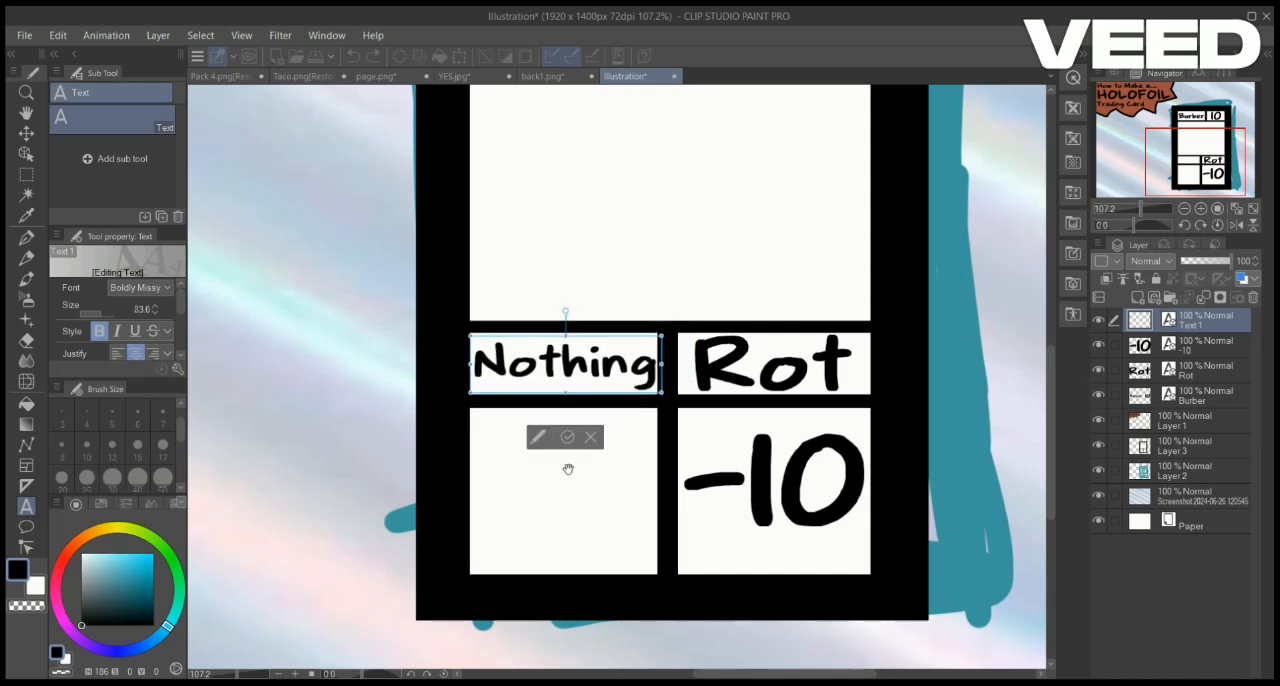
{"action": "left_click", "coordinate": [542, 496]}
{"action": "left_click_drag", "start_coordinate": [551, 488], "coordinate": [628, 416]}
{"action": "left_click", "coordinate": [569, 648]}
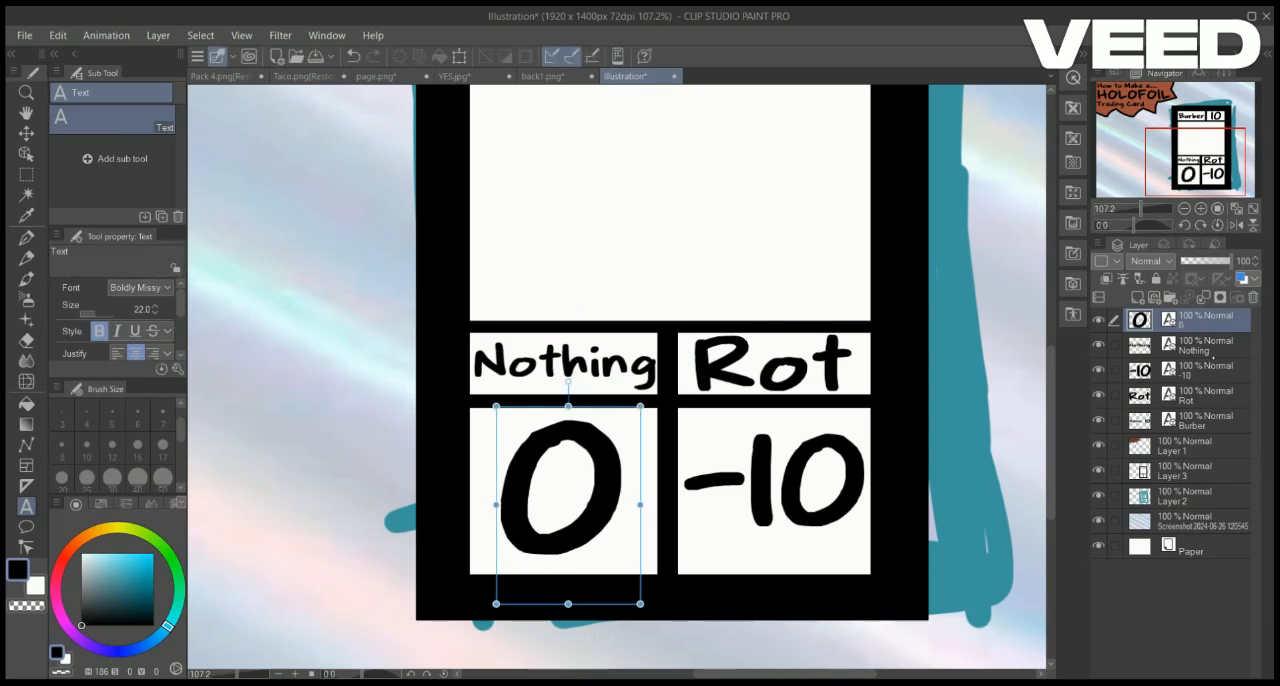
Merge the Rot, -10, Nothing and 0 text layers down into the Burber text layer
{"action": "left_click", "coordinate": [1203, 297]}
{"action": "left_click", "coordinate": [1203, 297]}
{"action": "left_click", "coordinate": [1203, 297]}
{"action": "left_click", "coordinate": [1203, 297]}
{"action": "left_click", "coordinate": [1190, 346]}
{"action": "left_click_drag", "start_coordinate": [1196, 150], "coordinate": [1199, 141]}
{"action": "left_click", "coordinate": [1190, 371]}
{"action": "left_click", "coordinate": [1190, 346]}
Hide the card layer to compare the text with the sketch, and move the Burber text layer below Layer 1
{"action": "left_click", "coordinate": [1192, 396]}
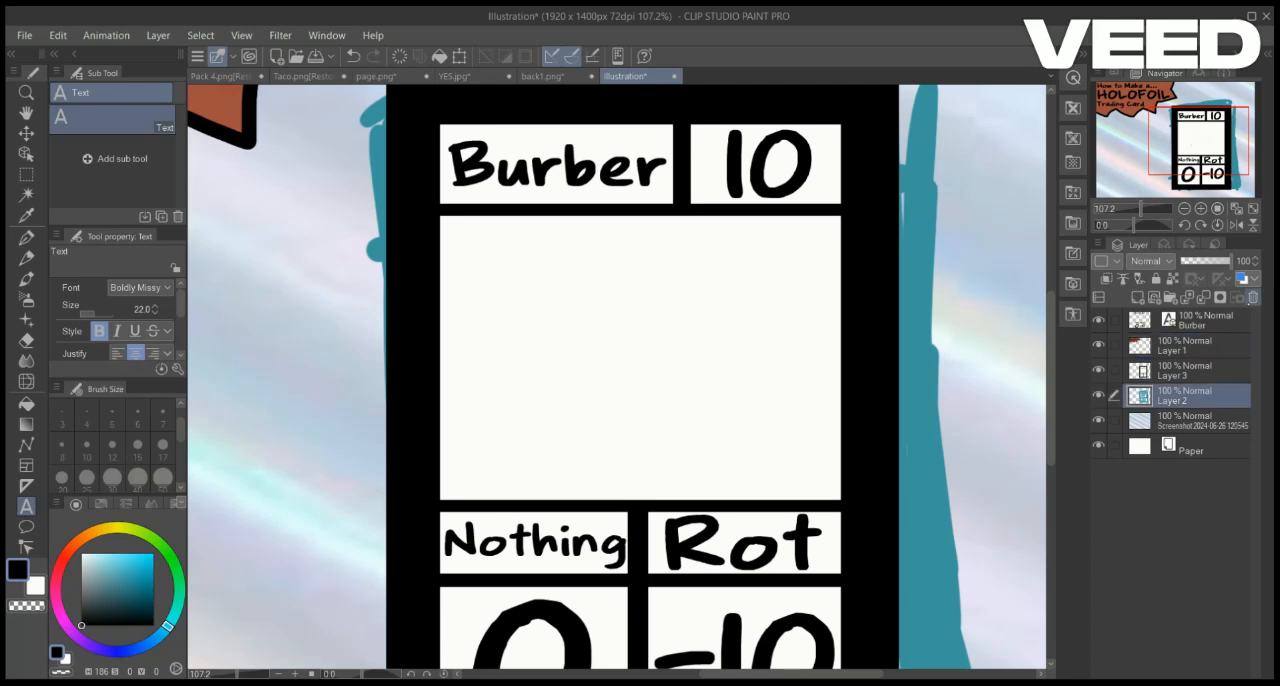
{"action": "left_click", "coordinate": [1178, 344]}
{"action": "left_click", "coordinate": [1099, 370]}
{"action": "left_click", "coordinate": [1099, 320]}
{"action": "left_click", "coordinate": [1099, 320]}
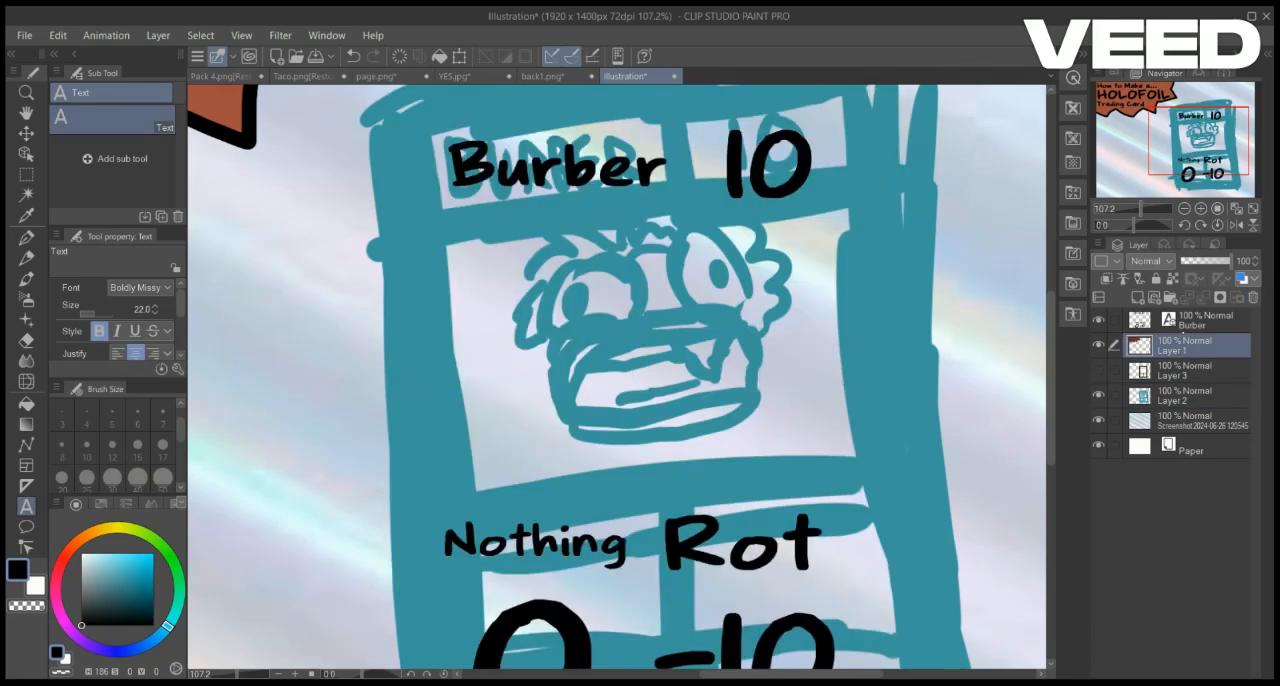
{"action": "left_click_drag", "start_coordinate": [1192, 321], "coordinate": [1192, 356]}
Show the card layer again and delete the teal sketch layer
{"action": "left_click", "coordinate": [1099, 370]}
{"action": "left_click", "coordinate": [1188, 396]}
{"action": "left_click", "coordinate": [1253, 297]}
{"action": "left_click", "coordinate": [1180, 370]}
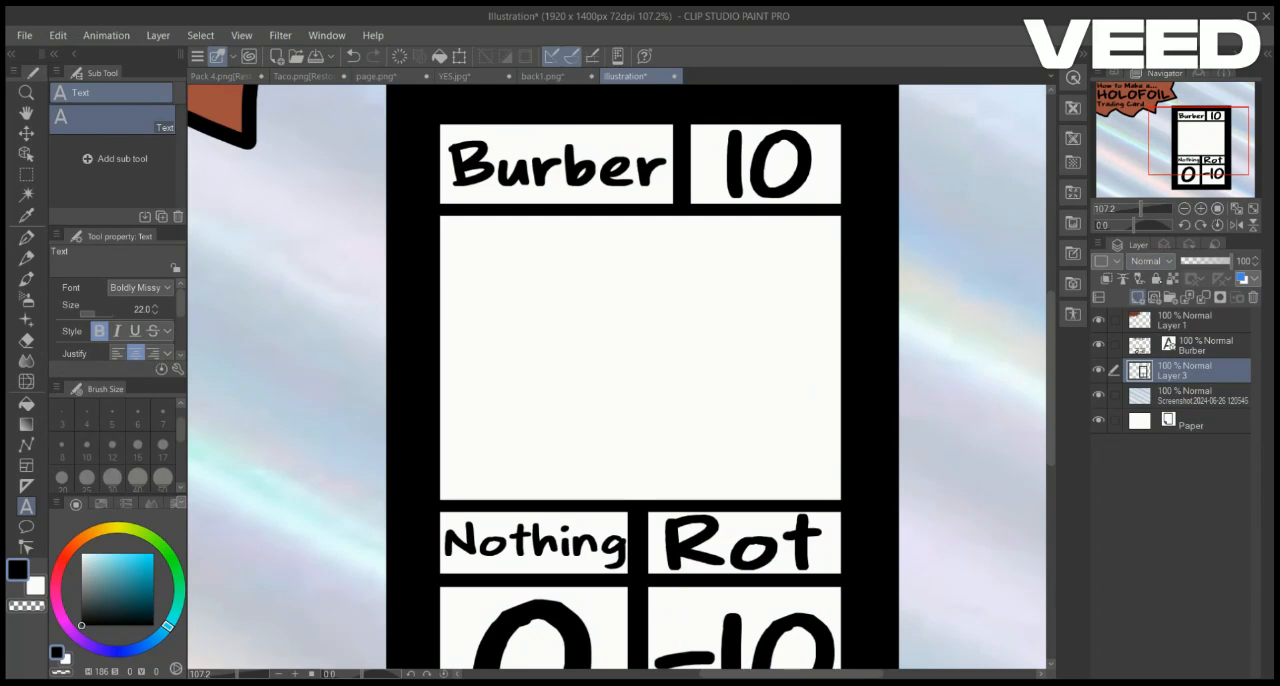
Create a new layer above the card layer and draw two round eyes in the picture area with a size 12 G-pen
{"action": "key", "text": "ctrl+shift+n"}
{"action": "key", "text": "p"}
{"action": "left_click", "coordinate": [112, 446]}
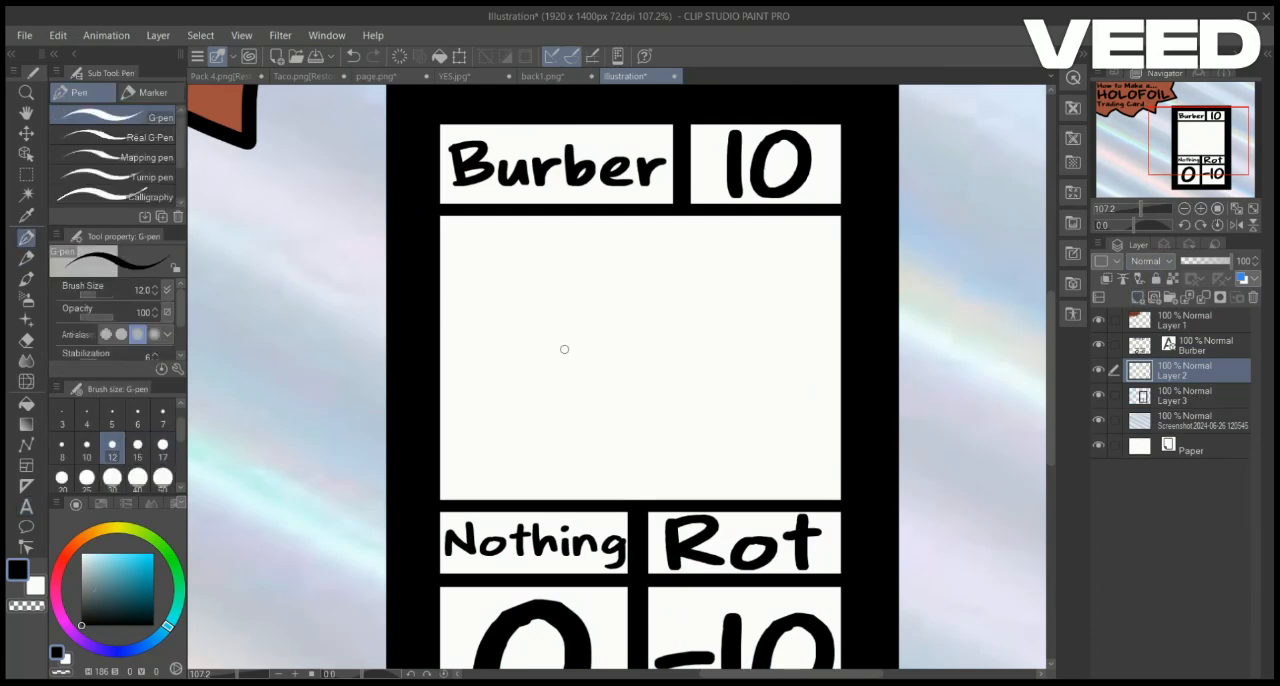
{"action": "left_click_drag", "start_coordinate": [574, 302], "coordinate": [568, 302]}
{"action": "left_click_drag", "start_coordinate": [682, 310], "coordinate": [742, 344]}
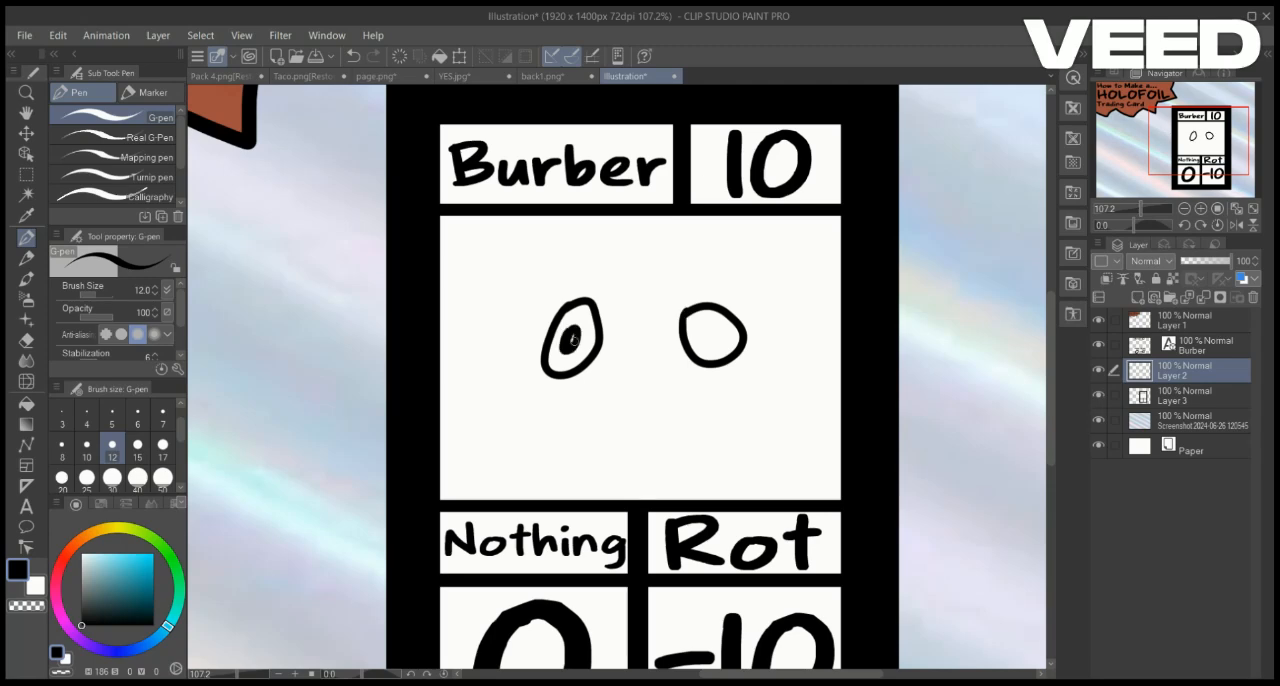
Select the right eye and shift it slightly closer to the left eye
{"action": "key", "text": "m"}
{"action": "left_click_drag", "start_coordinate": [666, 273], "coordinate": [763, 419]}
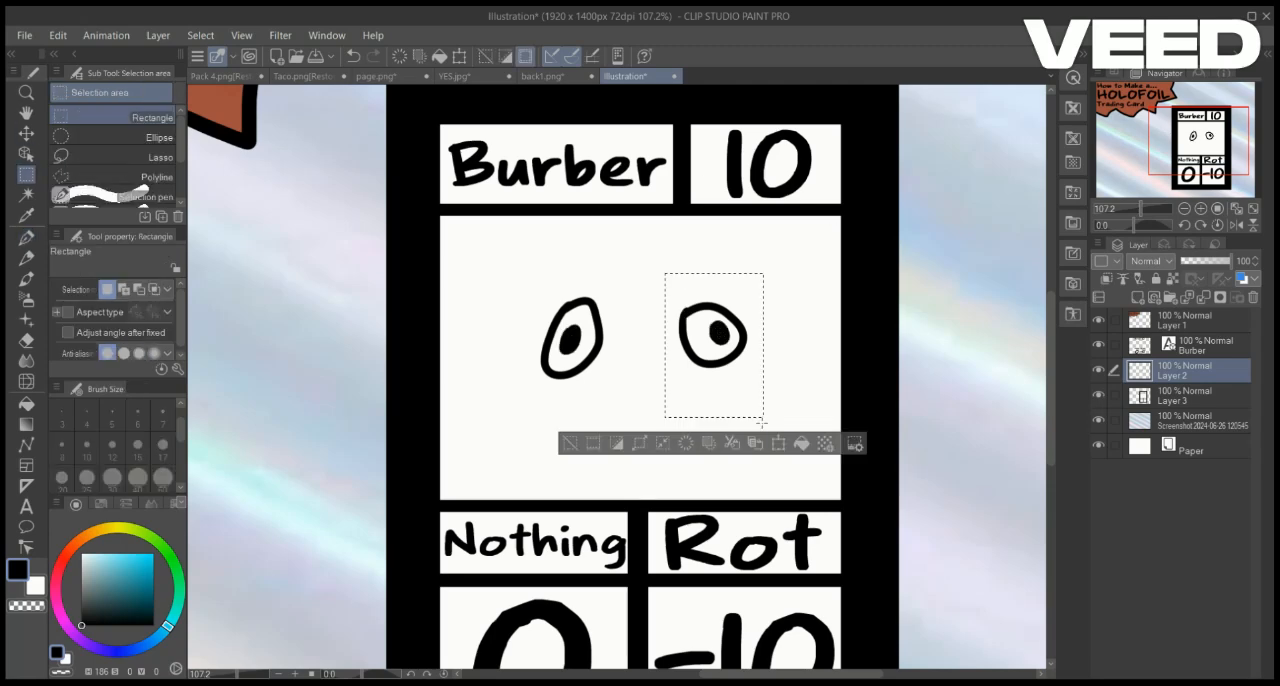
{"action": "key", "text": "ctrl+t"}
{"action": "left_click_drag", "start_coordinate": [737, 359], "coordinate": [717, 360]}
{"action": "key", "text": "Return"}
{"action": "key", "text": "ctrl+d"}
Draw the rest of the burger creature around the eyes, with spiky ears, a small crest, a toothy mouth and a bun
{"action": "key", "text": "p"}
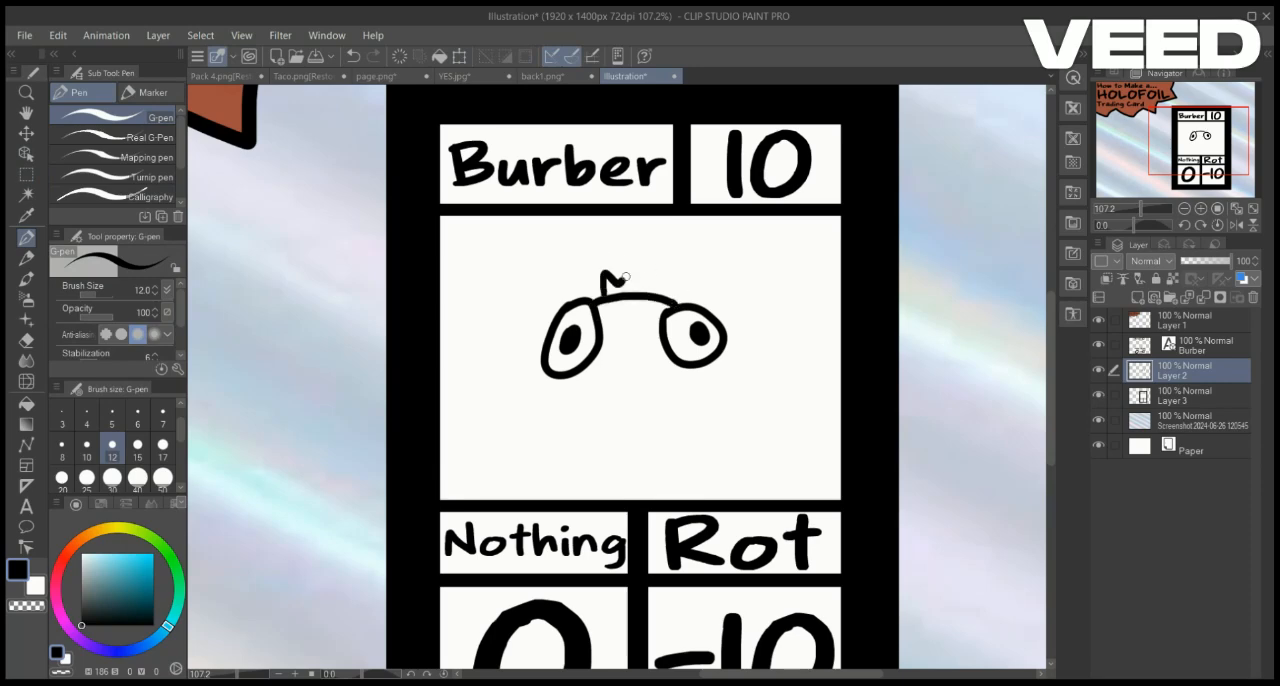
{"action": "left_click_drag", "start_coordinate": [659, 294], "coordinate": [753, 317]}
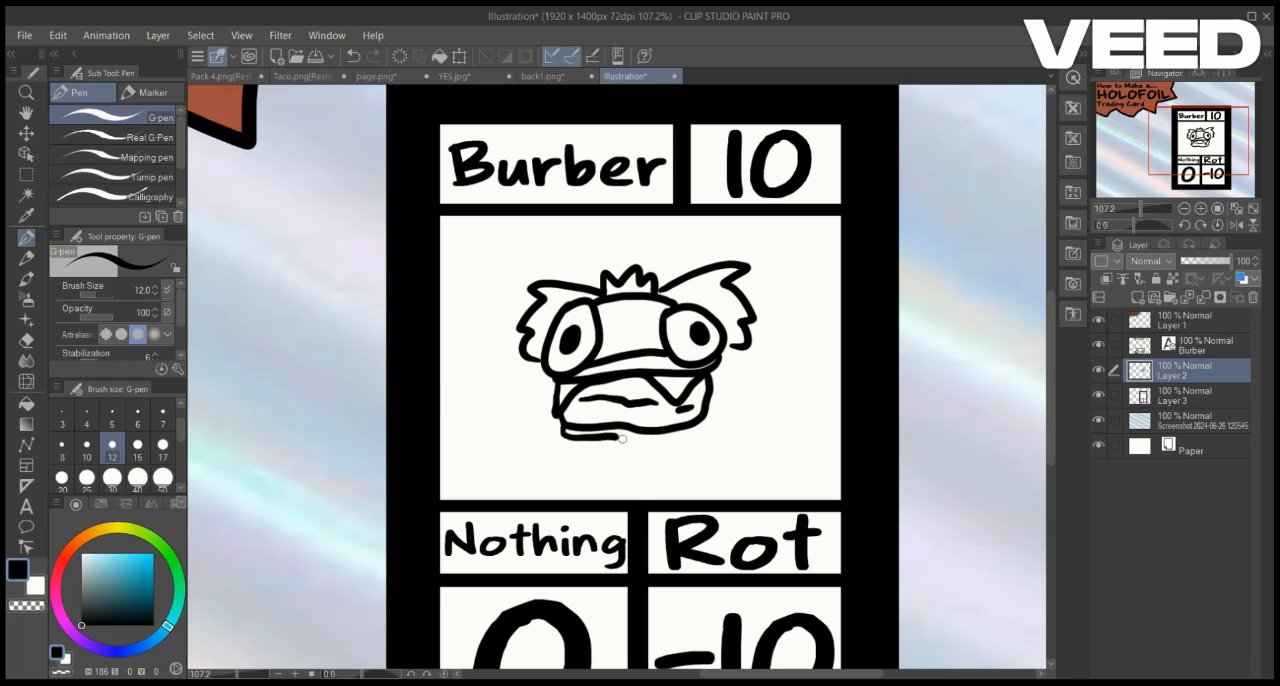
{"action": "left_click", "coordinate": [1185, 396]}
Select the burger creature drawing on Layer 2, scale it up and centre it in the picture area
{"action": "scroll", "coordinate": [620, 395], "scroll_direction": "up", "scroll_amount": 2}
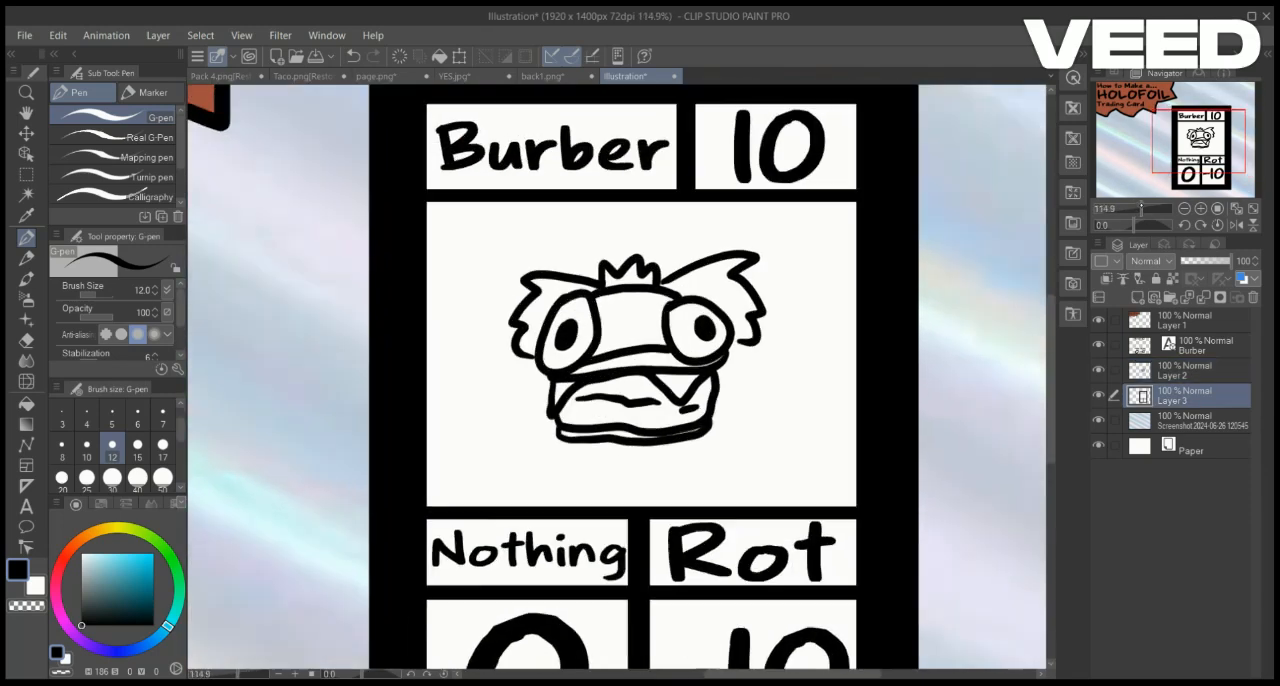
{"action": "left_click", "coordinate": [1185, 371]}
{"action": "left_click", "coordinate": [27, 174]}
{"action": "mouse_move", "coordinate": [466, 184]}
{"action": "left_mouse_down"}
{"action": "mouse_move", "coordinate": [702, 307]}
{"action": "mouse_move", "coordinate": [854, 549]}
{"action": "left_mouse_up"}
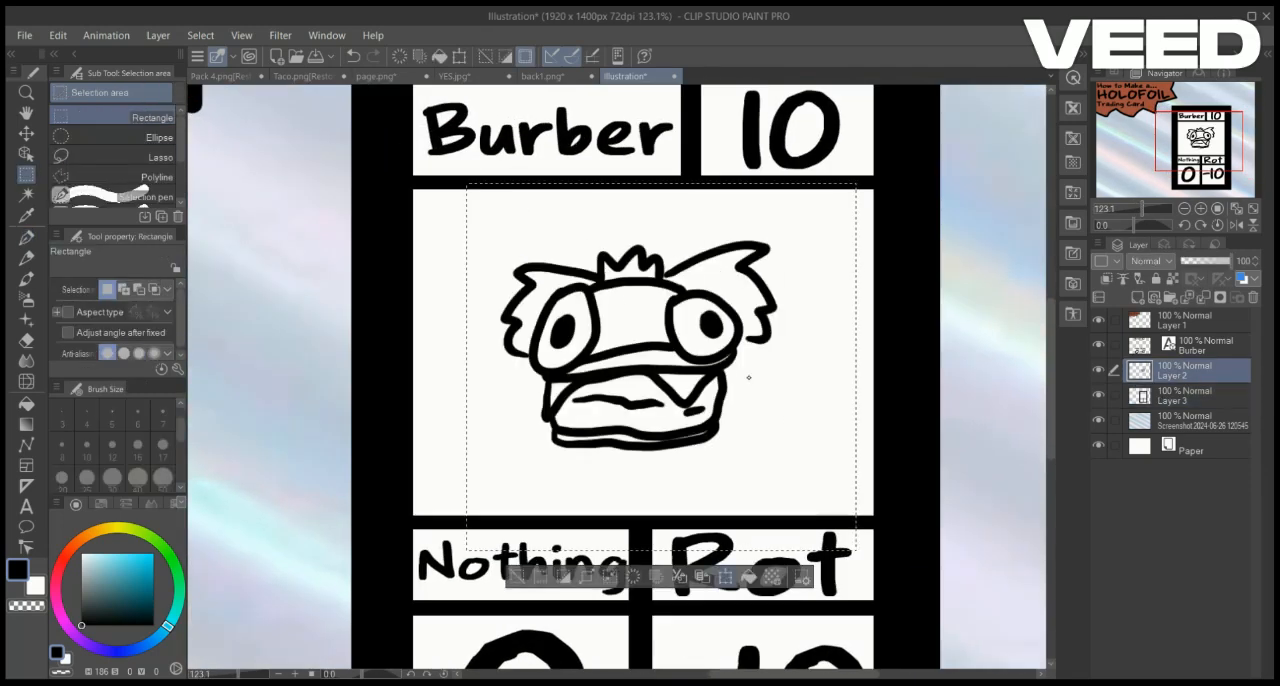
{"action": "left_click", "coordinate": [725, 577]}
{"action": "left_click_drag", "start_coordinate": [854, 184], "coordinate": [960, 85]}
{"action": "left_click_drag", "start_coordinate": [902, 175], "coordinate": [864, 234]}
{"action": "left_click", "coordinate": [640, 638]}
{"action": "left_click", "coordinate": [739, 637]}
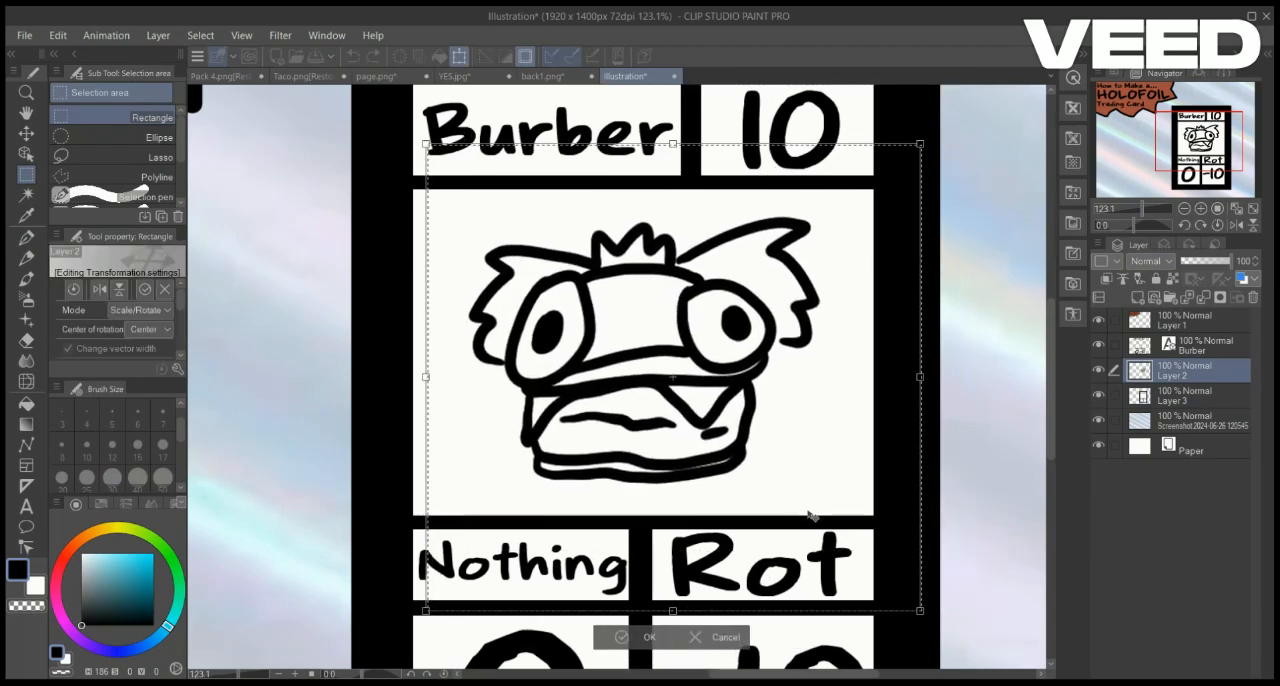
{"action": "left_click_drag", "start_coordinate": [753, 568], "coordinate": [750, 563]}
{"action": "key", "text": "Return"}
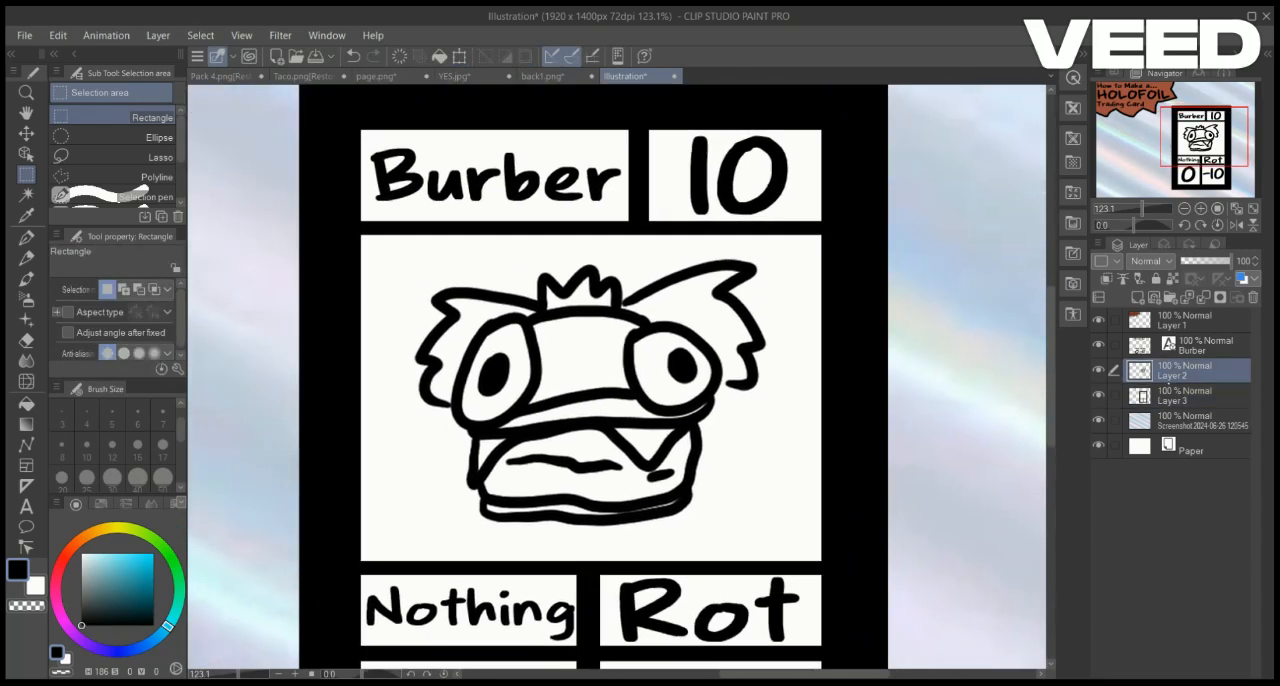
Hide the foil background and fill the card layer's white boxes with transparency, except the Burber title box
{"action": "left_click", "coordinate": [1099, 370]}
{"action": "left_click", "coordinate": [1099, 370]}
{"action": "left_click", "coordinate": [1185, 396]}
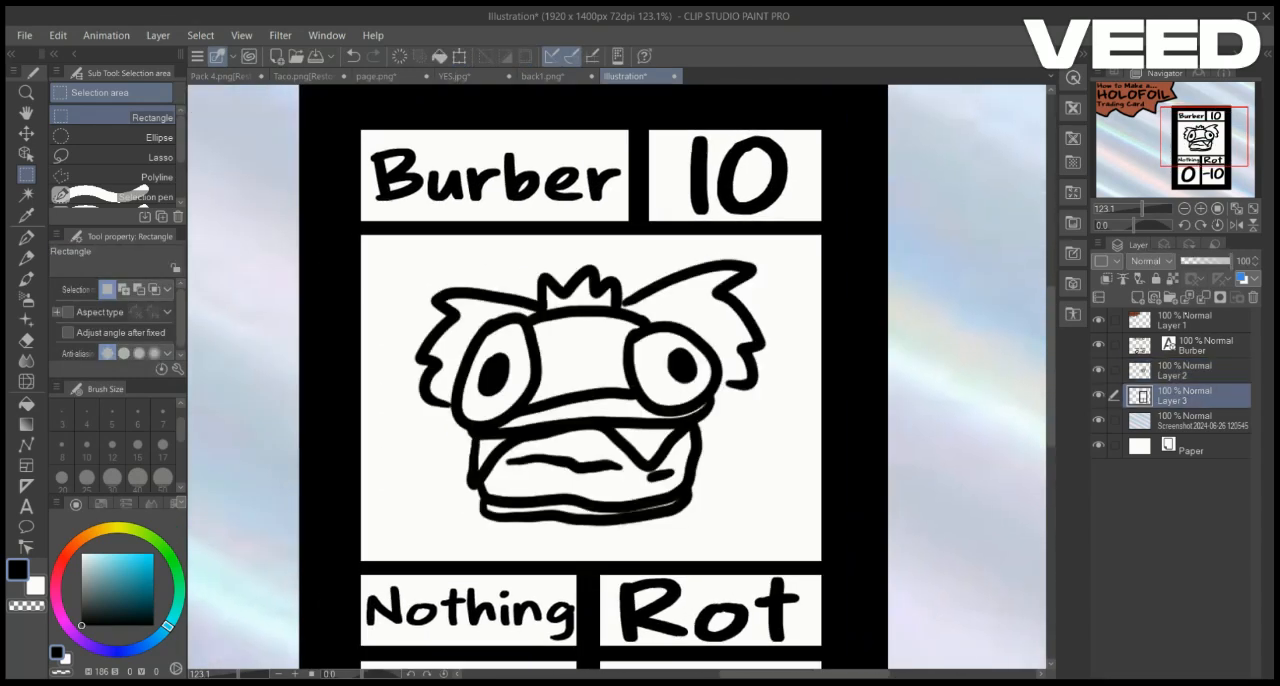
{"action": "left_click", "coordinate": [26, 403]}
{"action": "left_click", "coordinate": [1099, 420]}
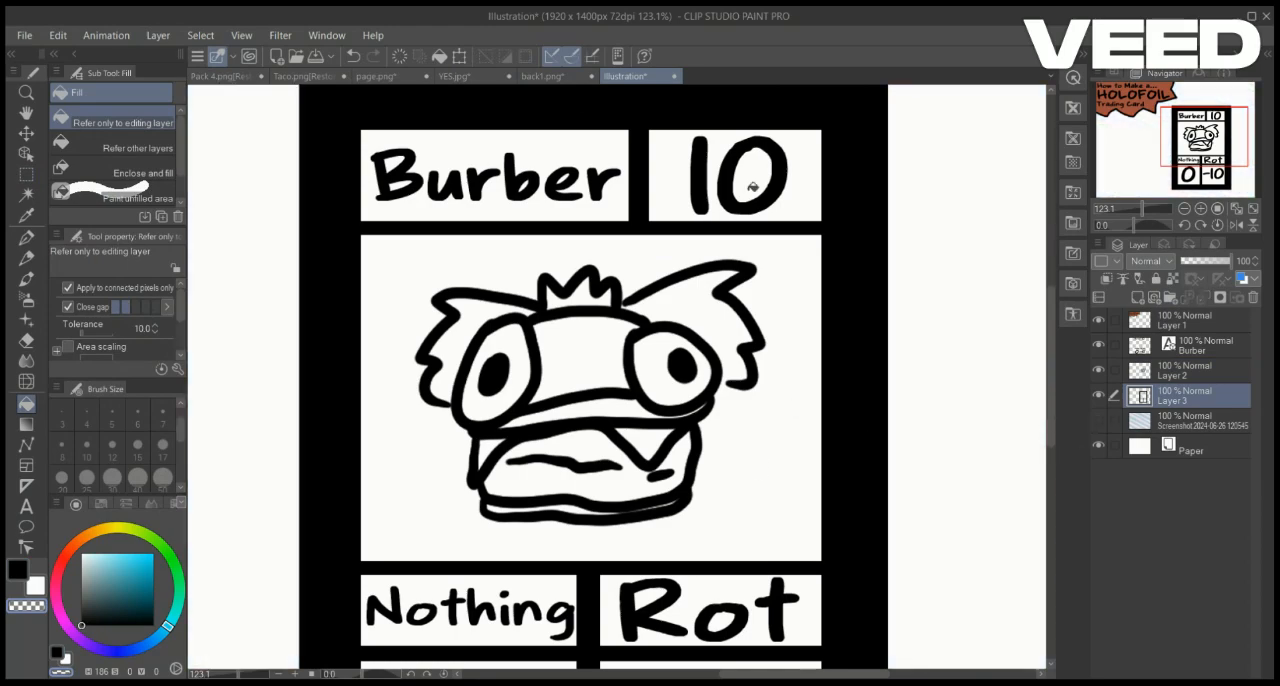
{"action": "left_click", "coordinate": [1199, 152]}
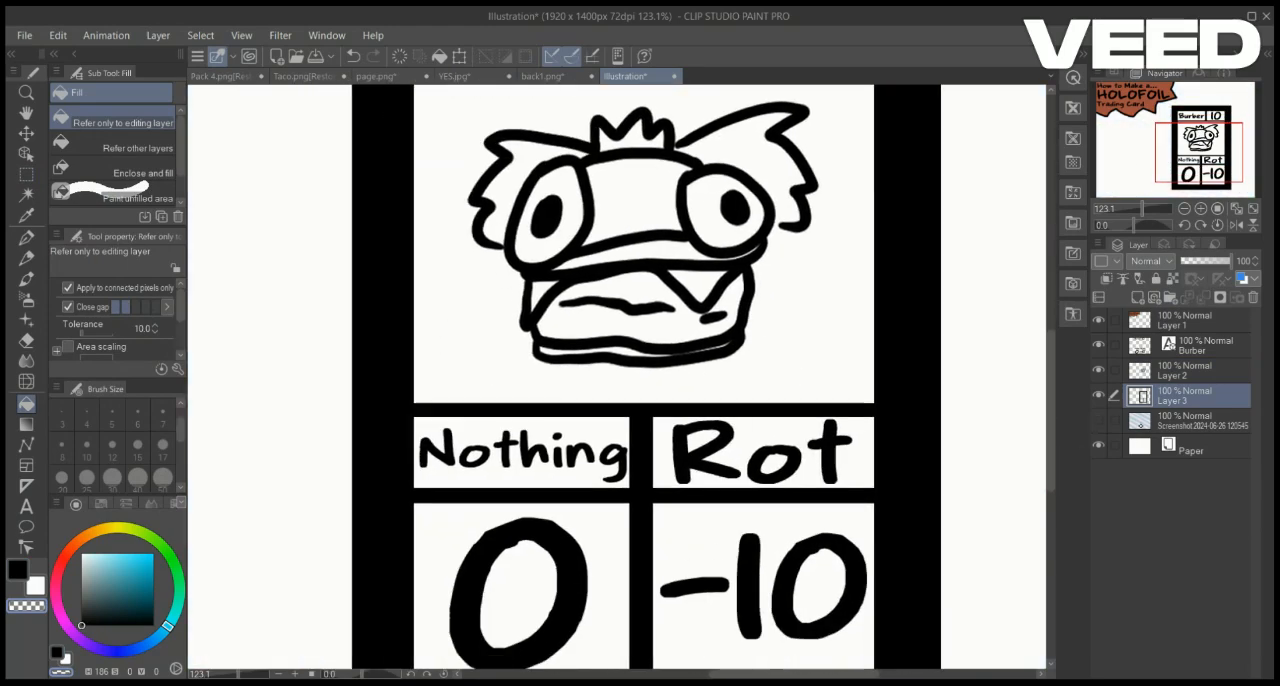
Toggle the paper and card layers off and on to check the cleared boxes
{"action": "left_click", "coordinate": [1099, 445]}
{"action": "left_click", "coordinate": [1099, 445]}
{"action": "left_click_drag", "start_coordinate": [1199, 150], "coordinate": [1204, 138]}
{"action": "left_click", "coordinate": [1185, 421]}
{"action": "left_click", "coordinate": [1185, 396]}
{"action": "left_click", "coordinate": [1099, 395]}
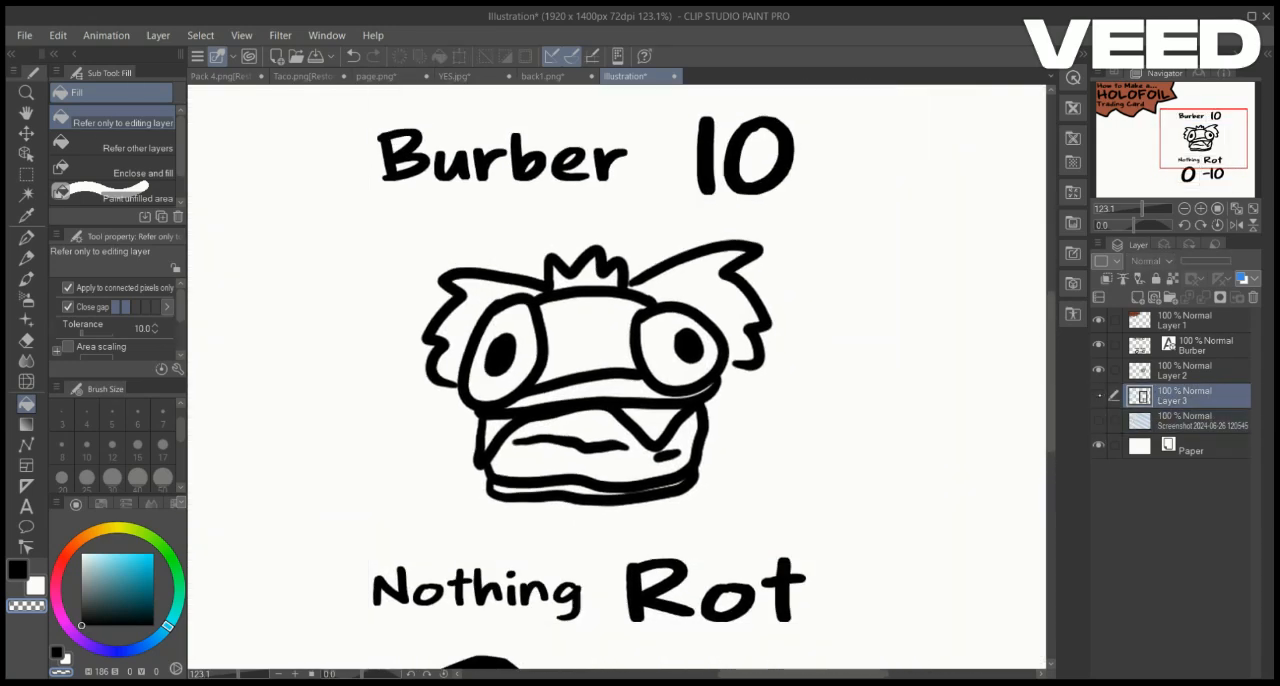
{"action": "left_click", "coordinate": [1099, 395]}
Create a new layer beneath the card layer and fill the area behind the "10" title box with green
{"action": "left_click", "coordinate": [1185, 421]}
{"action": "left_click", "coordinate": [1137, 297]}
{"action": "left_click", "coordinate": [26, 174]}
{"action": "left_click_drag", "start_coordinate": [90, 563], "coordinate": [41, 476]}
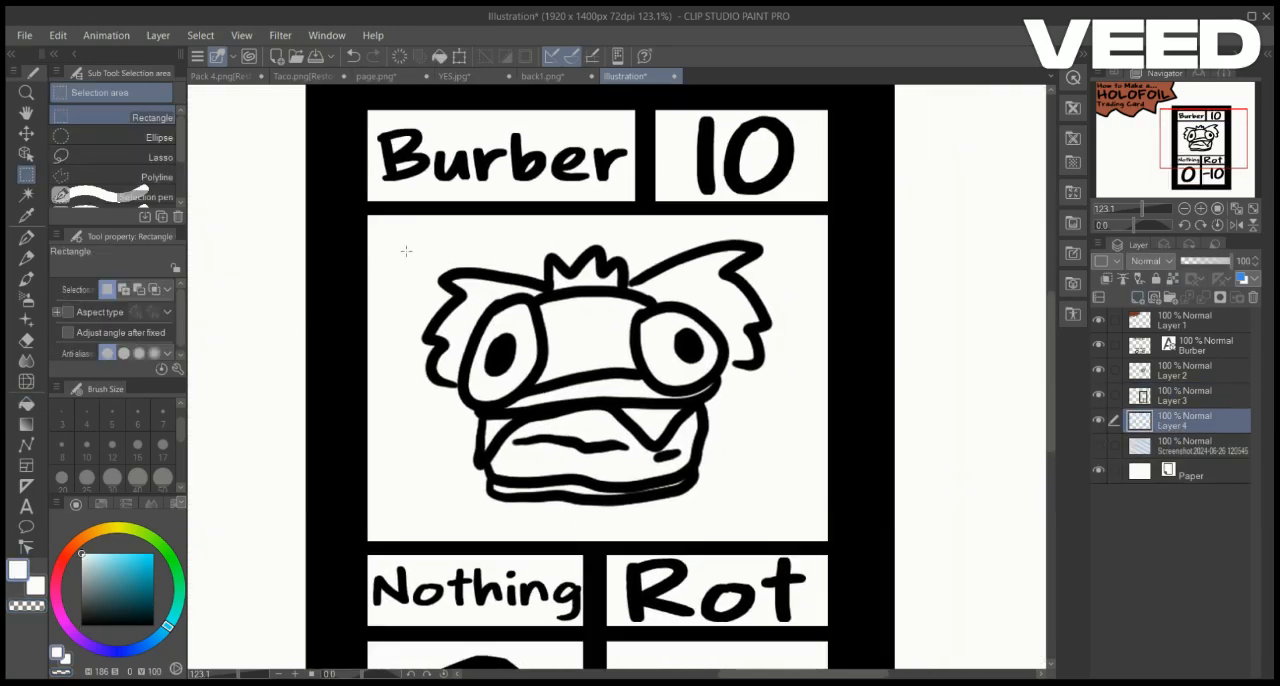
{"action": "left_click", "coordinate": [37, 588]}
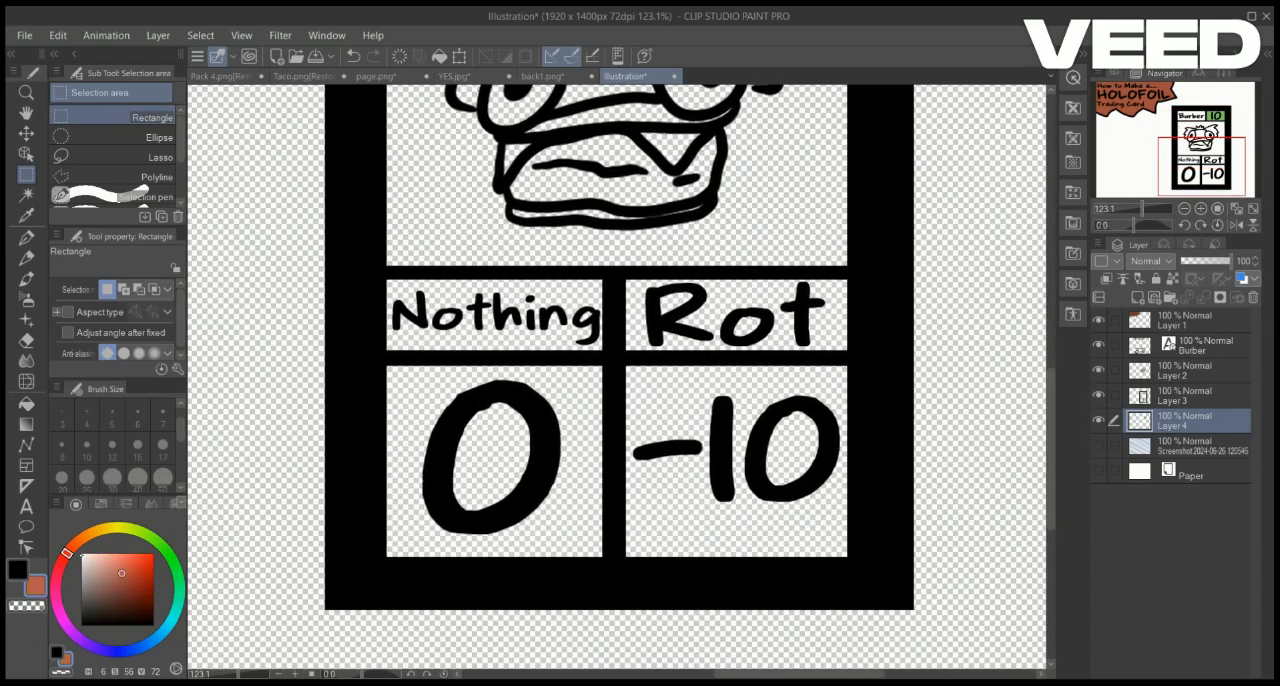
Fill the area behind the "0" box with light red and the area behind the Nothing label with a darker red
{"action": "left_click_drag", "start_coordinate": [381, 273], "coordinate": [616, 589]}
{"action": "left_click", "coordinate": [587, 616]}
{"action": "left_click", "coordinate": [350, 616]}
{"action": "left_click", "coordinate": [127, 581]}
{"action": "left_click_drag", "start_coordinate": [374, 270], "coordinate": [608, 357]}
{"action": "left_click", "coordinate": [580, 383]}
{"action": "key", "text": "ctrl+d"}
Fill the area behind the Rot label with teal and the area behind the "-10" box with a lighter teal
{"action": "left_click", "coordinate": [168, 626]}
{"action": "left_click_drag", "start_coordinate": [612, 276], "coordinate": [862, 362]}
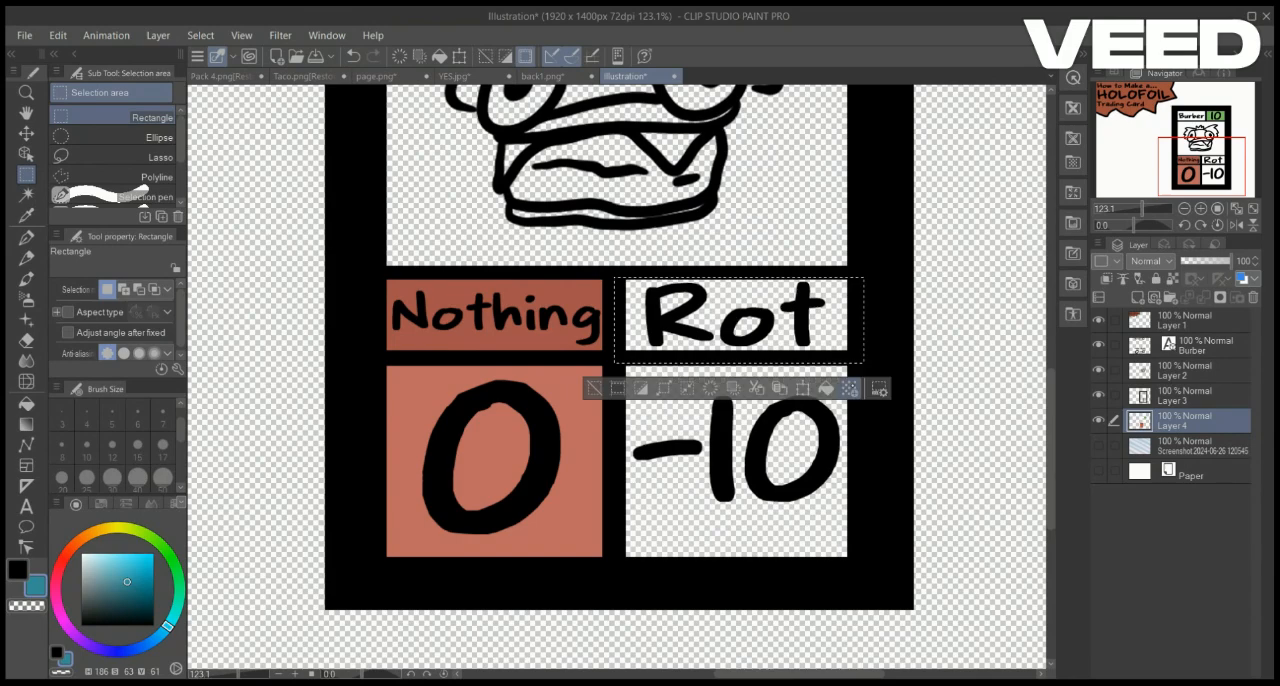
{"action": "left_click", "coordinate": [826, 389]}
{"action": "key", "text": "ctrl+d"}
{"action": "left_click", "coordinate": [127, 576]}
{"action": "left_click_drag", "start_coordinate": [615, 356], "coordinate": [879, 581]}
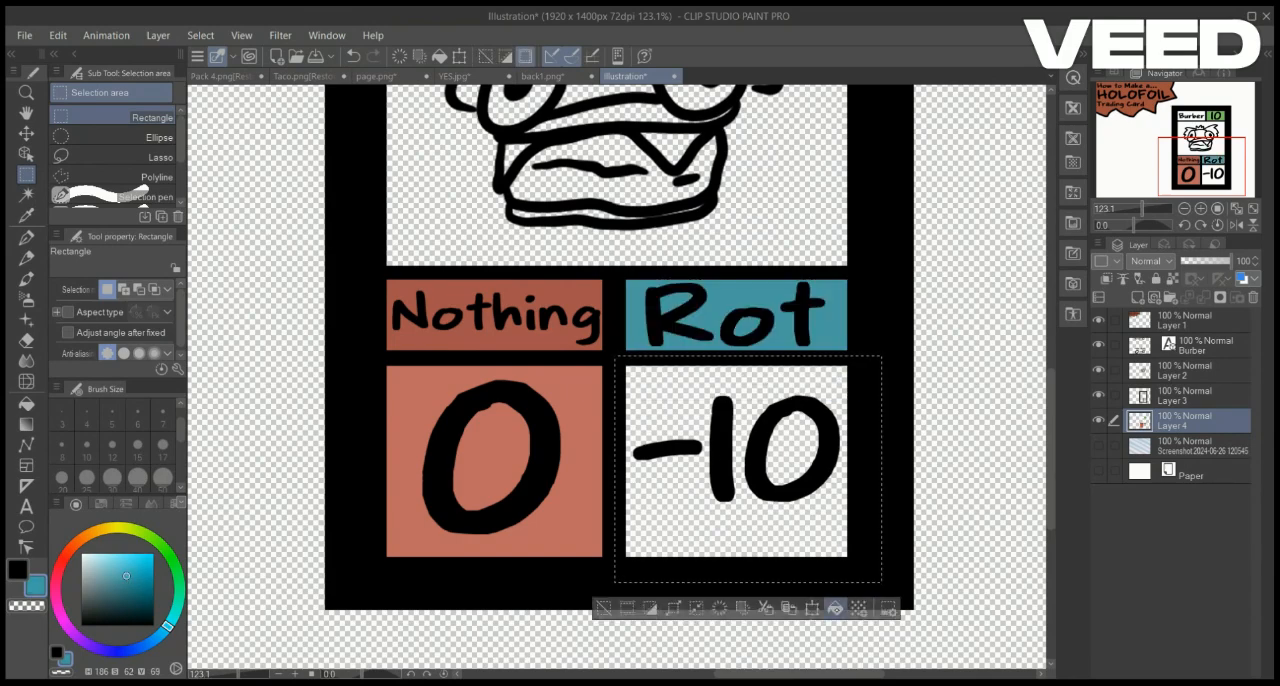
{"action": "left_click", "coordinate": [836, 607]}
{"action": "key", "text": "ctrl+d"}
Create a new empty layer directly above the foil background layer and beneath the box colours
{"action": "left_click_drag", "start_coordinate": [1203, 147], "coordinate": [1203, 132]}
{"action": "left_click_drag", "start_coordinate": [1142, 208], "coordinate": [1139, 208]}
{"action": "left_click_drag", "start_coordinate": [1203, 147], "coordinate": [1203, 149]}
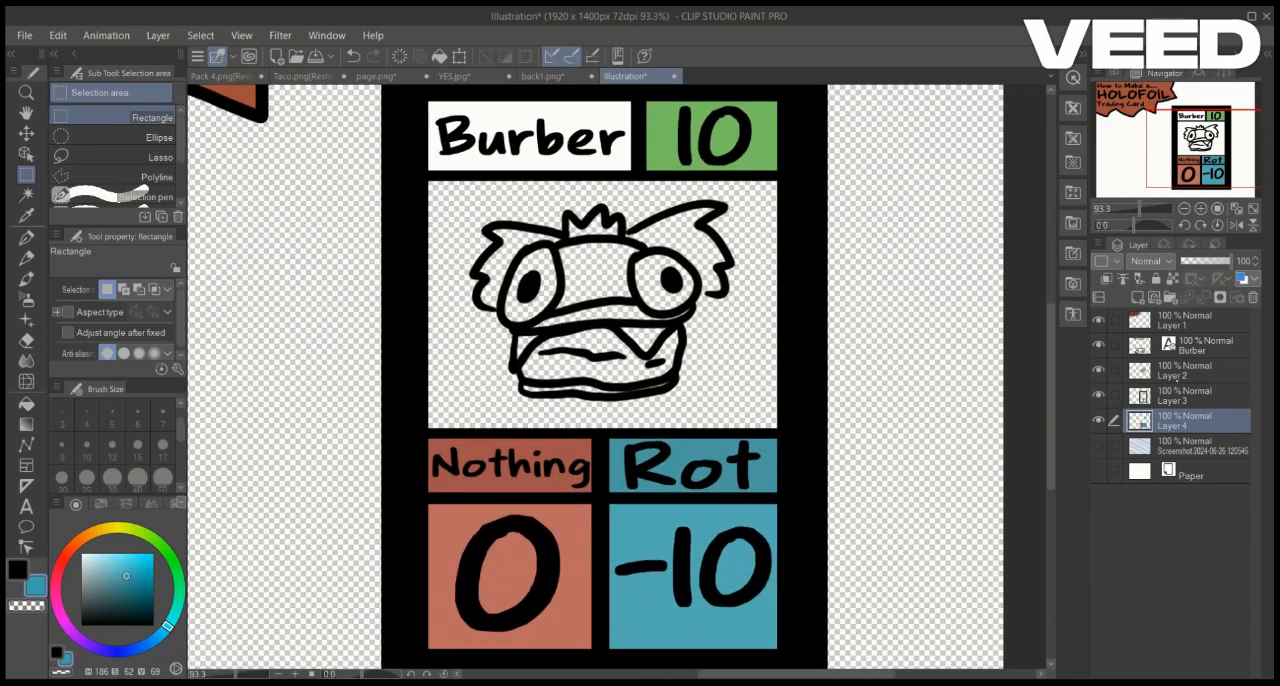
{"action": "left_click", "coordinate": [1185, 396]}
{"action": "left_click", "coordinate": [1185, 420]}
{"action": "left_click", "coordinate": [1185, 446]}
{"action": "left_click", "coordinate": [1137, 297]}
{"action": "left_click", "coordinate": [1174, 417]}
{"action": "left_click", "coordinate": [1185, 446]}
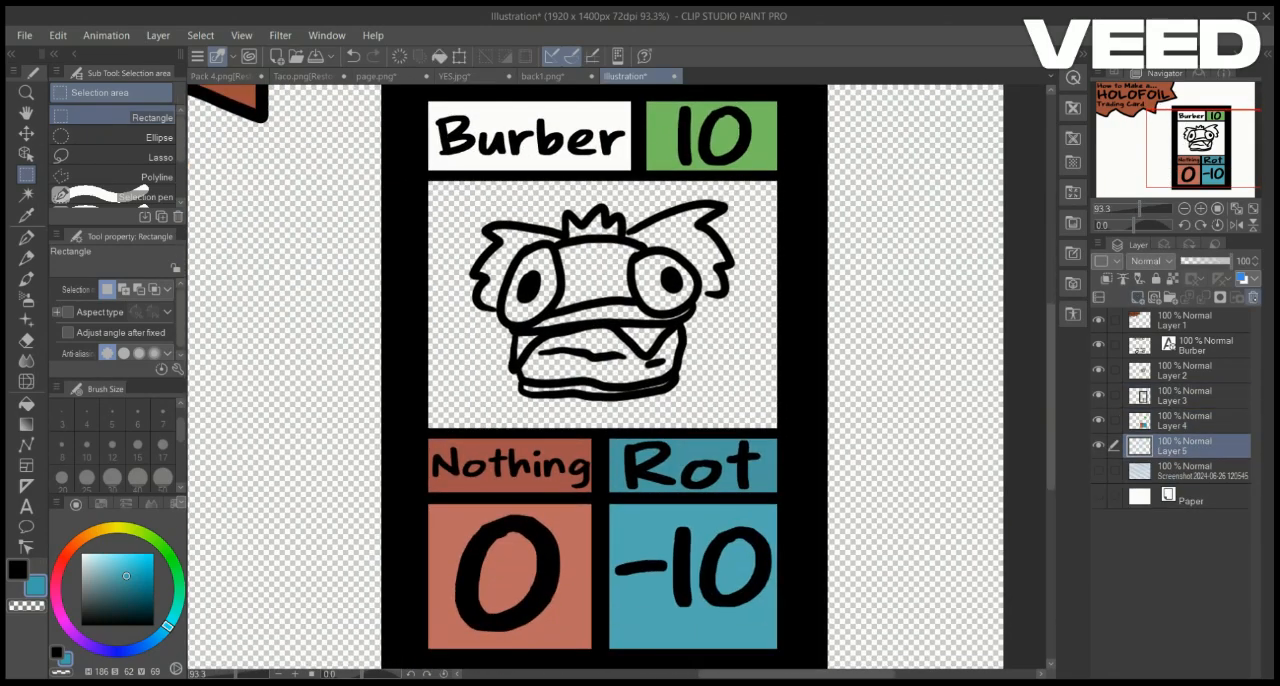
Delete the empty layer above the foil background and merge the card frame layer into the box colour layer
{"action": "left_click", "coordinate": [1253, 297]}
{"action": "left_click", "coordinate": [1185, 396]}
{"action": "key", "text": "ctrl+e"}
Duplicate the creature drawing layer and make the original beneath the copy active for colouring
{"action": "left_click", "coordinate": [1185, 371]}
{"action": "left_click", "coordinate": [1098, 370]}
{"action": "left_click", "coordinate": [1098, 370]}
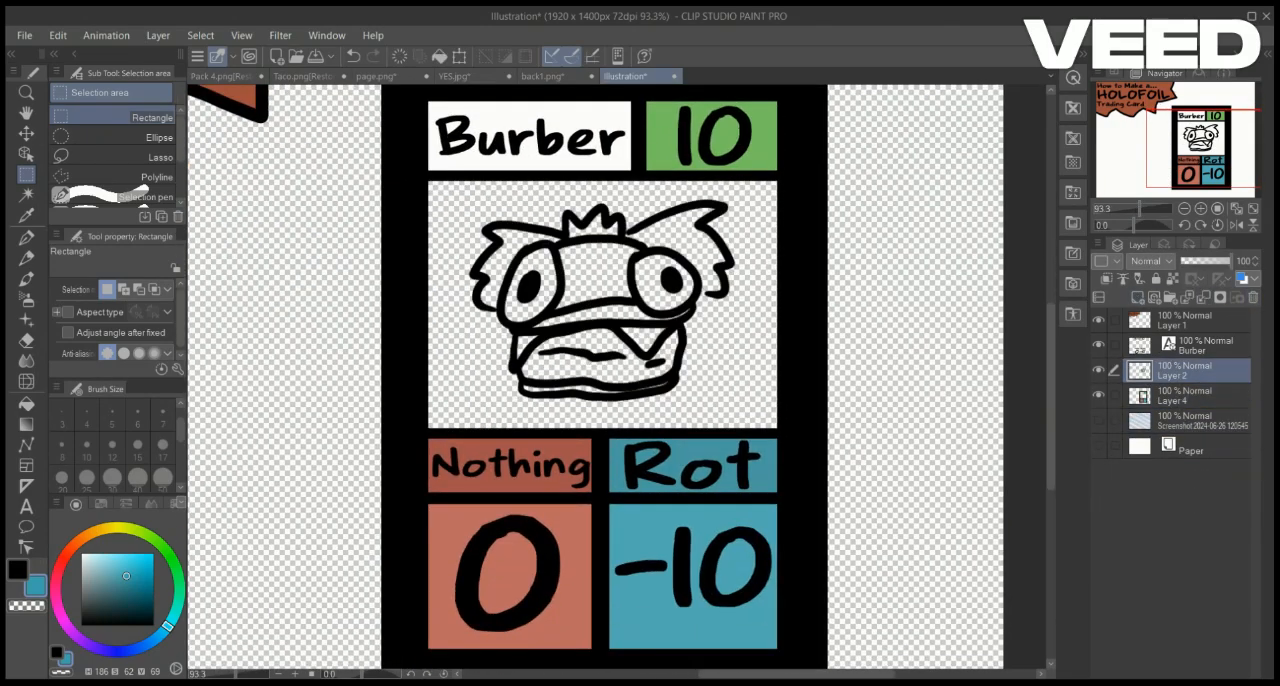
{"action": "key", "text": "ctrl+c"}
{"action": "key", "text": "ctrl+v"}
{"action": "left_click_drag", "start_coordinate": [1139, 208], "coordinate": [1144, 208]}
{"action": "left_click", "coordinate": [1185, 396]}
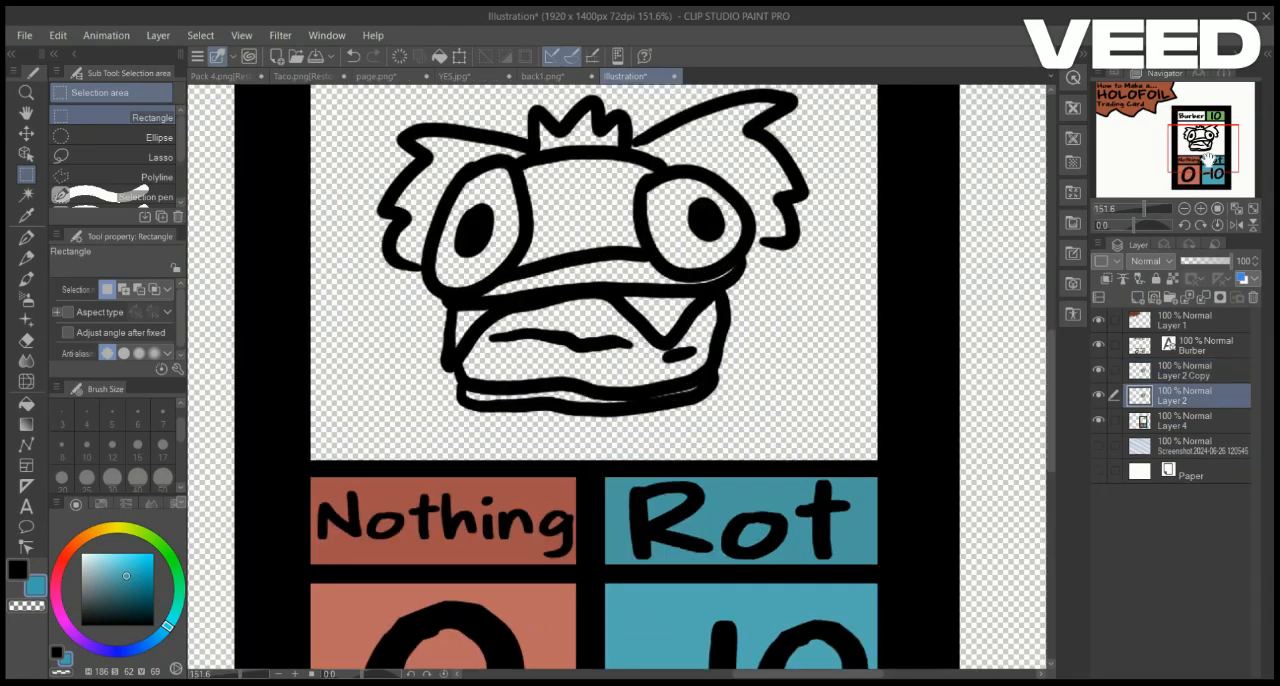
Fill the creature's left leaf with dark green inside a polyline selection traced along its outline
{"action": "left_click_drag", "start_coordinate": [1203, 147], "coordinate": [1205, 137]}
{"action": "left_click", "coordinate": [26, 238]}
{"action": "left_click_drag", "start_coordinate": [92, 565], "coordinate": [80, 486]}
{"action": "left_click", "coordinate": [18, 570]}
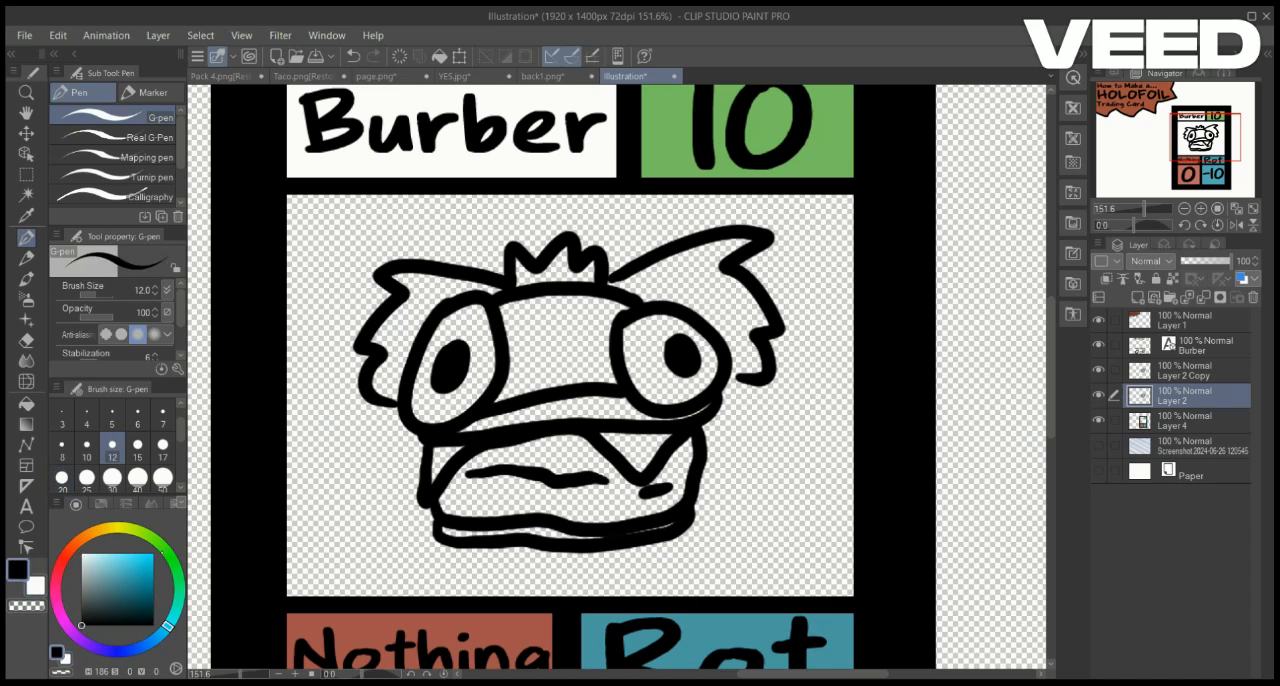
{"action": "left_click", "coordinate": [166, 551]}
{"action": "left_click", "coordinate": [132, 589]}
{"action": "left_click_drag", "start_coordinate": [379, 370], "coordinate": [413, 330]}
{"action": "left_click", "coordinate": [353, 57]}
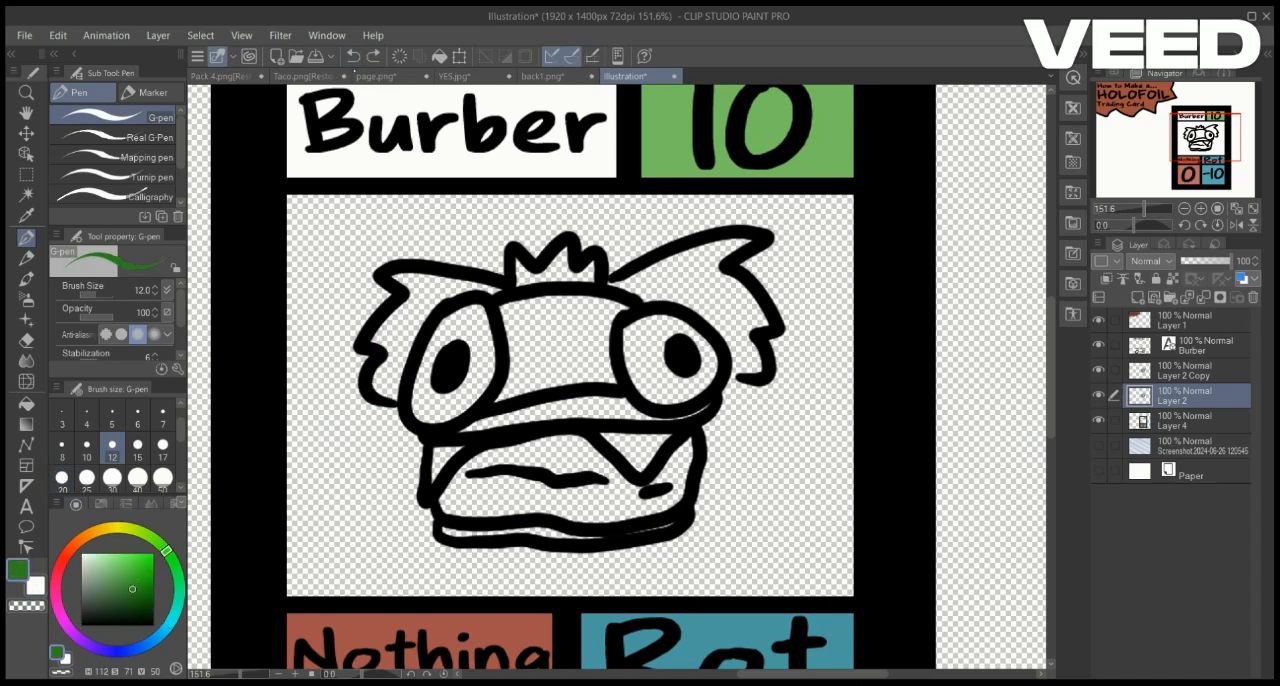
{"action": "left_click", "coordinate": [27, 174]}
{"action": "left_click", "coordinate": [150, 177]}
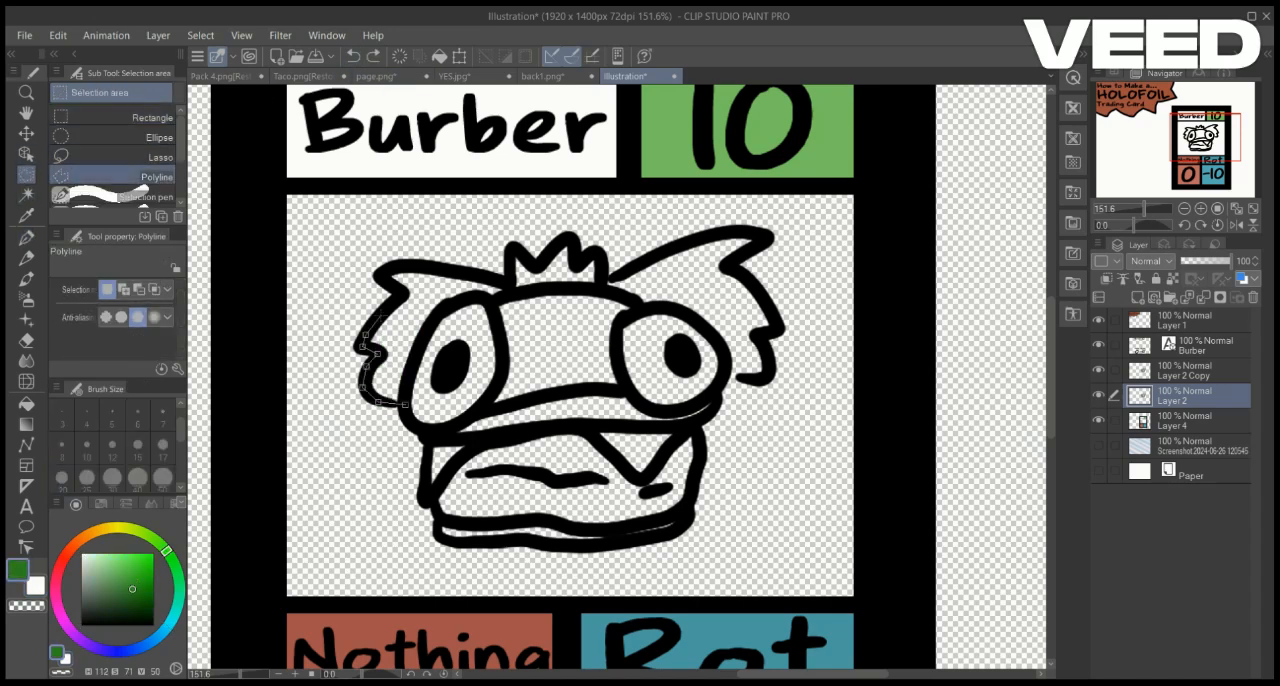
{"action": "left_click", "coordinate": [508, 283]}
{"action": "left_click", "coordinate": [405, 404]}
{"action": "key", "text": "alt+Delete"}
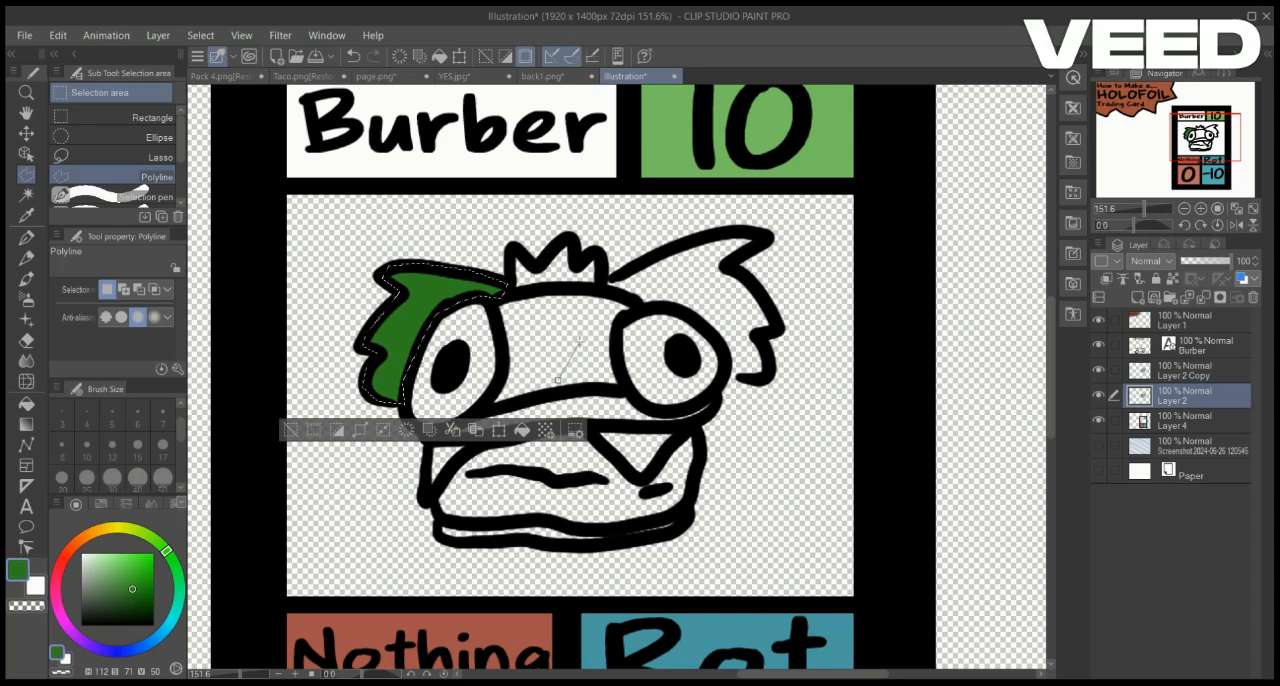
Trace the creature's right leaf, fill it with the same dark green, and clear the selection
{"action": "left_click", "coordinate": [624, 272]}
{"action": "left_click", "coordinate": [603, 283]}
{"action": "left_click", "coordinate": [633, 269]}
{"action": "left_click", "coordinate": [657, 254]}
{"action": "left_click", "coordinate": [686, 242]}
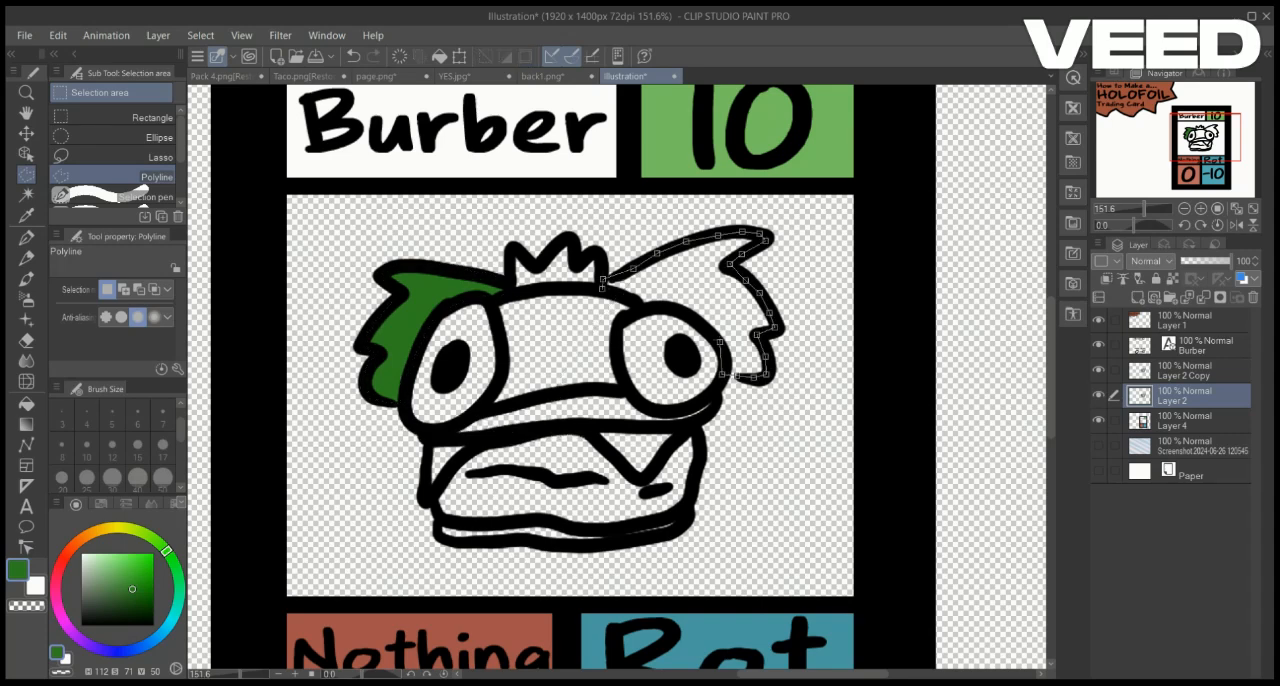
{"action": "left_click", "coordinate": [603, 282]}
{"action": "key", "text": "alt+Delete"}
{"action": "key", "text": "ctrl+d"}
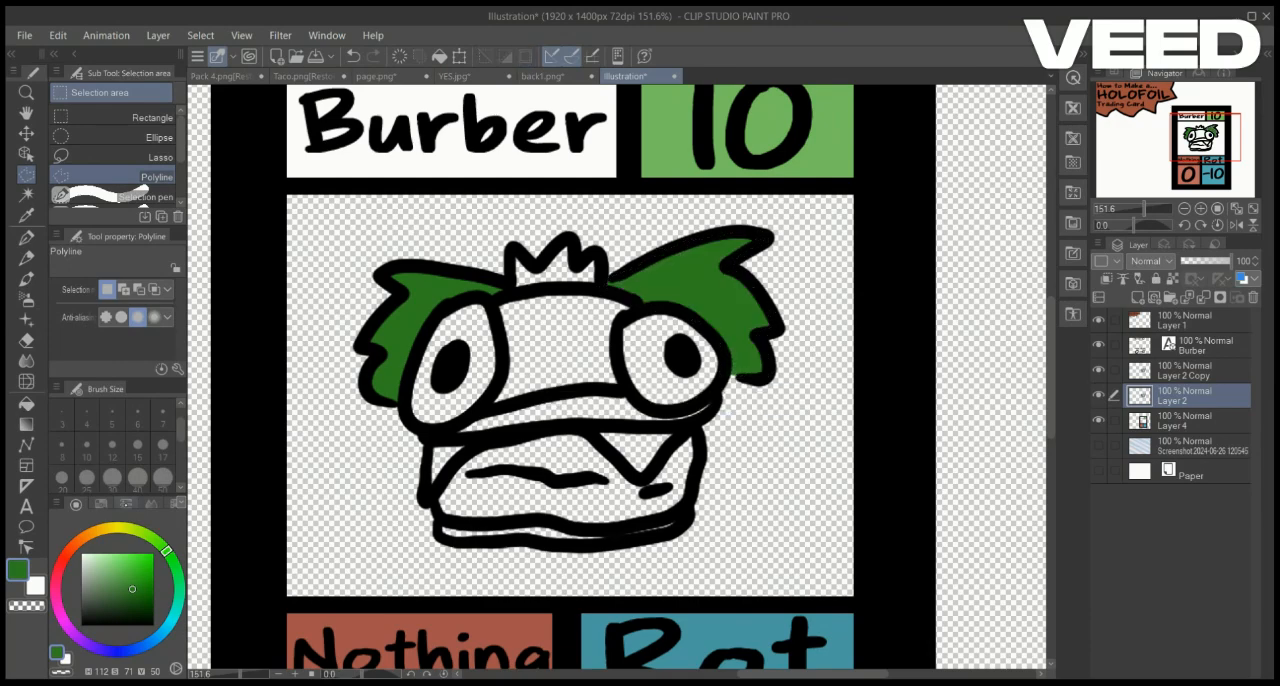
Fill the spiky tuft on top of the creature's head with a lighter green and clear the selection
{"action": "left_click_drag", "start_coordinate": [136, 574], "coordinate": [126, 577]}
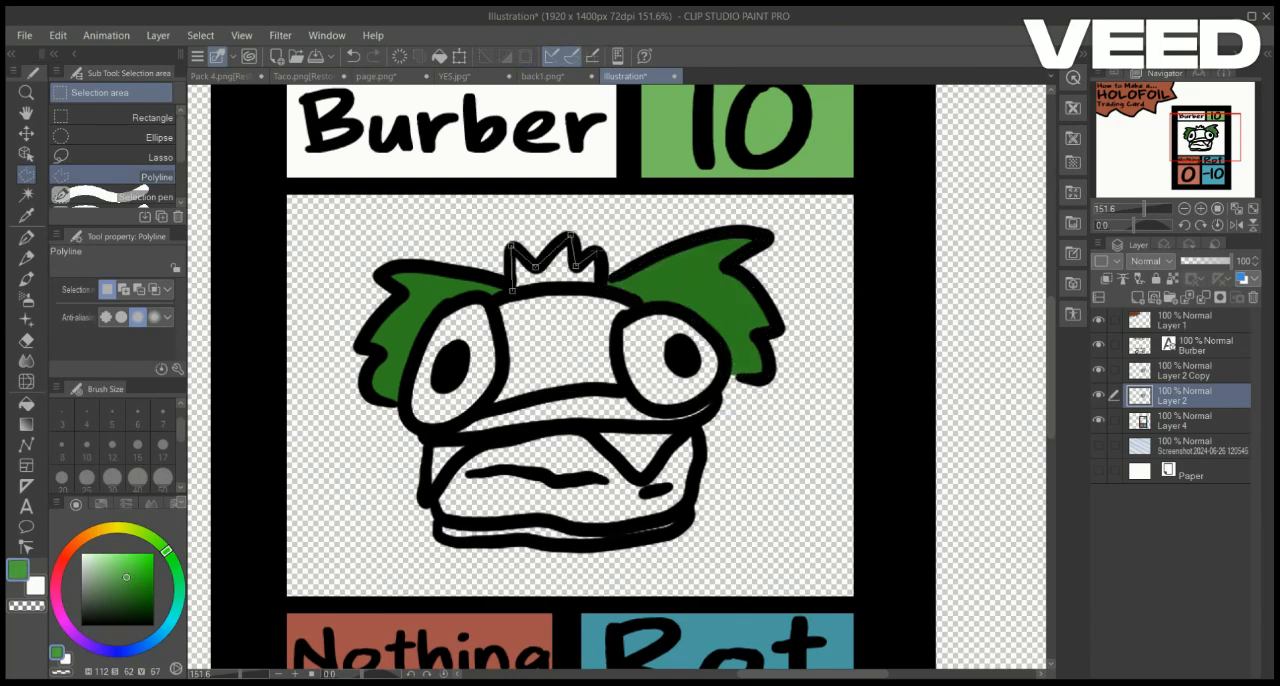
{"action": "left_click", "coordinate": [512, 290]}
{"action": "key", "text": "alt+Delete"}
{"action": "key", "text": "ctrl+d"}
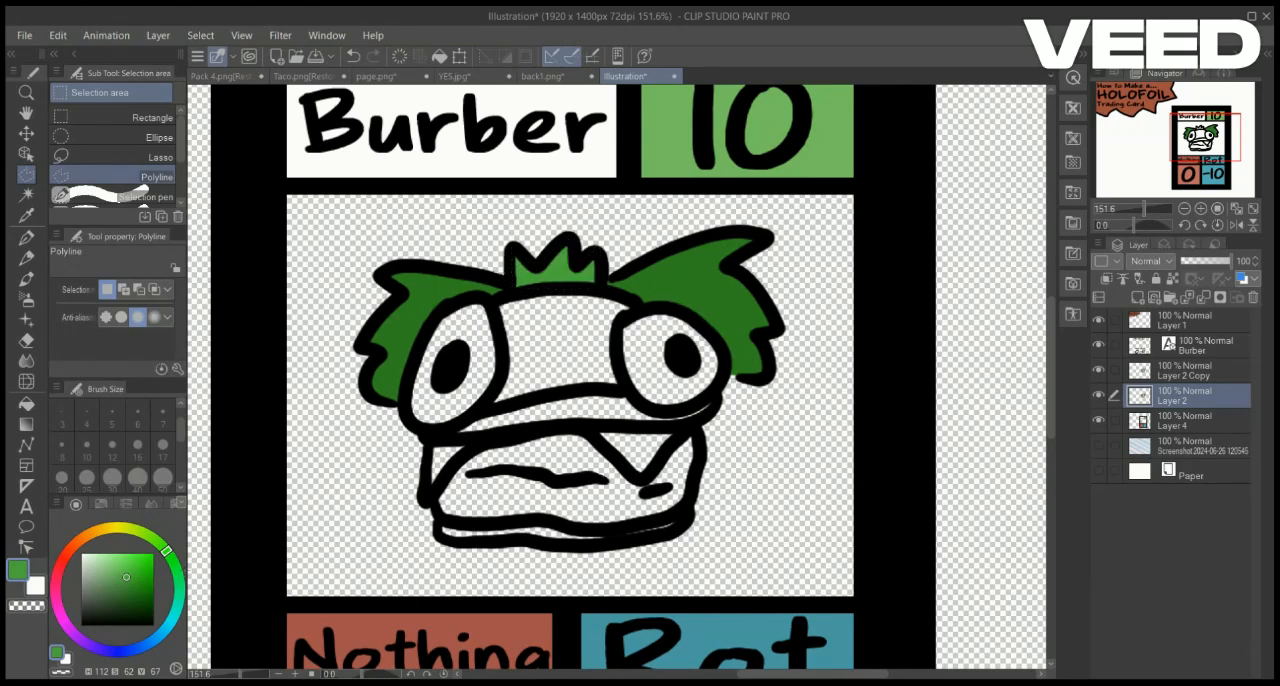
Trace the creature's left eye, fill it with white, and clear the selection
{"action": "key", "text": "x"}
{"action": "left_click", "coordinate": [505, 342]}
{"action": "left_click", "coordinate": [489, 298]}
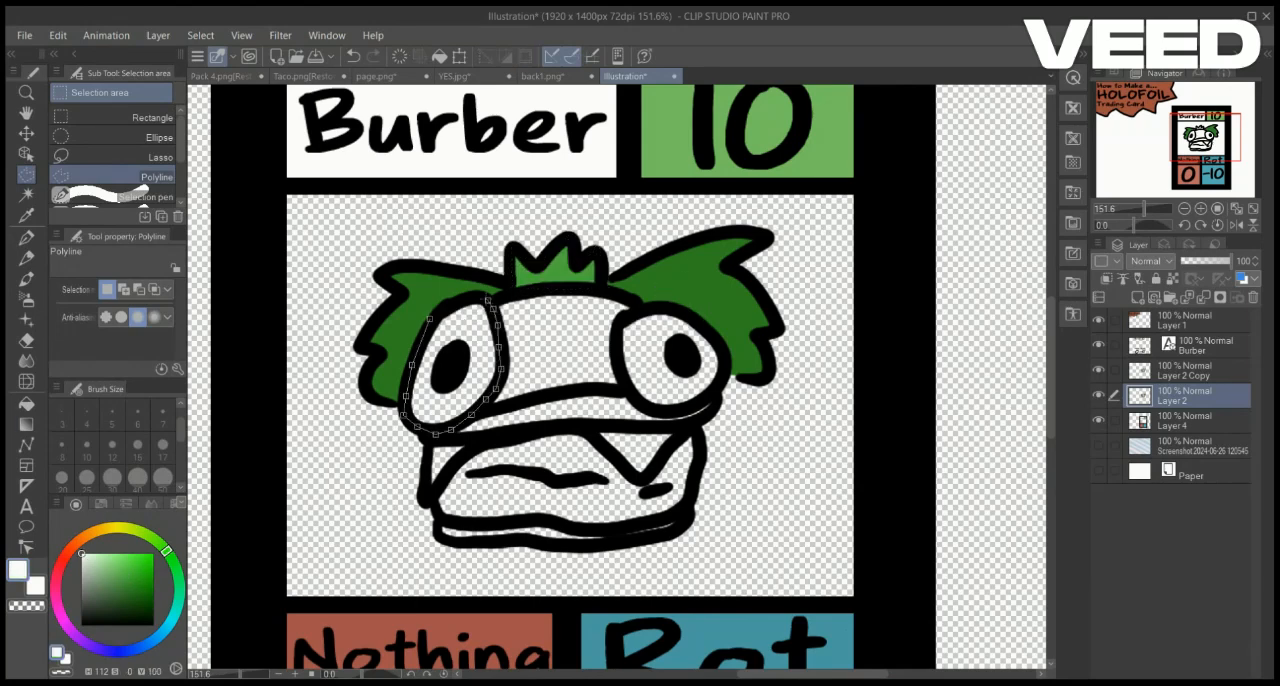
{"action": "left_click", "coordinate": [448, 304]}
{"action": "left_click", "coordinate": [430, 319]}
{"action": "key", "text": "alt+Delete"}
{"action": "key", "text": "ctrl+d"}
Trace the creature's right eye, fill it with white, and clear the selection
{"action": "left_click", "coordinate": [618, 323]}
{"action": "left_click", "coordinate": [615, 351]}
{"action": "left_click", "coordinate": [623, 383]}
{"action": "left_click", "coordinate": [647, 409]}
{"action": "left_click", "coordinate": [697, 403]}
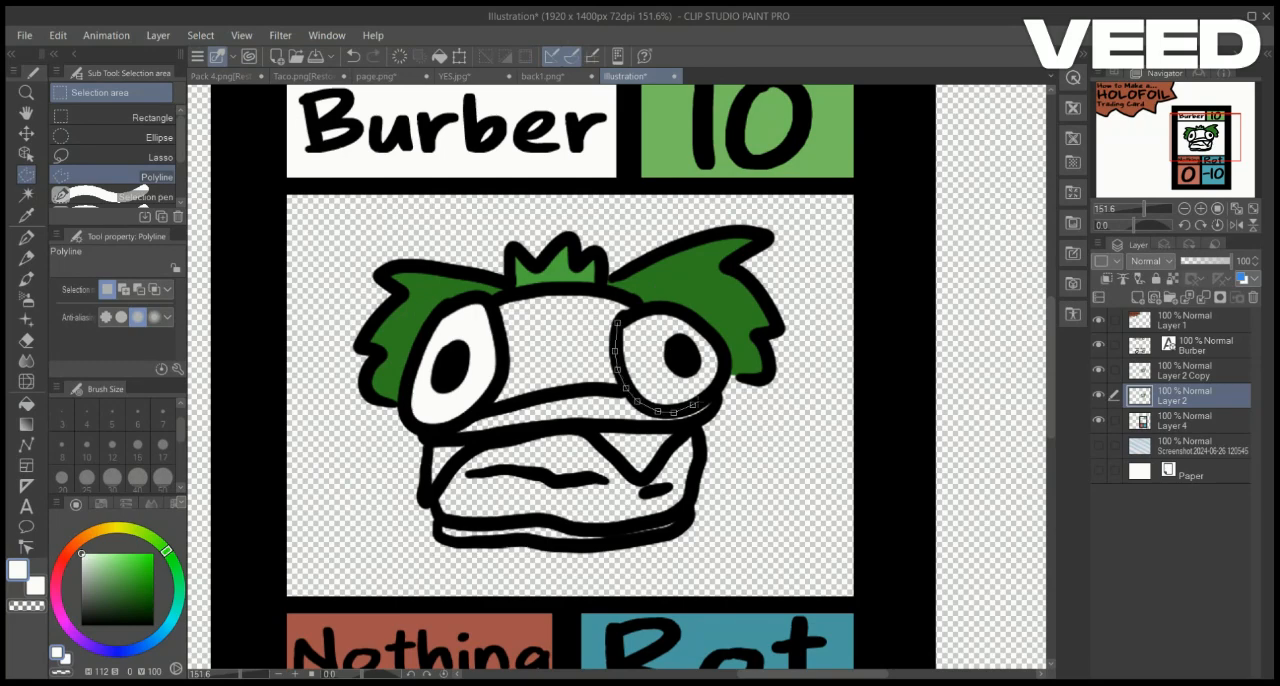
{"action": "left_click", "coordinate": [727, 360]}
{"action": "left_click", "coordinate": [701, 319]}
{"action": "left_click", "coordinate": [647, 306]}
{"action": "left_click", "coordinate": [618, 323]}
{"action": "key", "text": "ctrl+t"}
{"action": "key", "text": "Escape"}
{"action": "key", "text": "alt+Delete"}
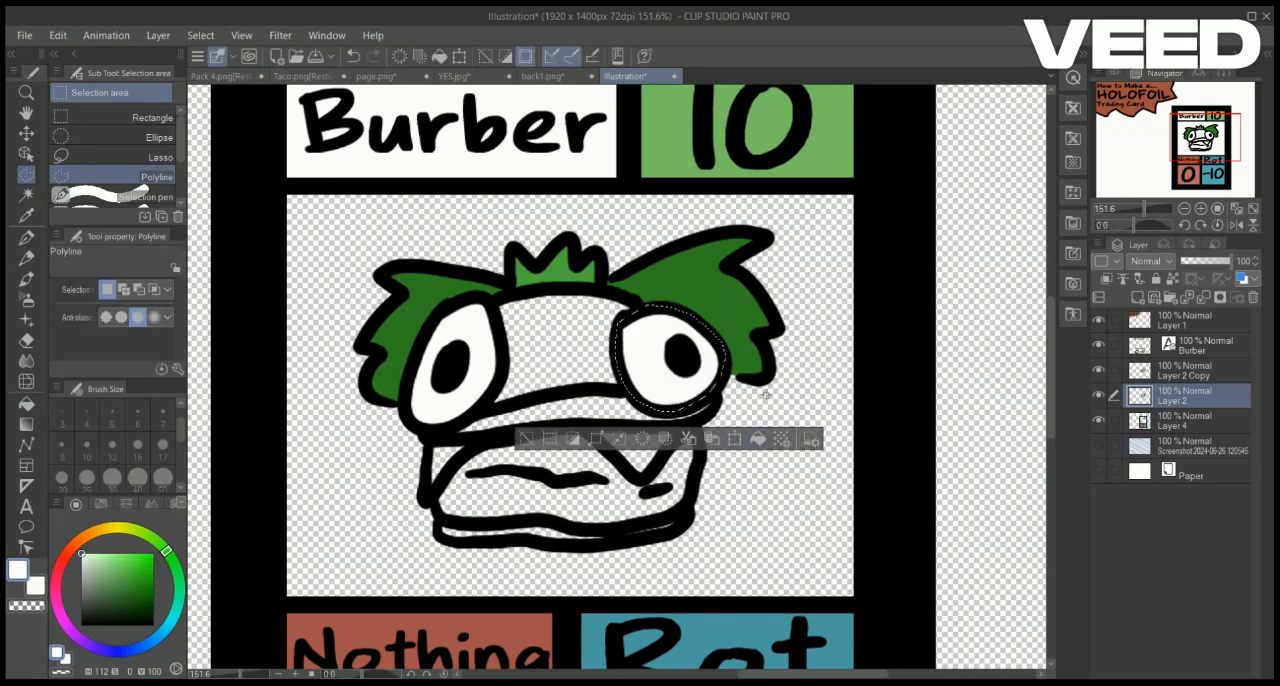
{"action": "key", "text": "ctrl+d"}
Trace the top bun between the creature's eyes and fill it with light tan
{"action": "left_click", "coordinate": [91, 533]}
{"action": "left_click", "coordinate": [122, 579]}
{"action": "left_click", "coordinate": [112, 576]}
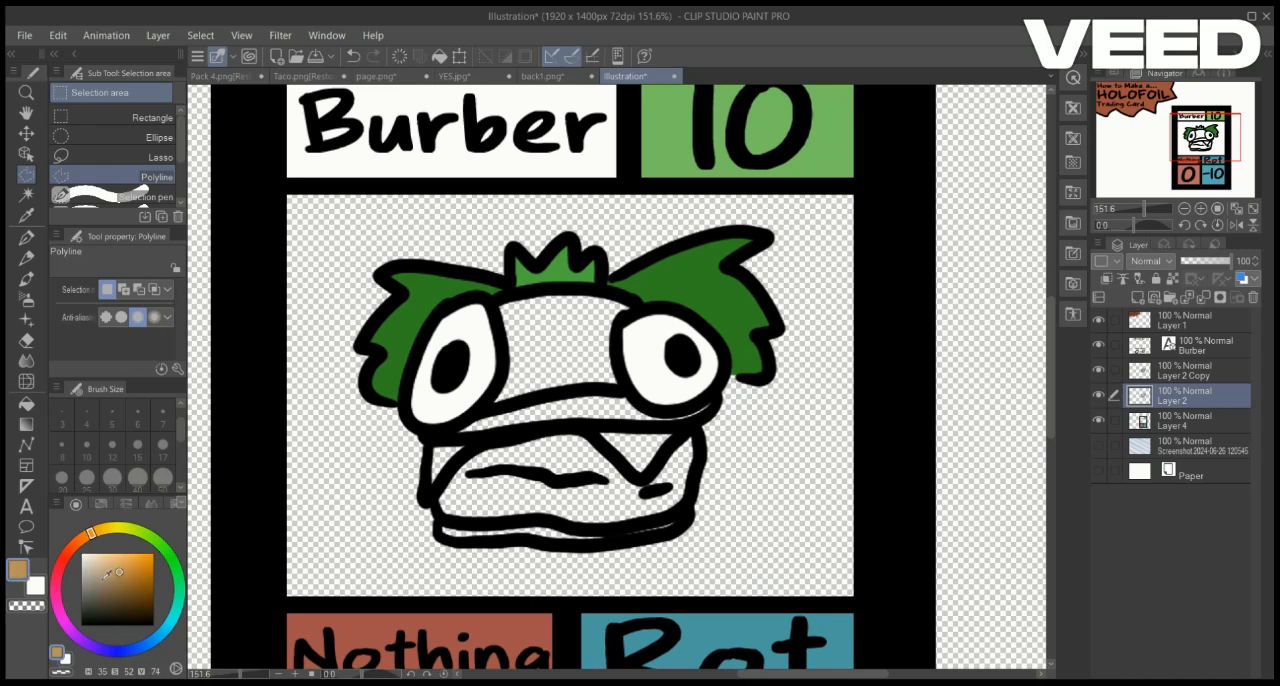
{"action": "left_click", "coordinate": [116, 577]}
{"action": "left_click", "coordinate": [498, 304]}
{"action": "left_click", "coordinate": [533, 289]}
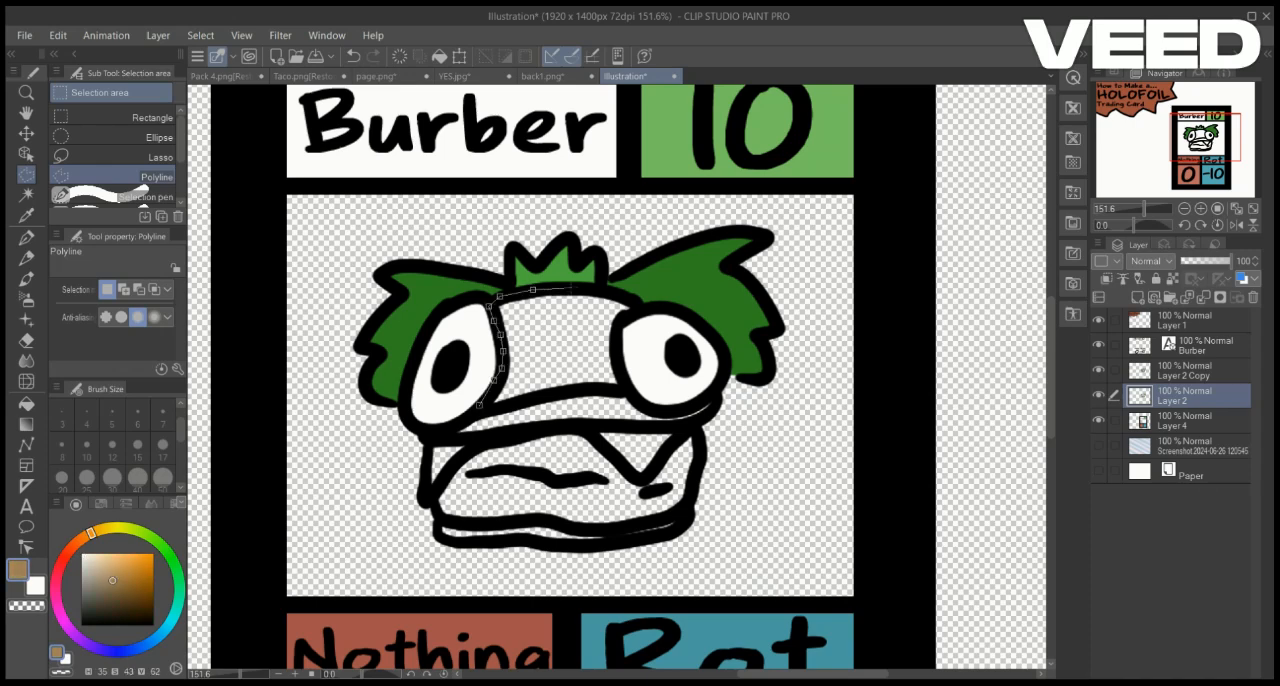
{"action": "left_click", "coordinate": [579, 285]}
{"action": "left_click", "coordinate": [638, 307]}
{"action": "left_click", "coordinate": [614, 345]}
{"action": "left_click", "coordinate": [619, 381]}
{"action": "left_click", "coordinate": [607, 390]}
{"action": "left_click", "coordinate": [570, 391]}
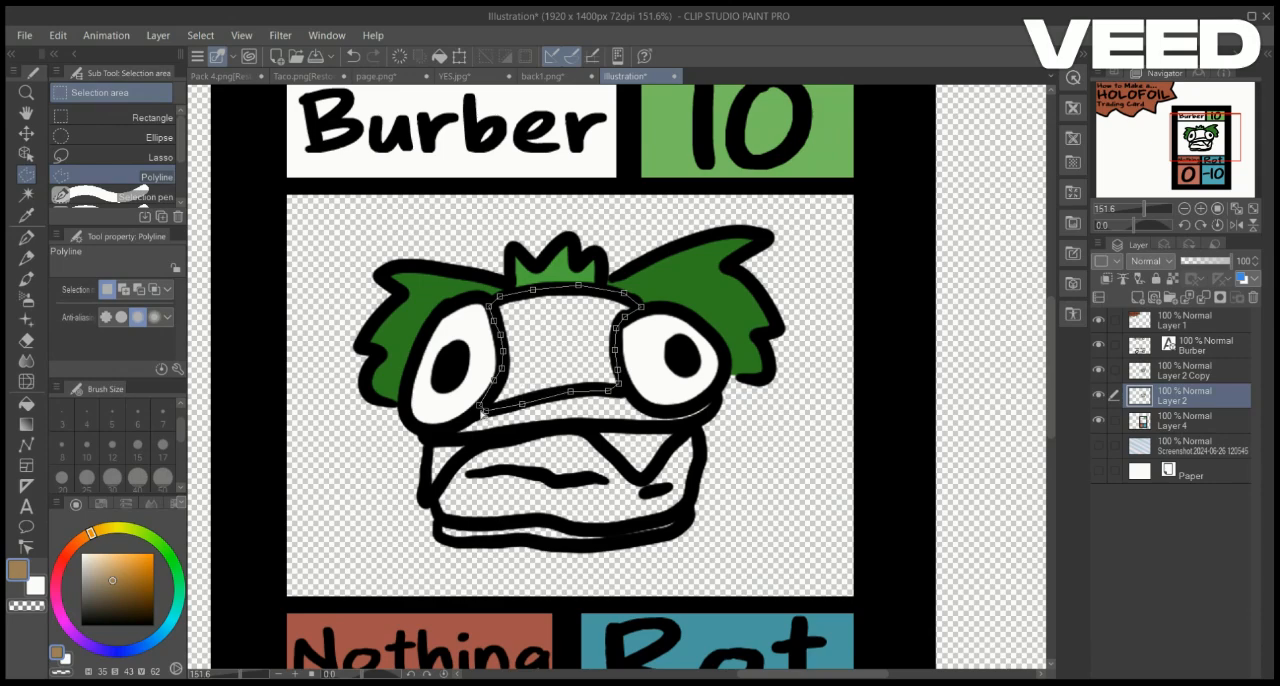
{"action": "left_click", "coordinate": [481, 406]}
{"action": "left_click", "coordinate": [647, 435]}
{"action": "left_click", "coordinate": [110, 574]}
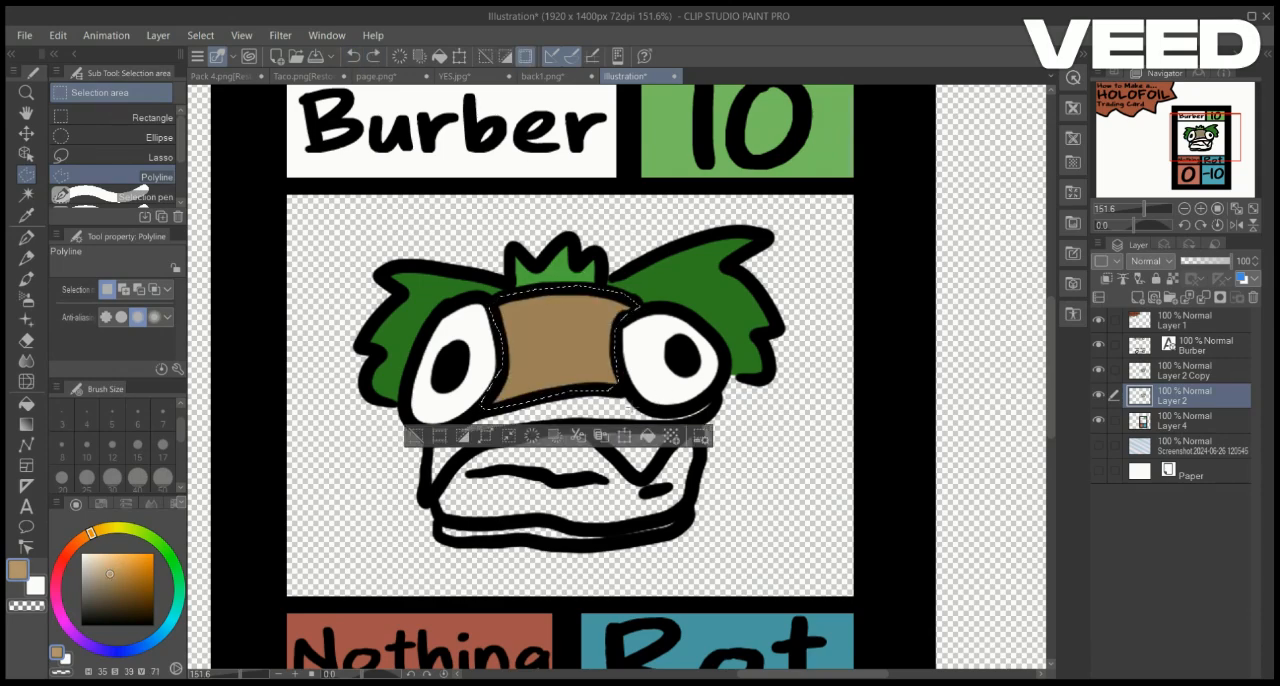
{"action": "left_click", "coordinate": [647, 435]}
Trace the thin bottom bun, fill it with the same light tan, and clear the selection
{"action": "left_click", "coordinate": [441, 520]}
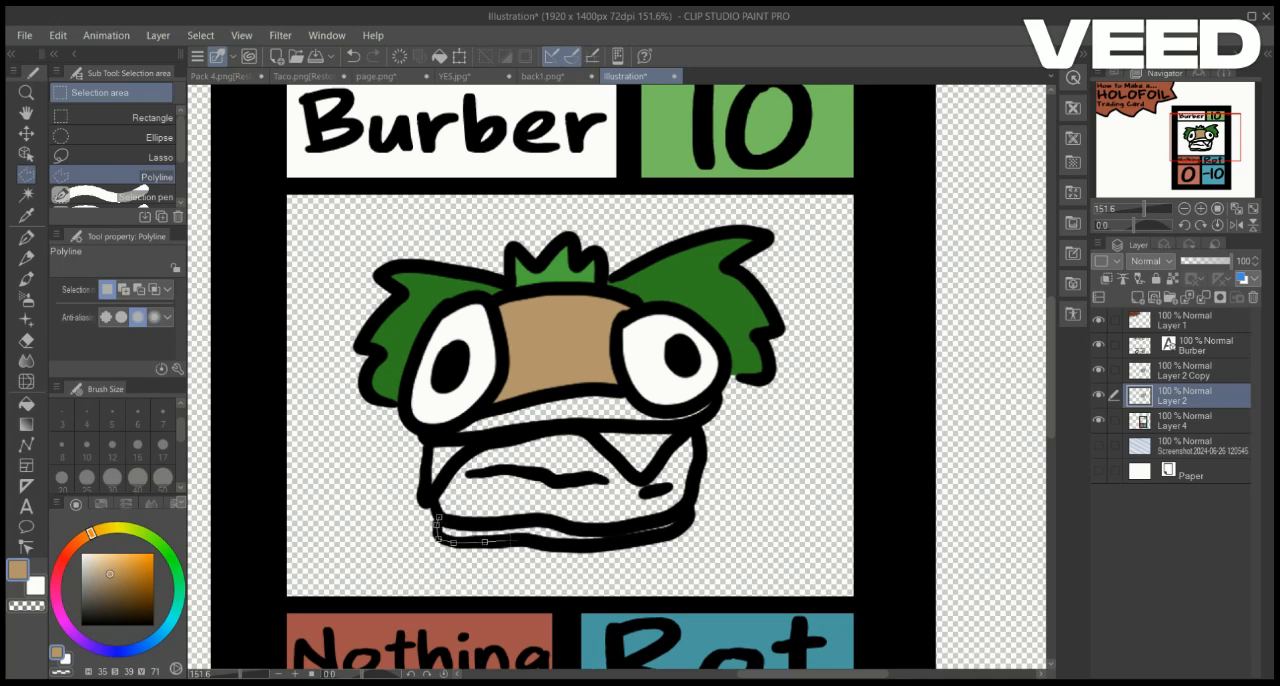
{"action": "left_click", "coordinate": [593, 546]}
{"action": "left_click", "coordinate": [626, 540]}
{"action": "left_click", "coordinate": [654, 532]}
{"action": "left_click", "coordinate": [686, 513]}
{"action": "left_click", "coordinate": [640, 524]}
{"action": "left_click", "coordinate": [613, 527]}
{"action": "left_click", "coordinate": [586, 530]}
{"action": "left_click", "coordinate": [556, 522]}
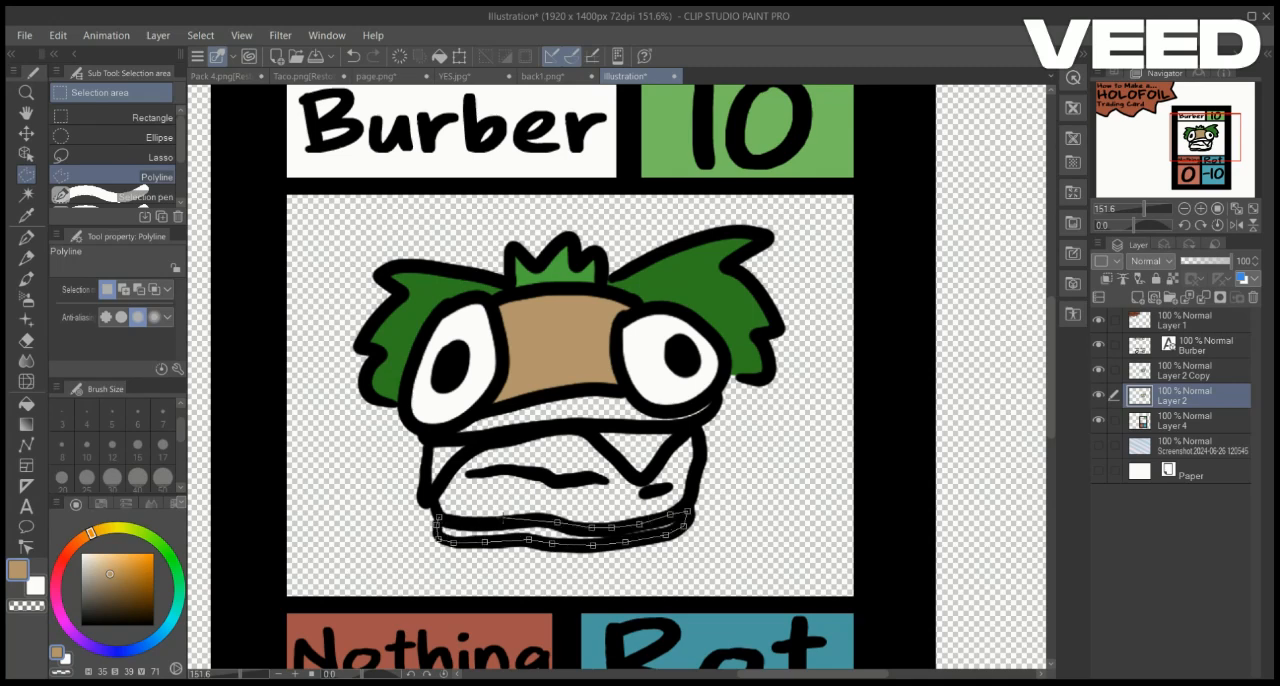
{"action": "left_click", "coordinate": [439, 518]}
{"action": "left_click", "coordinate": [648, 571]}
{"action": "key", "text": "ctrl+d"}
Trace the burger patty above the bottom bun, fill it with dark brown, and clear the selection
{"action": "left_click", "coordinate": [120, 603]}
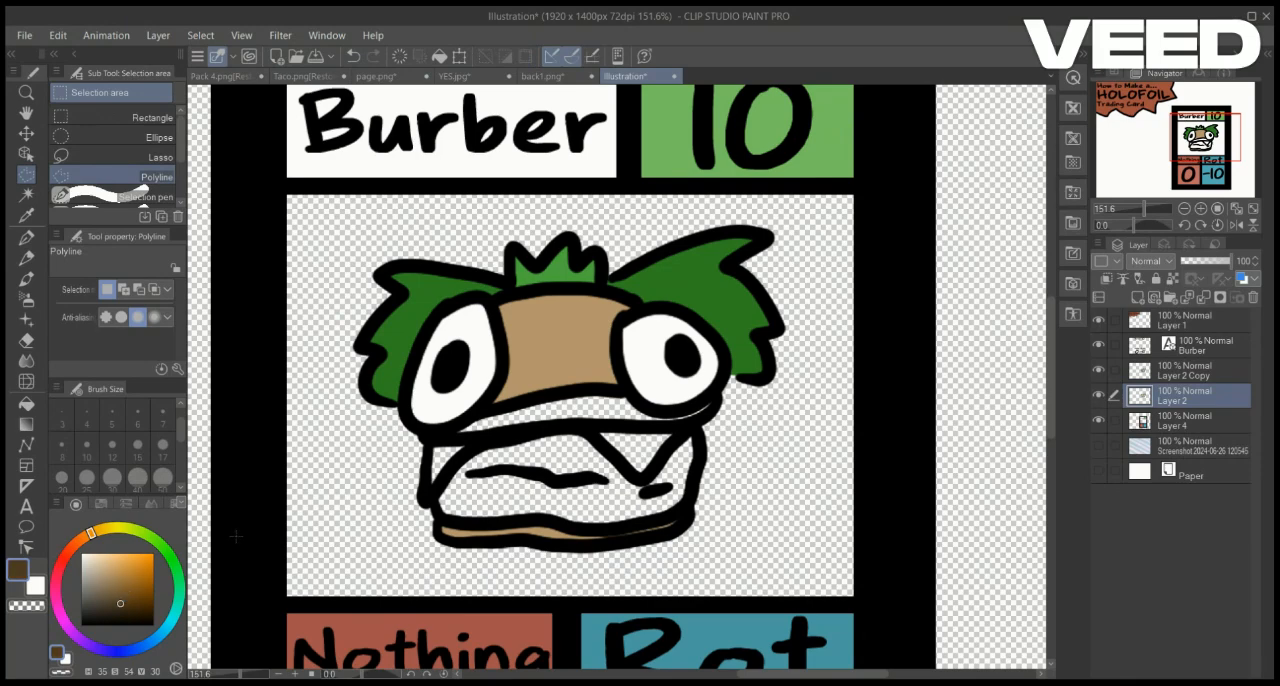
{"action": "left_click", "coordinate": [441, 516]}
{"action": "left_click", "coordinate": [471, 523]}
{"action": "left_click", "coordinate": [501, 521]}
{"action": "left_click", "coordinate": [598, 533]}
{"action": "left_click", "coordinate": [654, 525]}
{"action": "left_click", "coordinate": [689, 502]}
{"action": "left_click", "coordinate": [700, 430]}
{"action": "left_click", "coordinate": [560, 430]}
{"action": "left_click", "coordinate": [467, 448]}
{"action": "left_click", "coordinate": [433, 494]}
{"action": "left_click", "coordinate": [654, 558]}
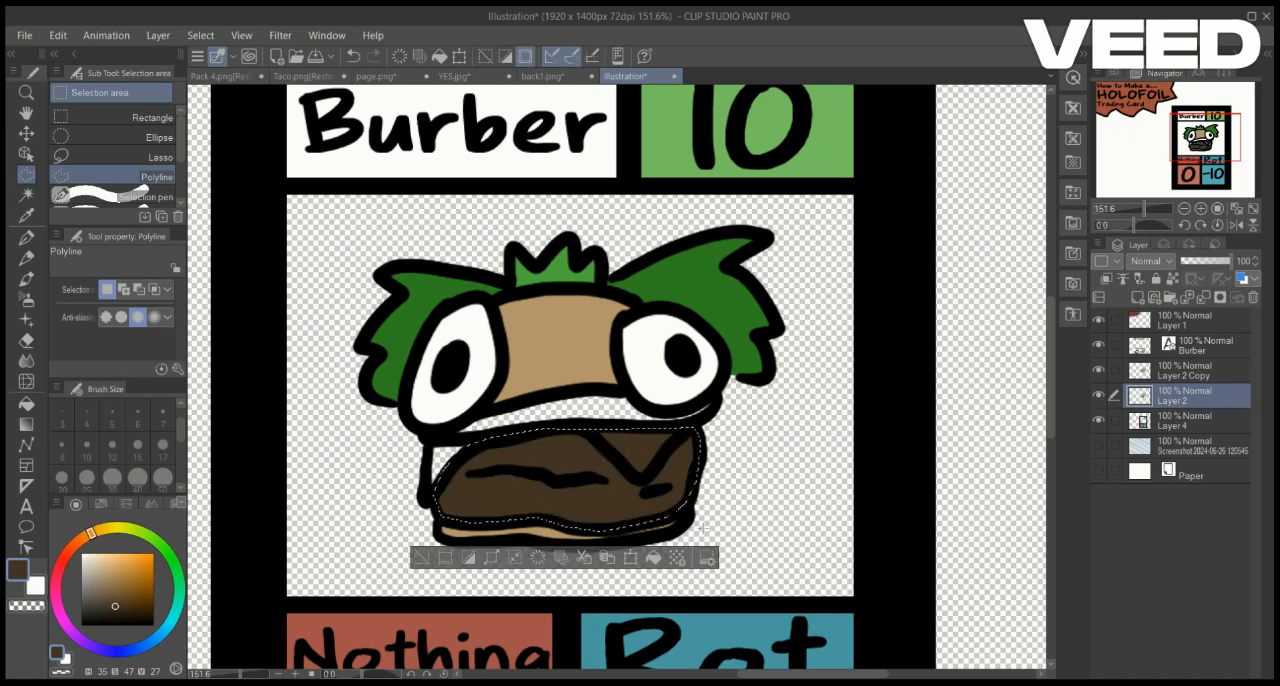
{"action": "key", "text": "ctrl+d"}
Fill the small cheese corner at the left edge of the patty with mustard yellow
{"action": "left_click", "coordinate": [123, 572]}
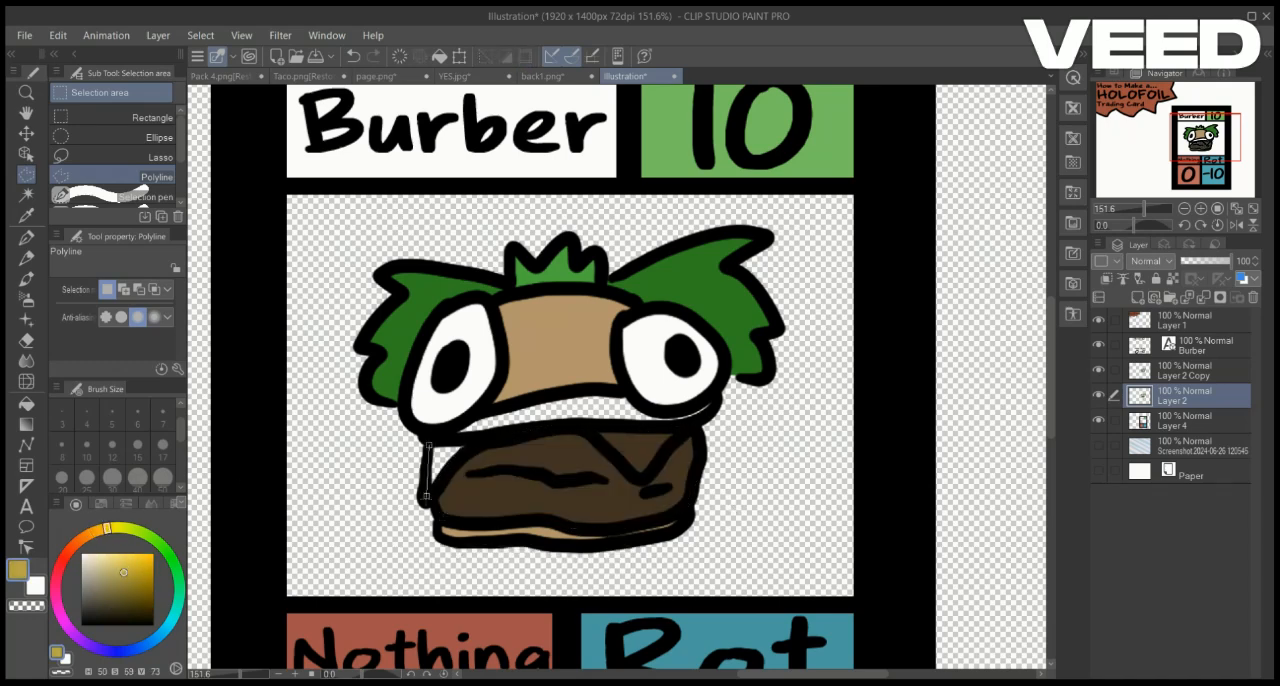
{"action": "left_click", "coordinate": [477, 441]}
{"action": "left_click", "coordinate": [429, 445]}
{"action": "left_click", "coordinate": [539, 521]}
{"action": "key", "text": "ctrl+d"}
Fill the cheese triangle hanging over the right part of the patty with mustard yellow
{"action": "left_click", "coordinate": [640, 481]}
{"action": "left_click", "coordinate": [690, 428]}
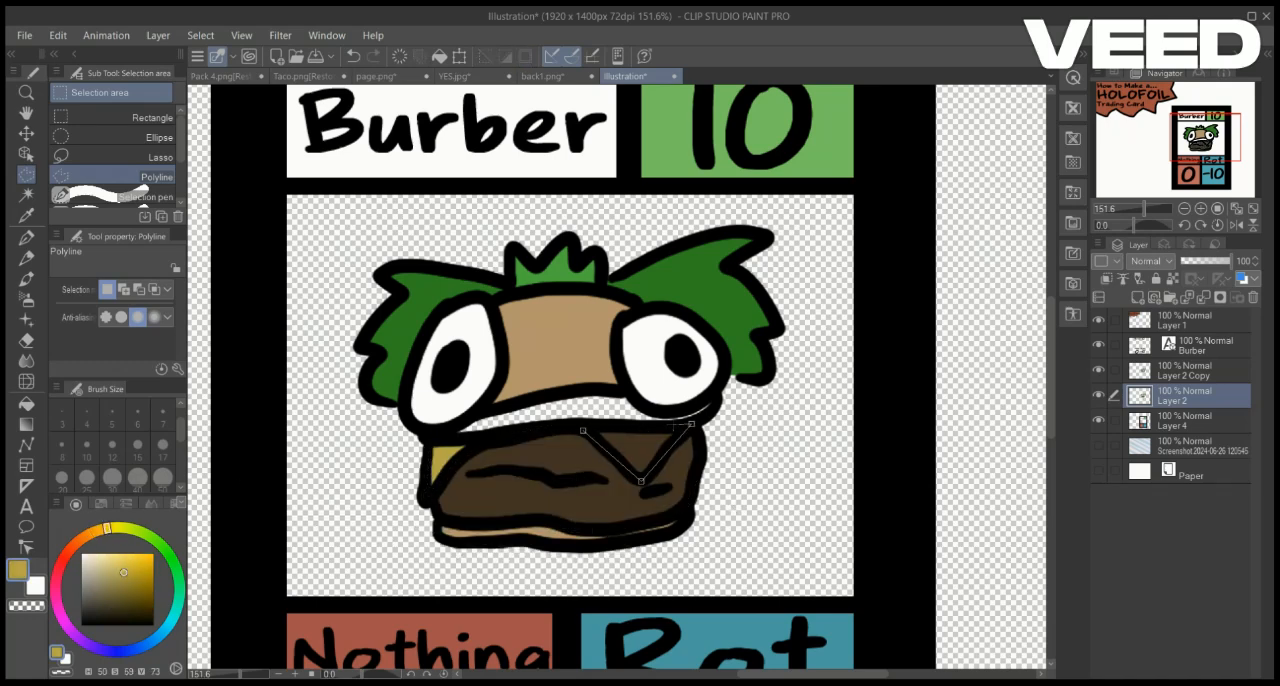
{"action": "left_click", "coordinate": [584, 430]}
{"action": "left_click", "coordinate": [723, 508]}
{"action": "key", "text": "ctrl+d"}
Trace the band beneath the eyes and top bun, fill it with muted red, and clear the selection
{"action": "left_click", "coordinate": [65, 555]}
{"action": "left_click", "coordinate": [115, 579]}
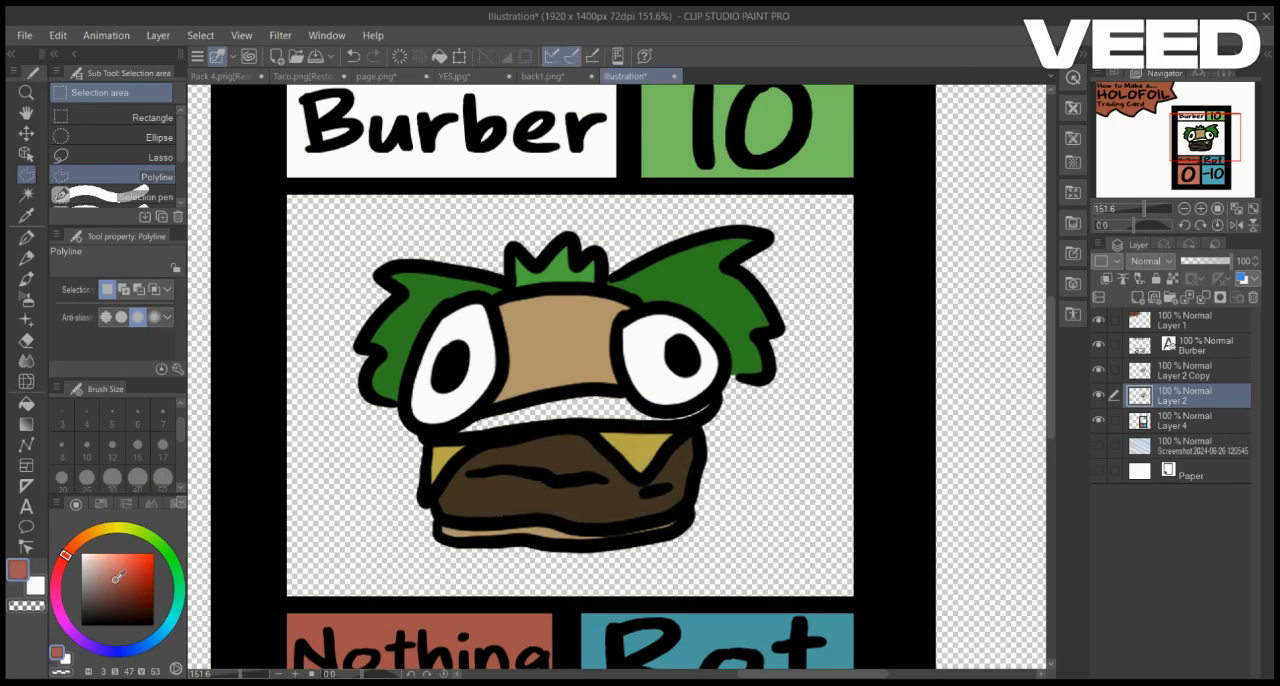
{"action": "left_click", "coordinate": [513, 405]}
{"action": "left_click", "coordinate": [586, 388]}
{"action": "left_click", "coordinate": [628, 393]}
{"action": "left_click", "coordinate": [720, 409]}
{"action": "left_click", "coordinate": [686, 427]}
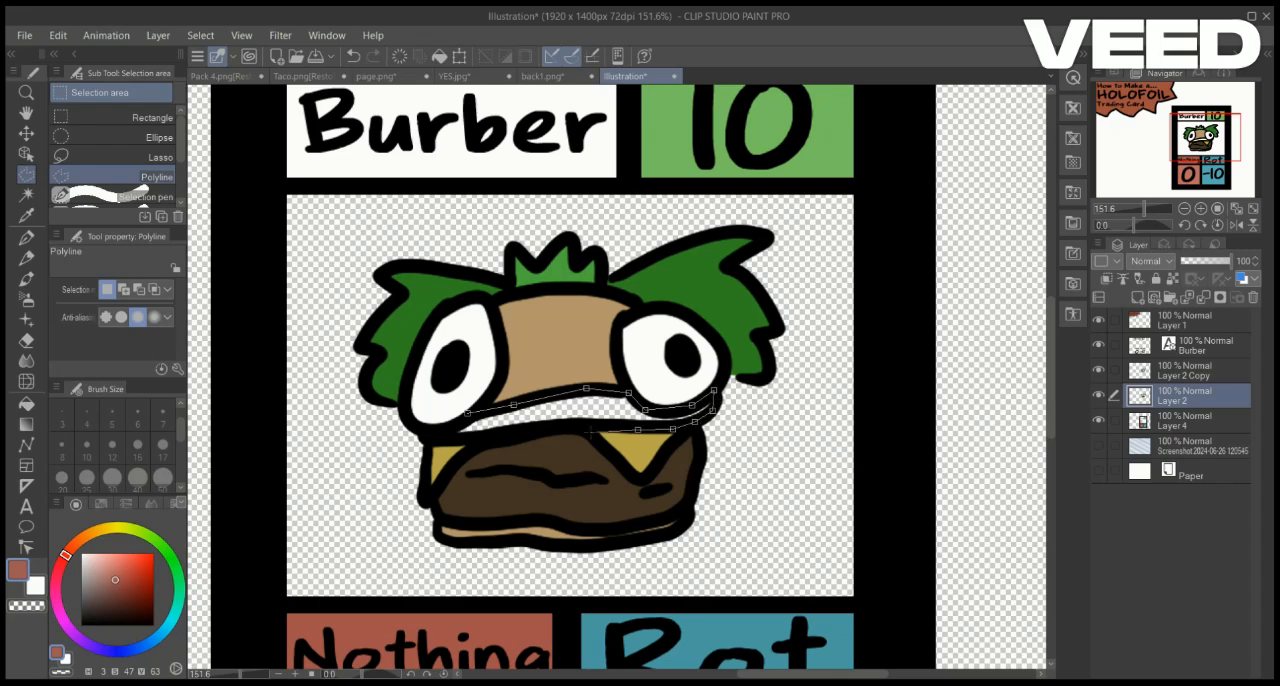
{"action": "left_click", "coordinate": [626, 428]}
{"action": "left_click", "coordinate": [552, 432]}
{"action": "left_click", "coordinate": [472, 442]}
{"action": "left_click", "coordinate": [467, 413]}
{"action": "left_click", "coordinate": [667, 462]}
{"action": "key", "text": "ctrl+d"}
Create a new layer between the creature colour layer and the merged card layer
{"action": "mouse_move", "coordinate": [590, 520]}
{"action": "left_mouse_down"}
{"action": "mouse_move", "coordinate": [630, 451]}
{"action": "mouse_move", "coordinate": [614, 379]}
{"action": "mouse_move", "coordinate": [605, 512]}
{"action": "left_mouse_up"}
{"action": "scroll", "coordinate": [615, 379], "scroll_direction": "up", "scroll_amount": 3}
{"action": "scroll", "coordinate": [616, 376], "scroll_direction": "down", "scroll_amount": 4}
{"action": "left_click", "coordinate": [1185, 421]}
{"action": "left_click_drag", "start_coordinate": [1198, 150], "coordinate": [1196, 153]}
{"action": "left_click", "coordinate": [1137, 298]}
Fill a rectangle covering the creature's picture window with muted blue on the new layer
{"action": "left_click", "coordinate": [85, 115]}
{"action": "left_click", "coordinate": [26, 215]}
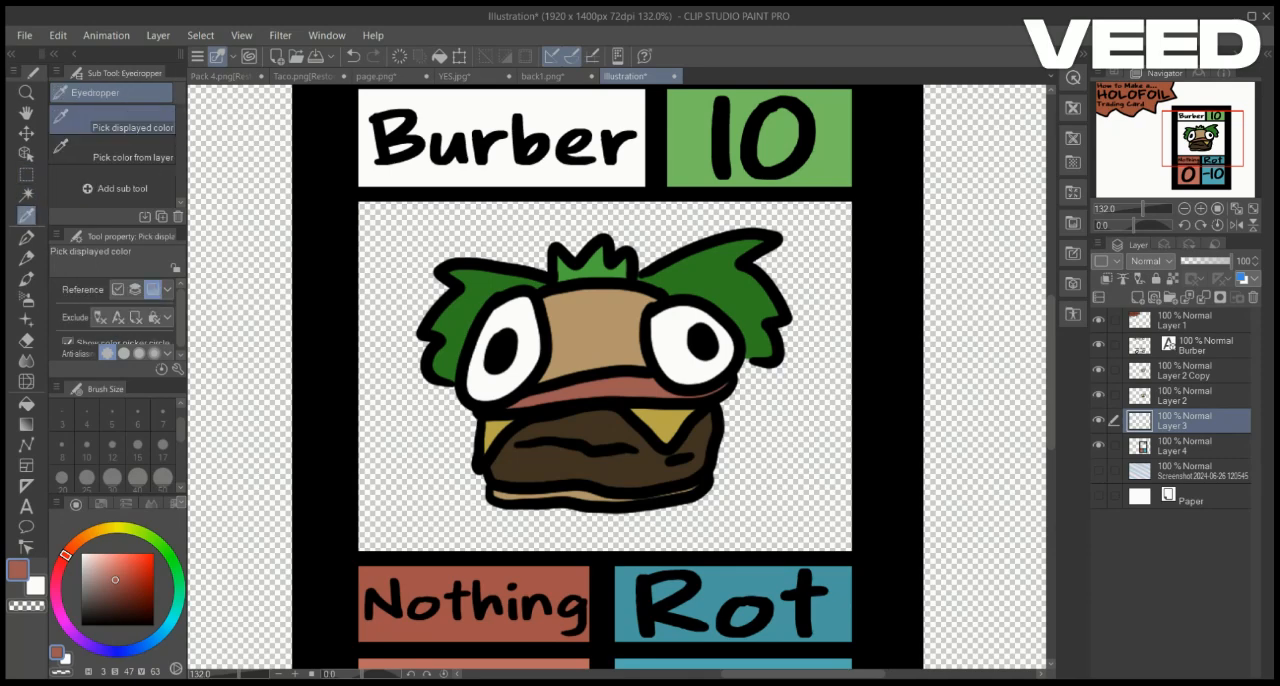
{"action": "left_click", "coordinate": [596, 336]}
{"action": "left_click", "coordinate": [137, 649]}
{"action": "left_click", "coordinate": [27, 175]}
{"action": "left_click_drag", "start_coordinate": [336, 168], "coordinate": [878, 606]}
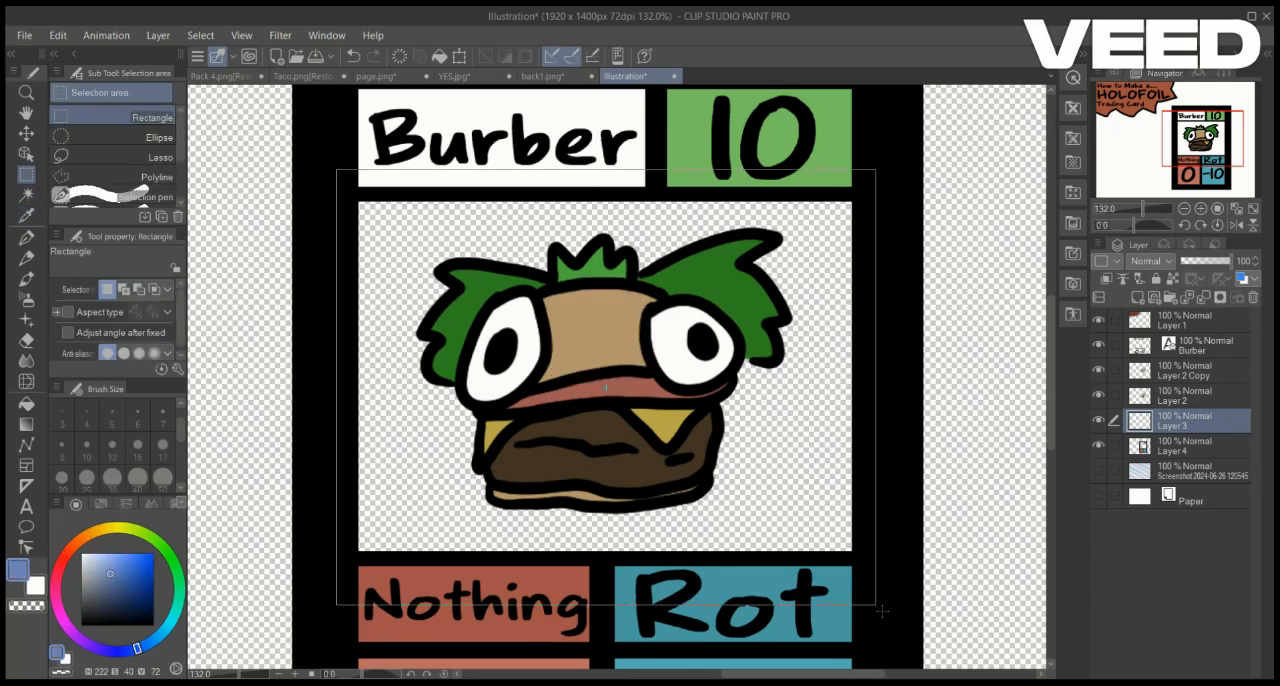
{"action": "left_click", "coordinate": [700, 629]}
{"action": "key", "text": "ctrl+d"}
Move the blue backdrop layer beneath the card layer and set its opacity to 75%
{"action": "left_click_drag", "start_coordinate": [1185, 421], "coordinate": [1185, 454]}
{"action": "left_click_drag", "start_coordinate": [1143, 208], "coordinate": [1142, 208]}
{"action": "left_click_drag", "start_coordinate": [1218, 261], "coordinate": [1215, 262]}
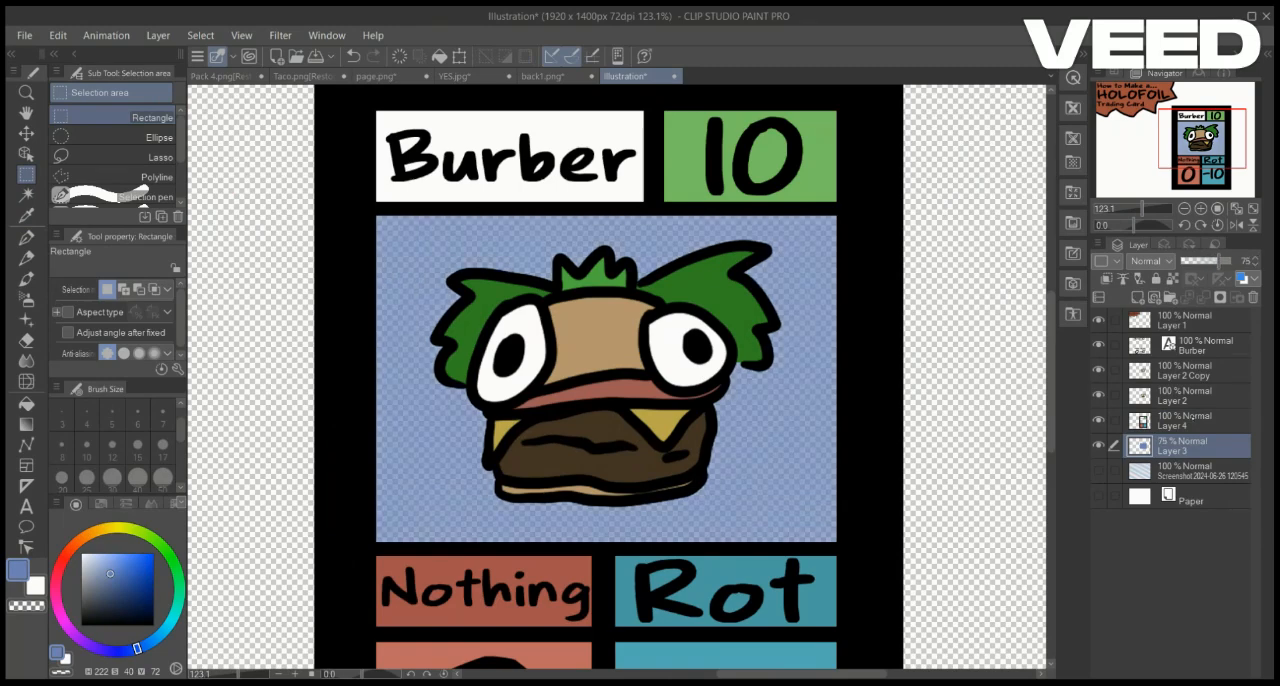
Set the creature colour layer's opacity to 80%
{"action": "left_click", "coordinate": [1190, 397]}
{"action": "left_click_drag", "start_coordinate": [1214, 261], "coordinate": [1262, 262]}
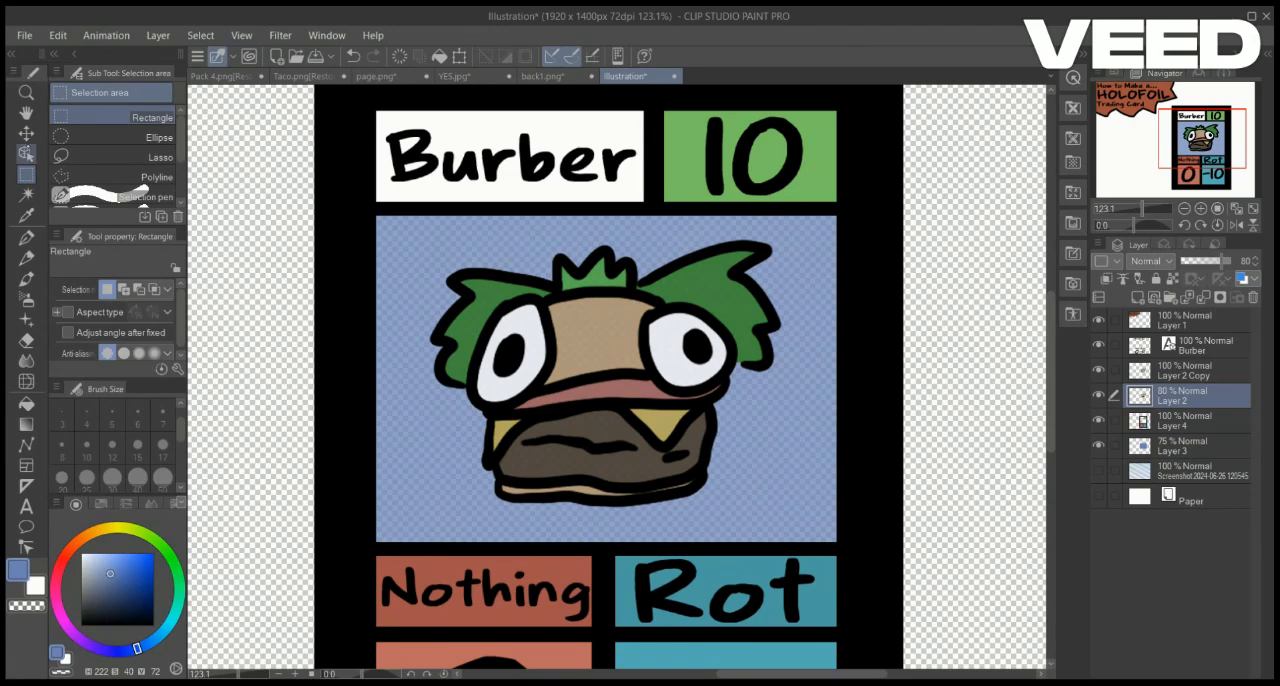
{"action": "left_click", "coordinate": [120, 176]}
{"action": "left_click", "coordinate": [120, 157]}
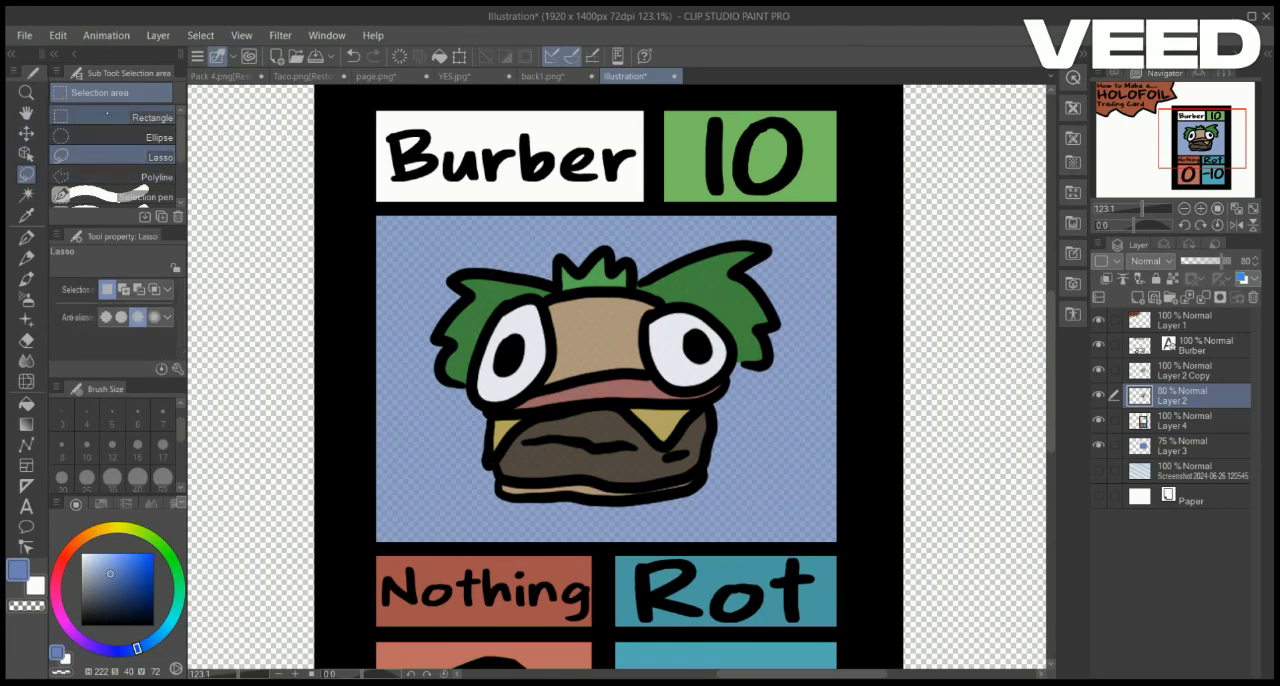
Auto-select the creature's silhouette, delete the blue behind it from the backdrop layer, and clear the selection
{"action": "scroll", "coordinate": [120, 150], "scroll_direction": "down", "scroll_amount": 1}
{"action": "left_click", "coordinate": [25, 193]}
{"action": "left_click", "coordinate": [611, 550]}
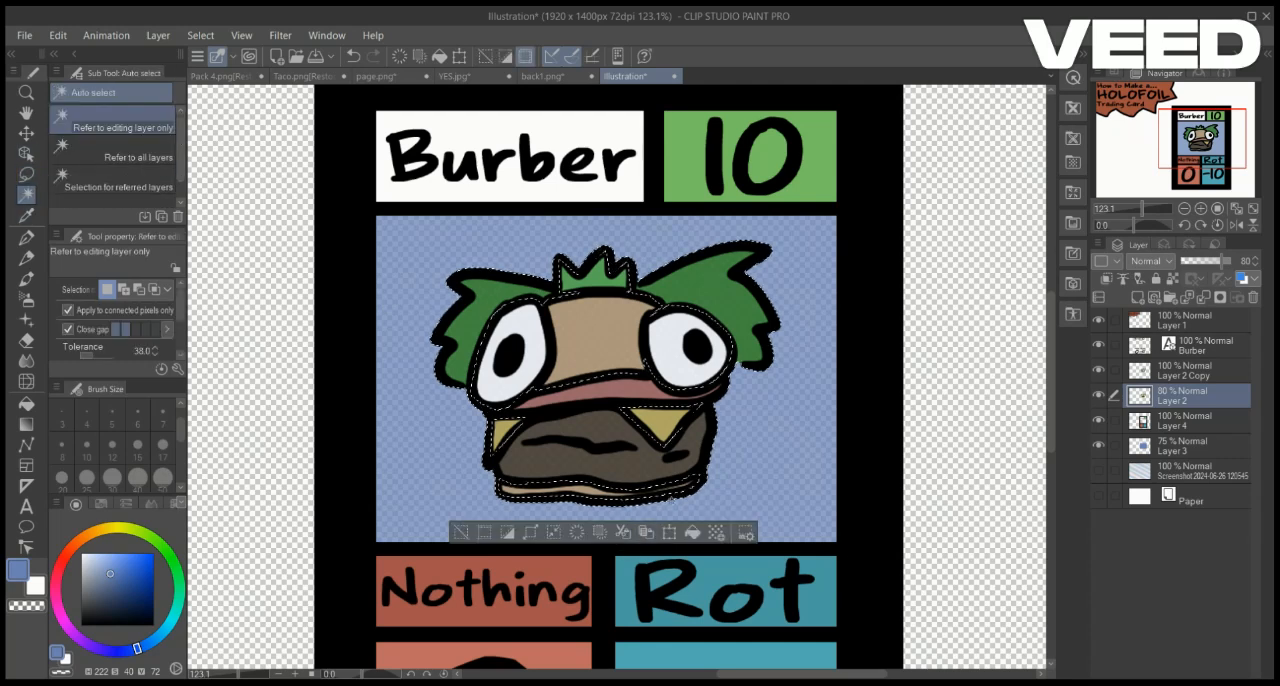
{"action": "left_click", "coordinate": [1190, 446]}
{"action": "left_click", "coordinate": [1190, 470]}
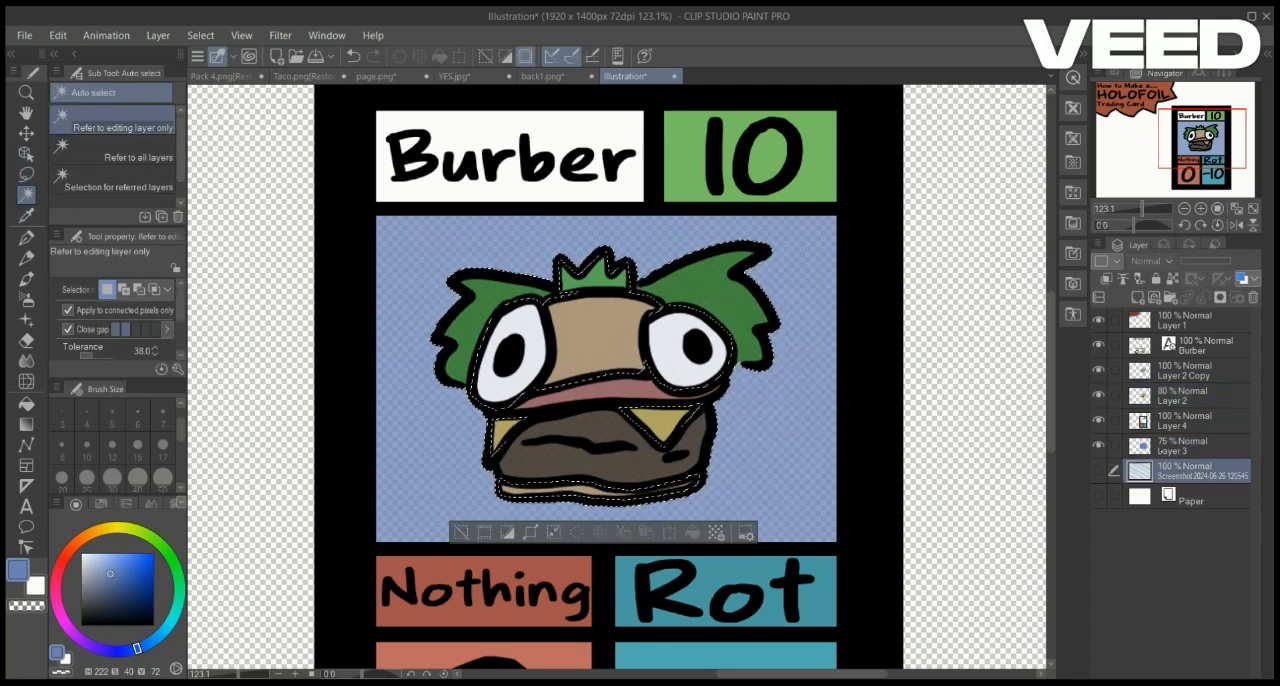
{"action": "left_click", "coordinate": [1190, 447]}
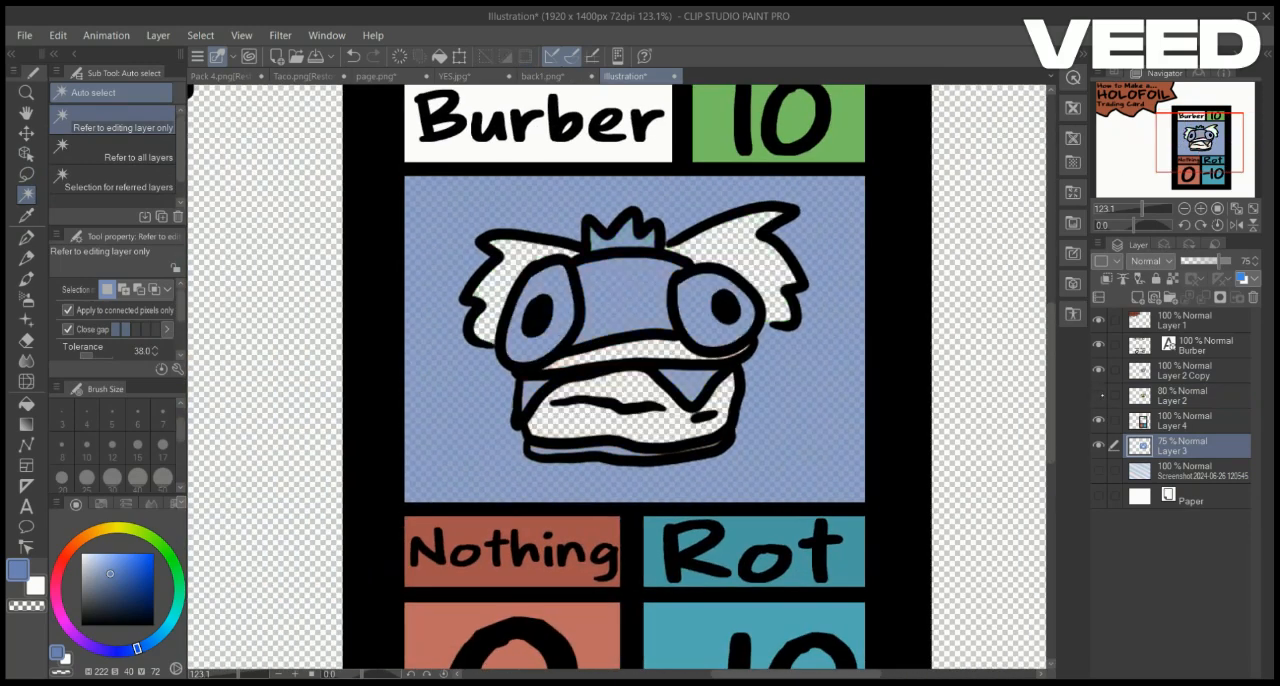
{"action": "left_click", "coordinate": [1099, 395]}
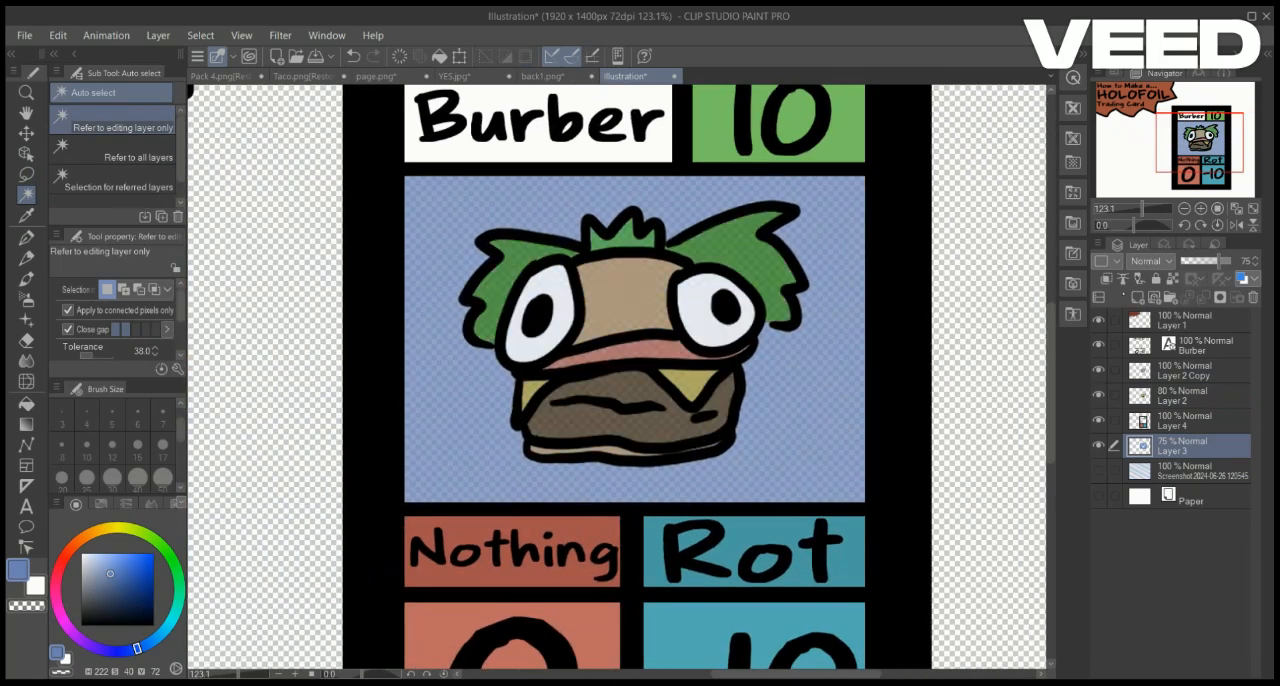
{"action": "scroll", "coordinate": [617, 377], "scroll_direction": "down", "scroll_amount": 5}
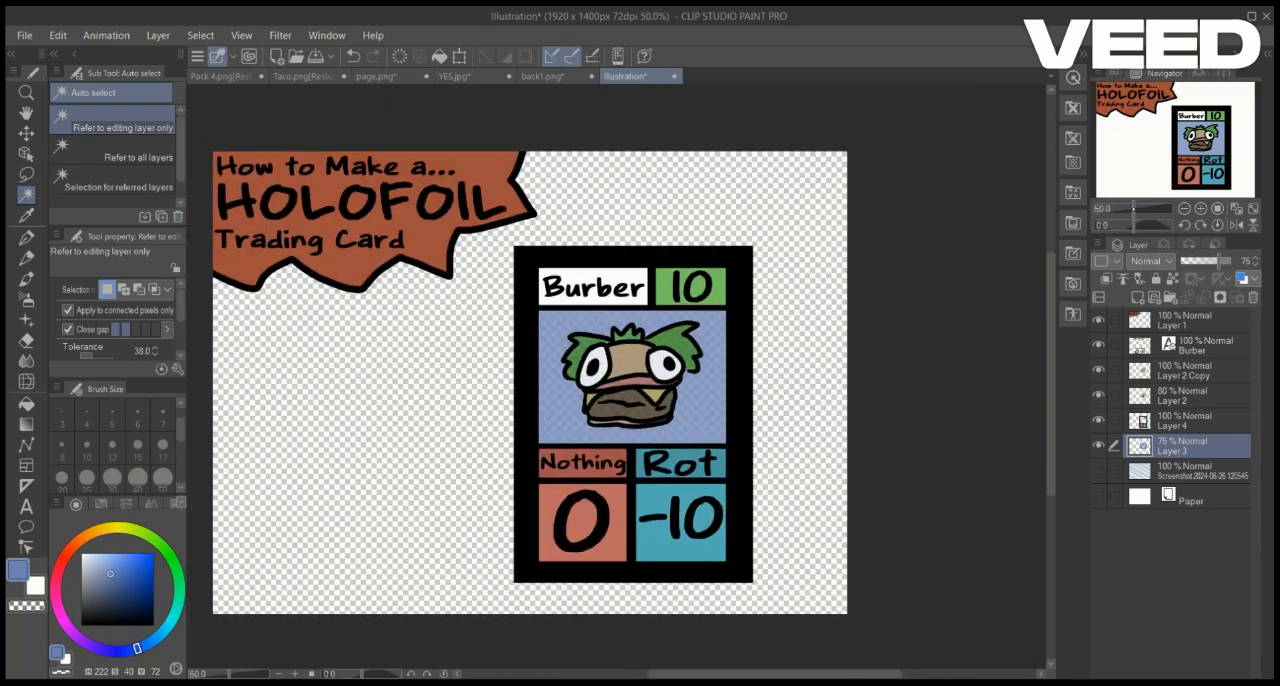
Show the foil screenshot layer at the bottom of the artwork
{"action": "left_click", "coordinate": [1099, 470]}
{"action": "left_click", "coordinate": [1190, 470]}
{"action": "left_click", "coordinate": [26, 174]}
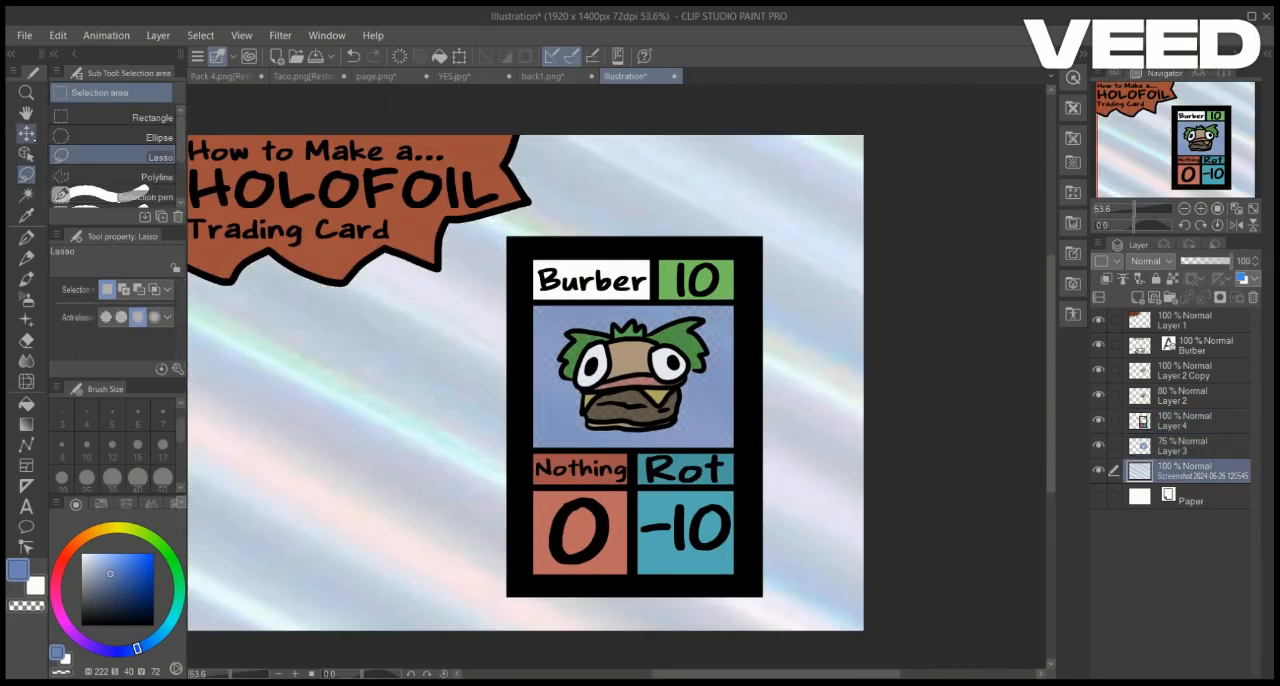
Duplicate the card layer and fill the canvas around the card with white on the copy
{"action": "left_click", "coordinate": [507, 235], "text": "ctrl"}
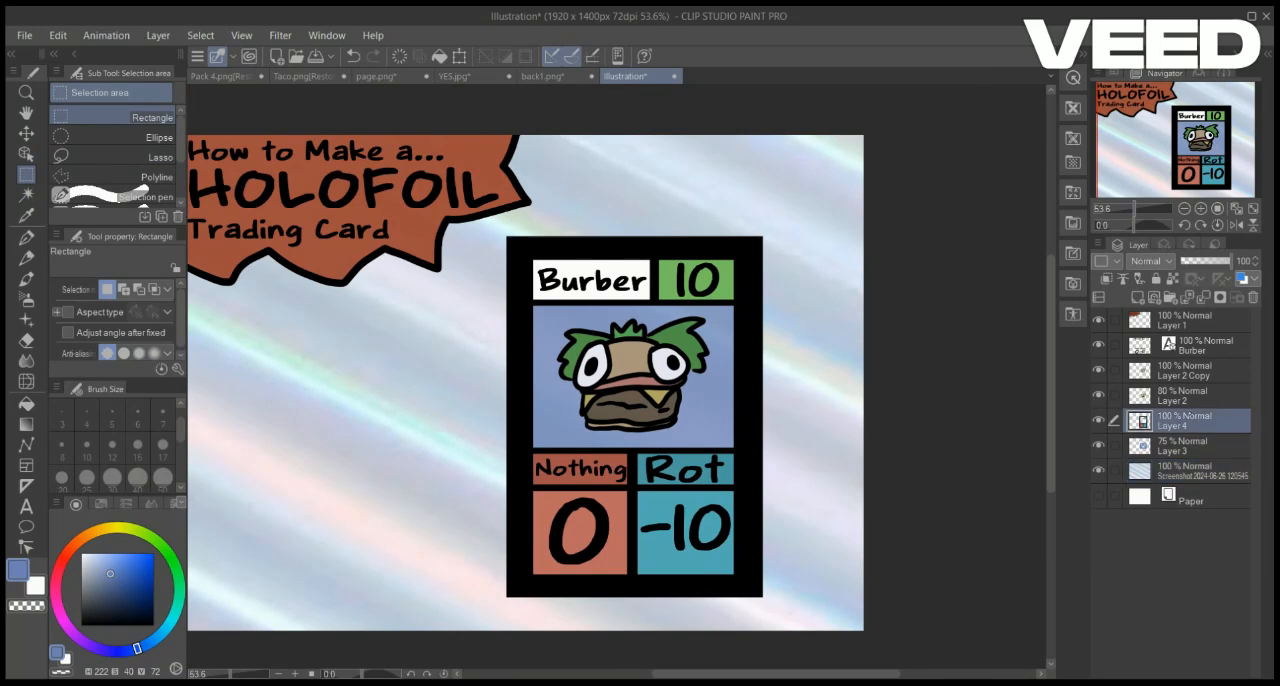
{"action": "key", "text": "ctrl+c"}
{"action": "key", "text": "ctrl+v"}
{"action": "key", "text": "g"}
{"action": "key", "text": "x"}
{"action": "left_click", "coordinate": [394, 453]}
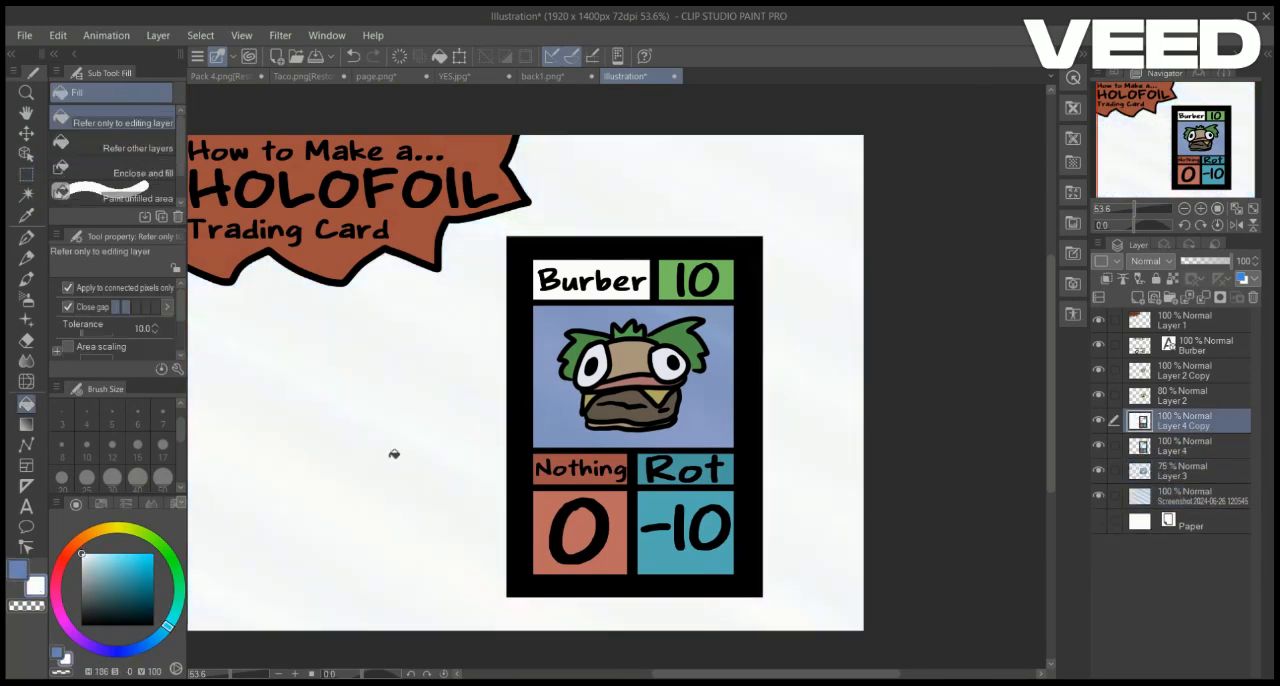
Move the card copy directly above the foil layer, merge the two, and undo the merge
{"action": "left_click_drag", "start_coordinate": [1185, 421], "coordinate": [1185, 494]}
{"action": "left_click", "coordinate": [1204, 297]}
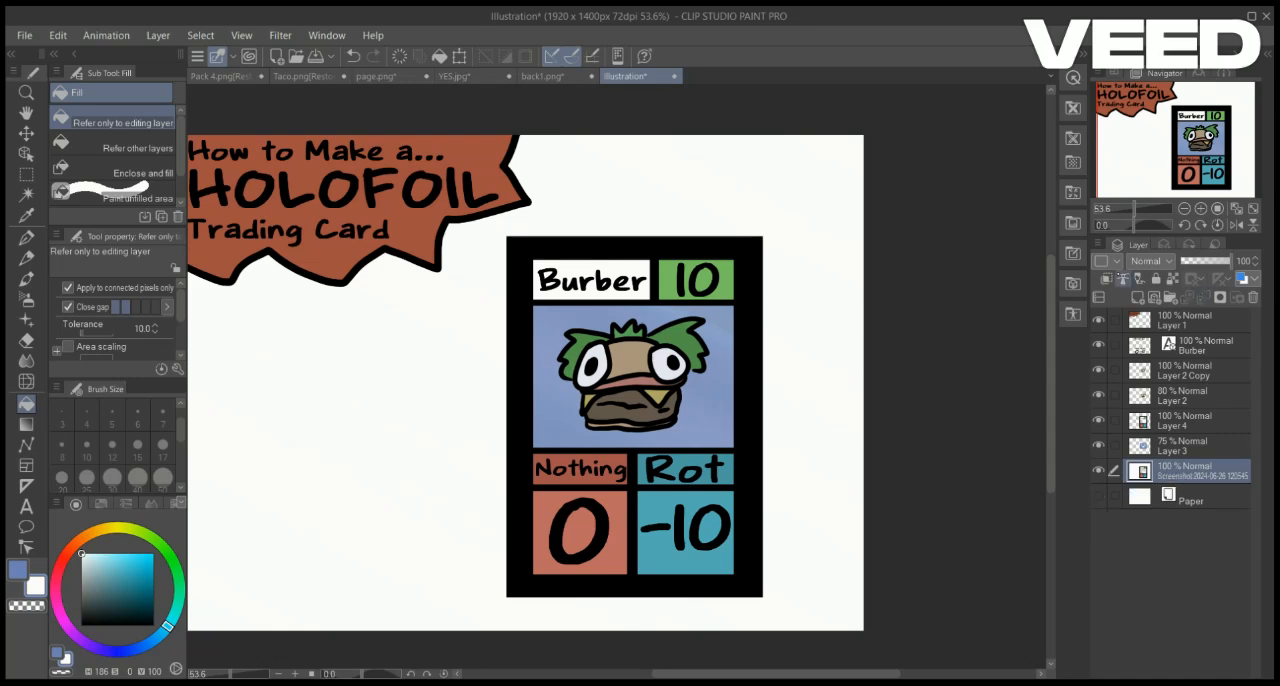
{"action": "key", "text": "ctrl+z"}
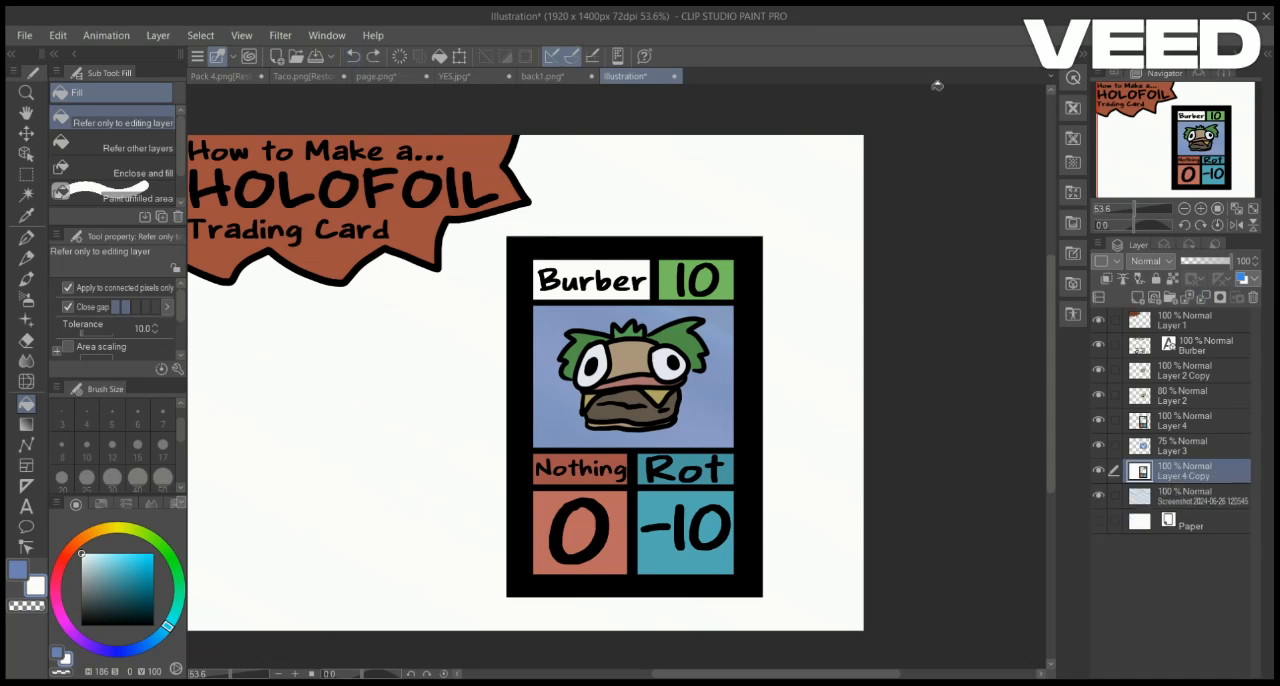
Hide the original card layer and fill the copy's black frame and every coloured panel with transparency, keeping the surrounding white
{"action": "left_click", "coordinate": [27, 174]}
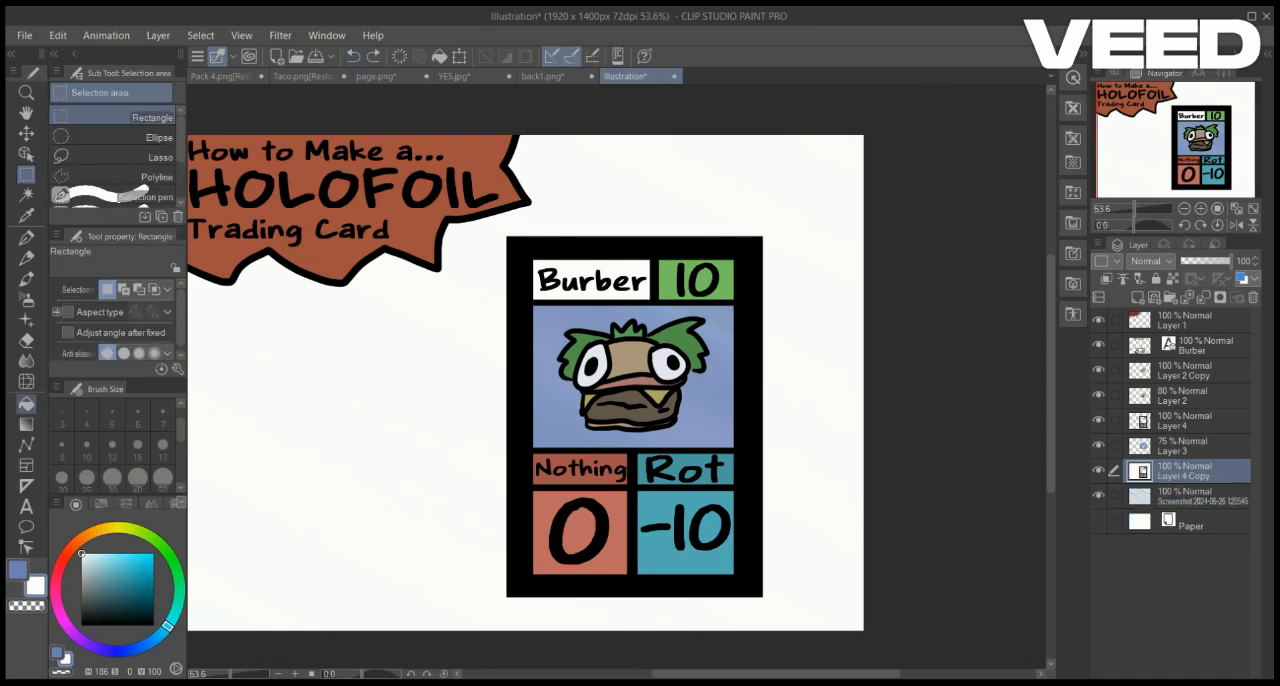
{"action": "left_click", "coordinate": [27, 404]}
{"action": "left_click", "coordinate": [27, 606]}
{"action": "left_click", "coordinate": [536, 257]}
{"action": "left_click", "coordinate": [750, 290]}
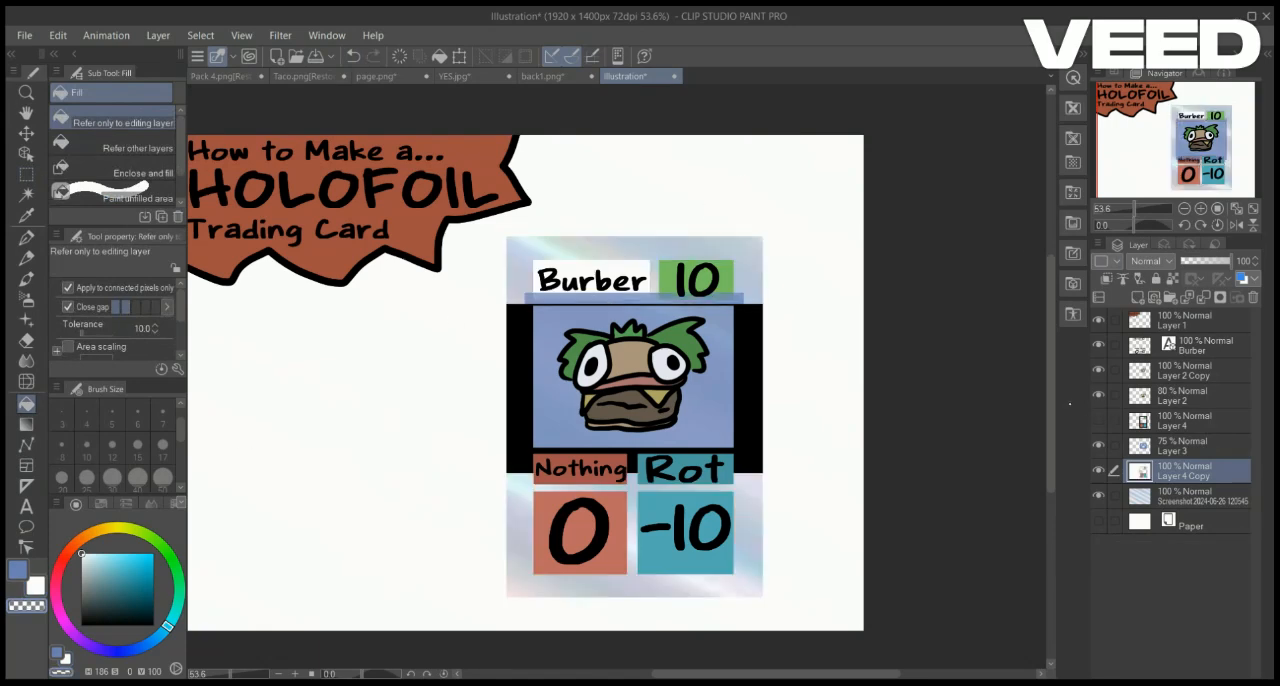
{"action": "left_click", "coordinate": [708, 282]}
{"action": "left_click", "coordinate": [647, 273]}
{"action": "left_click", "coordinate": [690, 474]}
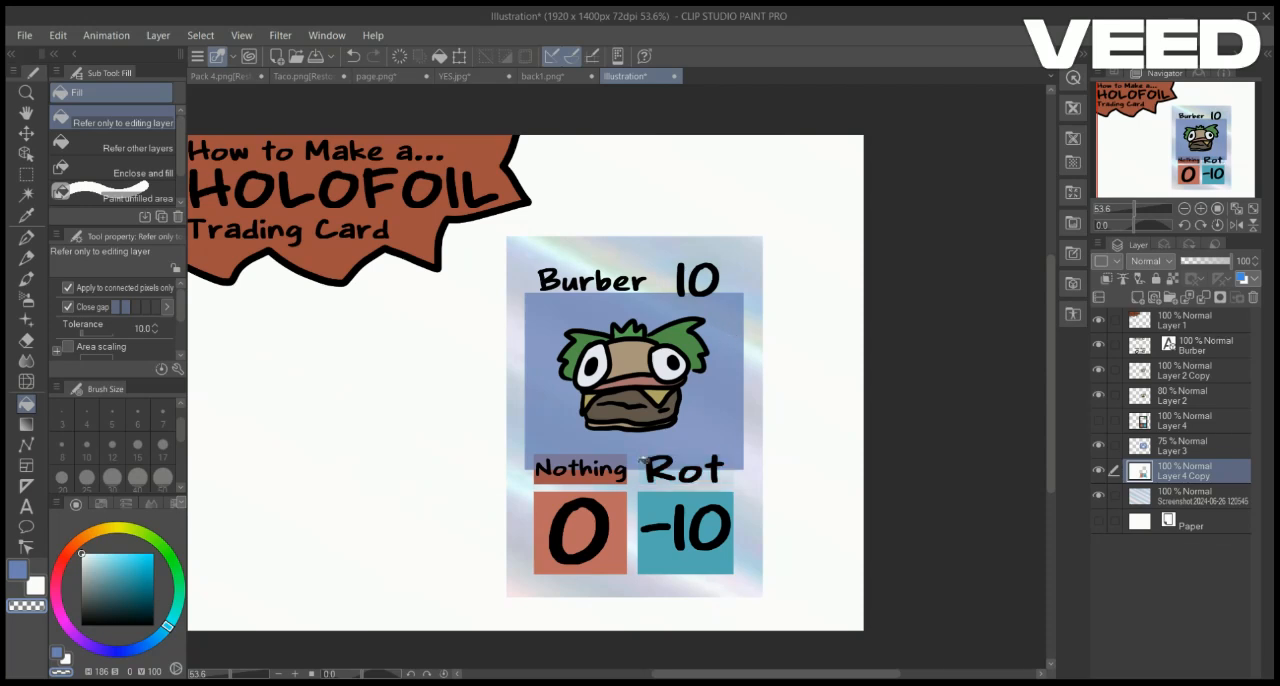
{"action": "left_click", "coordinate": [620, 470]}
{"action": "left_click", "coordinate": [702, 514]}
{"action": "left_click", "coordinate": [604, 516]}
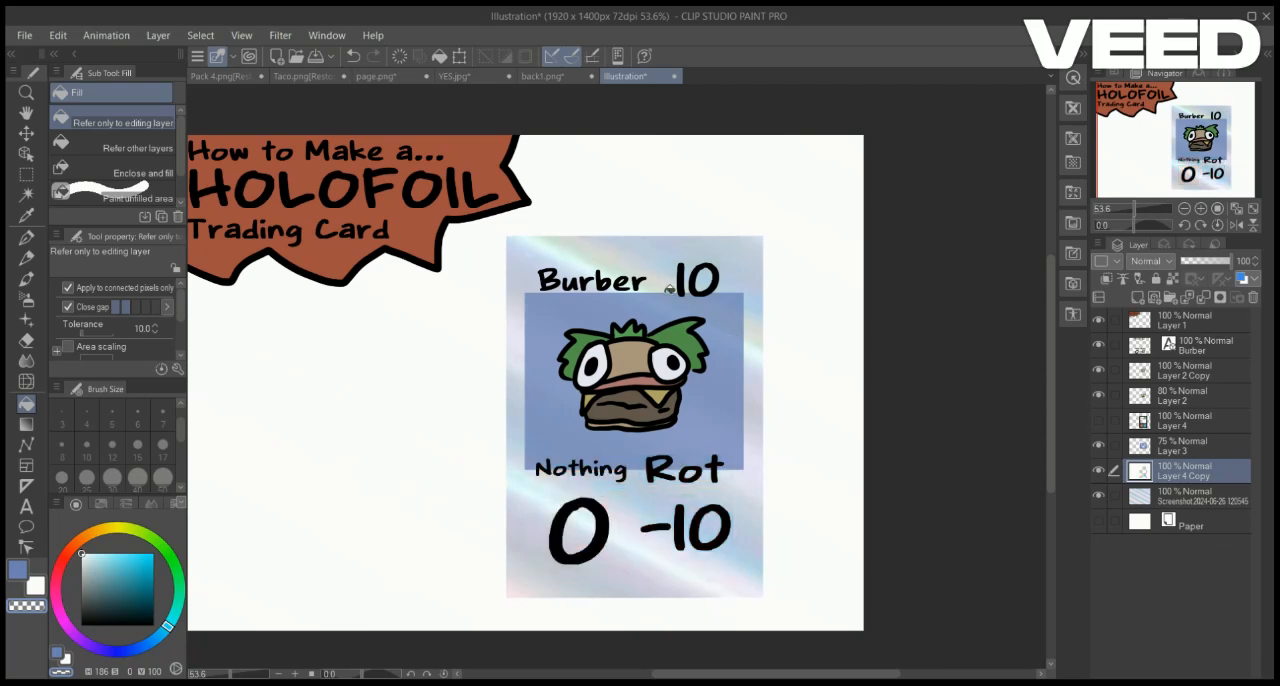
Merge the cut-out copy into the foil layer, delete everything outside the card's rectangle, and clear the selection
{"action": "left_click", "coordinate": [1203, 297]}
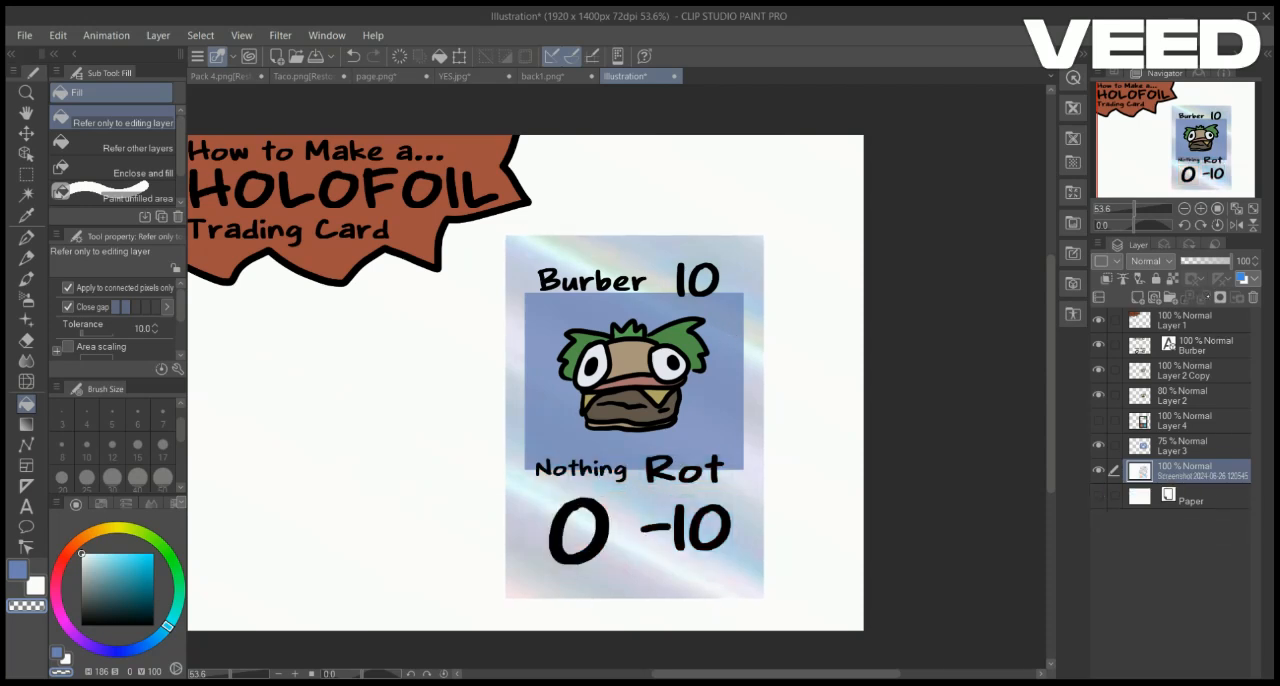
{"action": "left_click", "coordinate": [865, 312]}
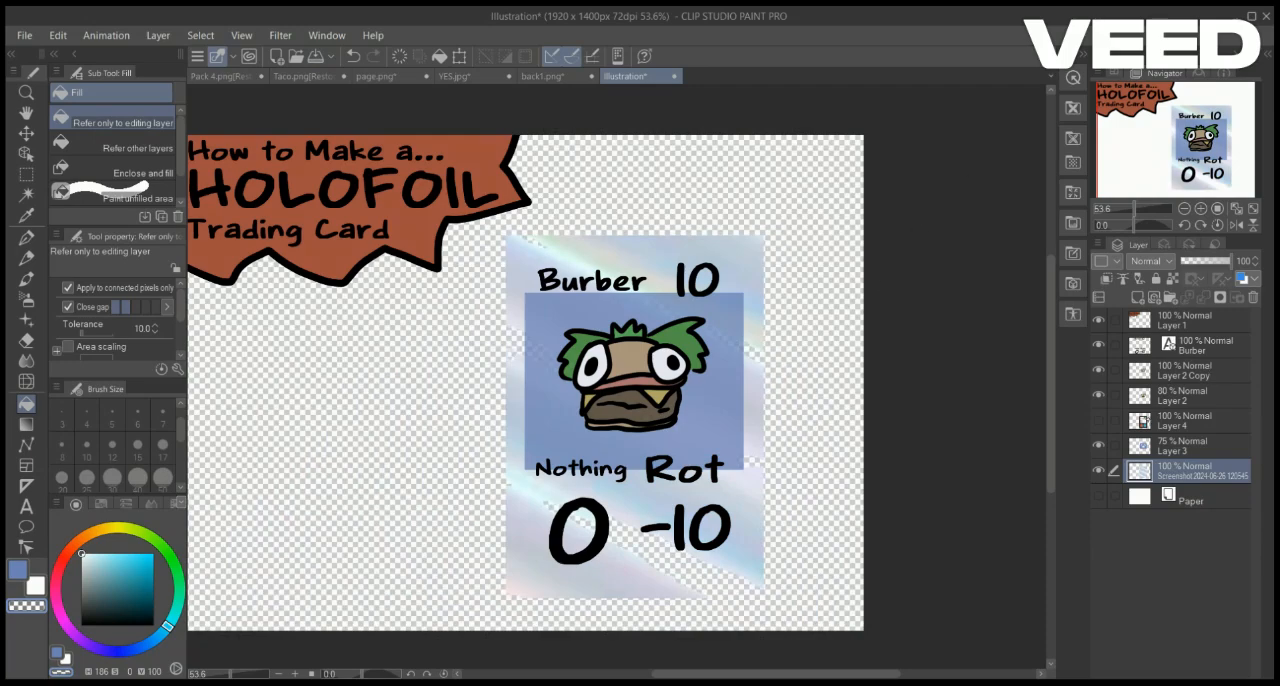
{"action": "key", "text": "ctrl+z"}
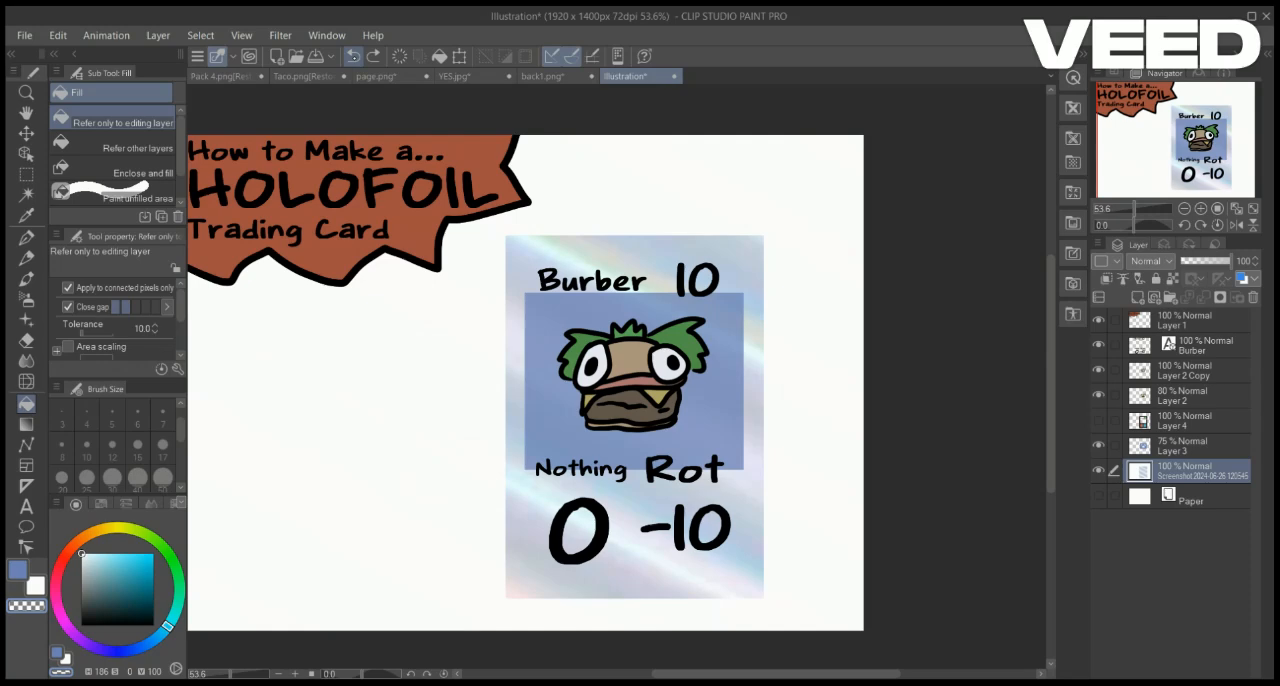
{"action": "key", "text": "m"}
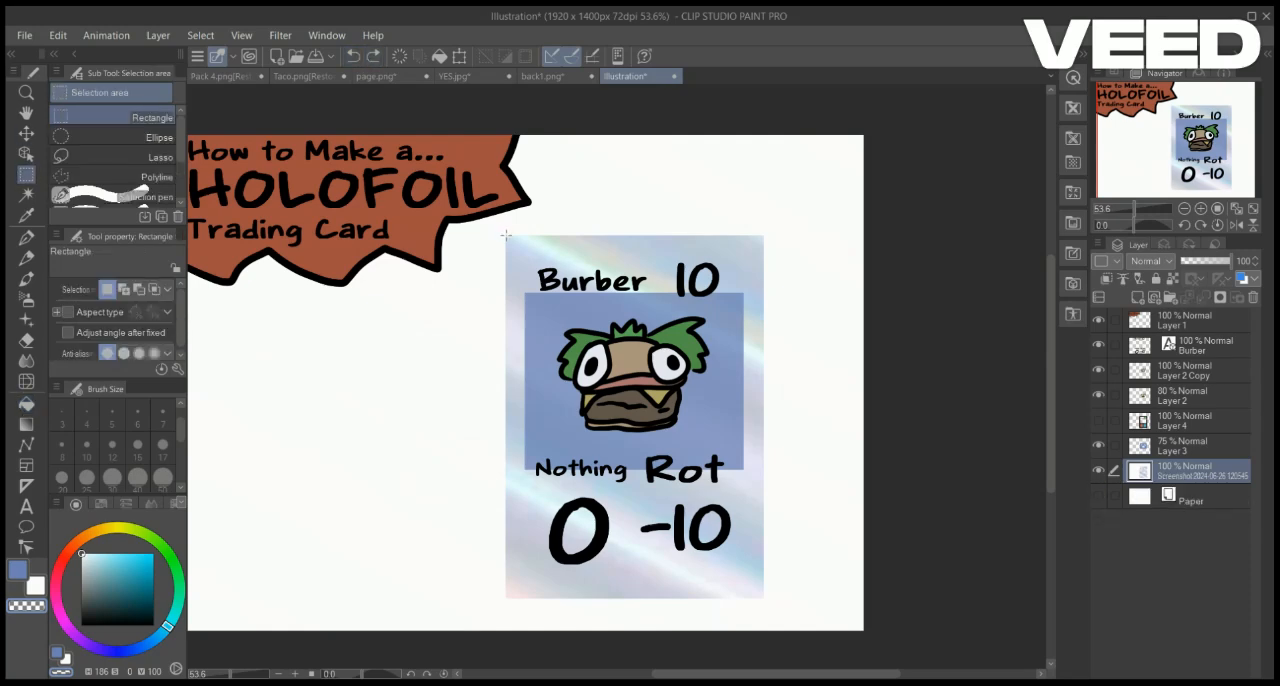
{"action": "left_click_drag", "start_coordinate": [505, 235], "coordinate": [763, 598]}
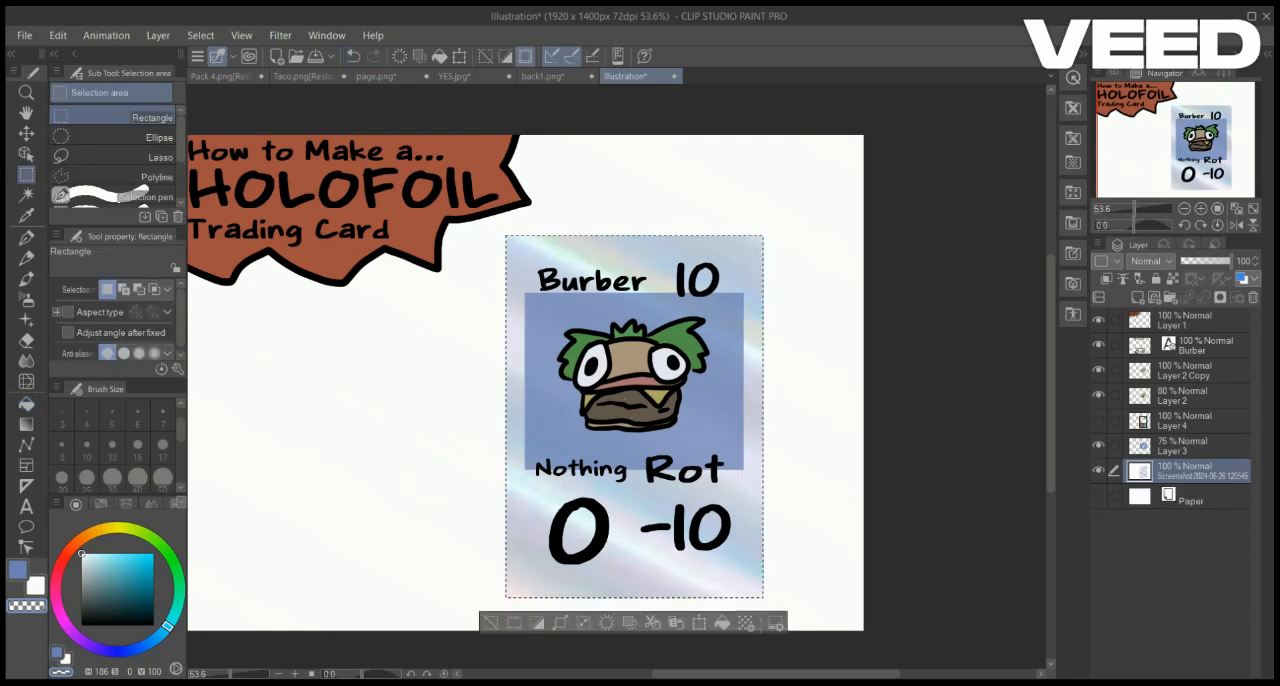
{"action": "key", "text": "shift+Delete"}
{"action": "key", "text": "ctrl+d"}
Show the card layer again and place a duplicate of the trimmed foil above the lettering at 45% opacity
{"action": "left_click", "coordinate": [1098, 420]}
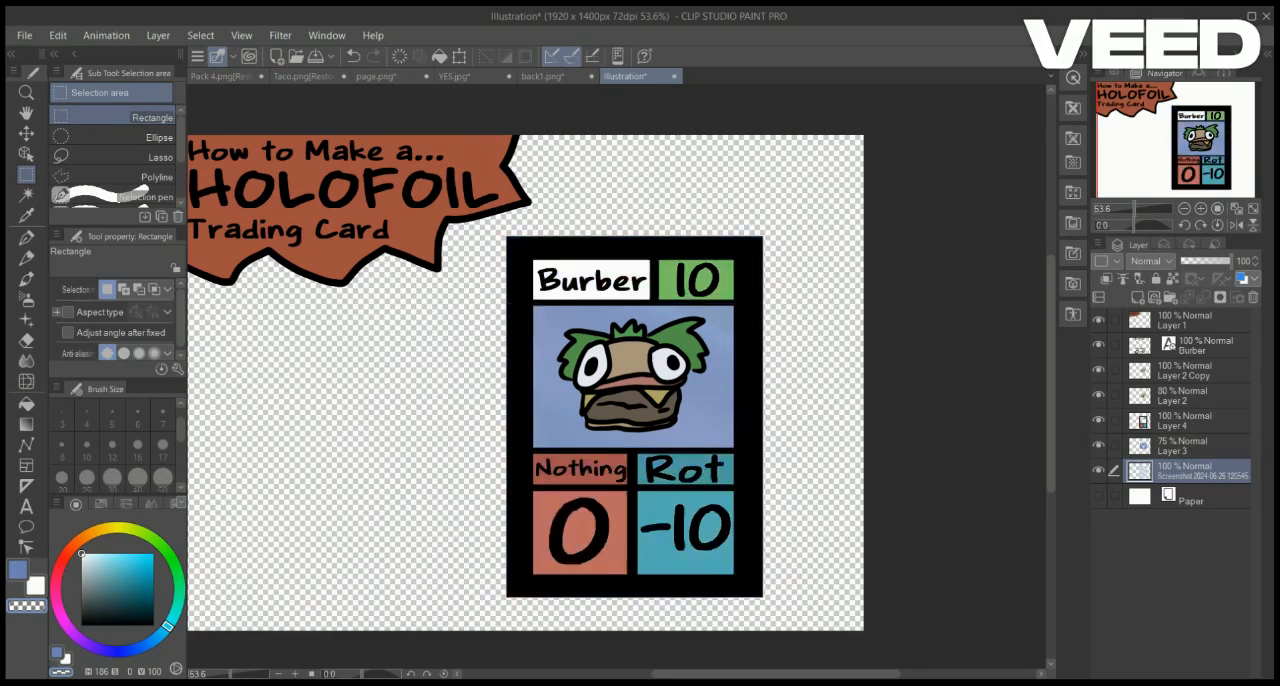
{"action": "left_click_drag", "start_coordinate": [1185, 470], "coordinate": [1185, 340]}
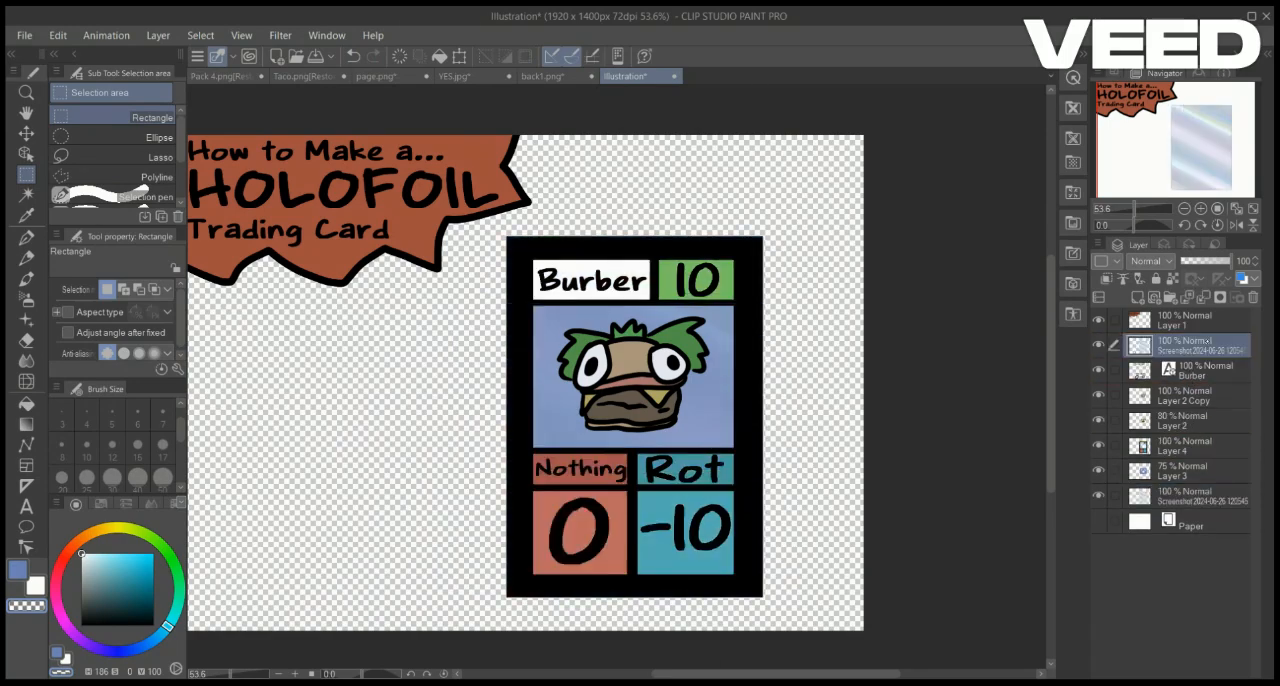
{"action": "left_click_drag", "start_coordinate": [1245, 261], "coordinate": [1200, 261]}
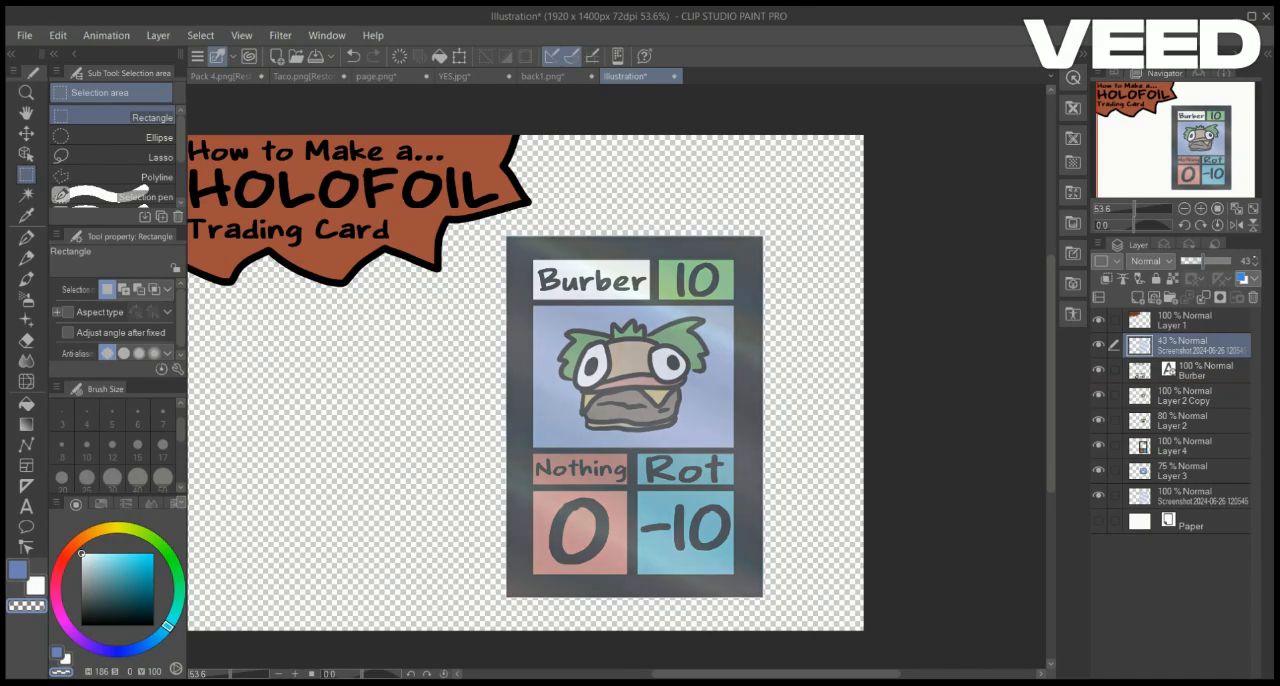
Try to delete the foil overlay inside the creature's picture window, undo it, and clear the selection
{"action": "left_click", "coordinate": [1147, 208]}
{"action": "left_click_drag", "start_coordinate": [1153, 209], "coordinate": [1141, 209]}
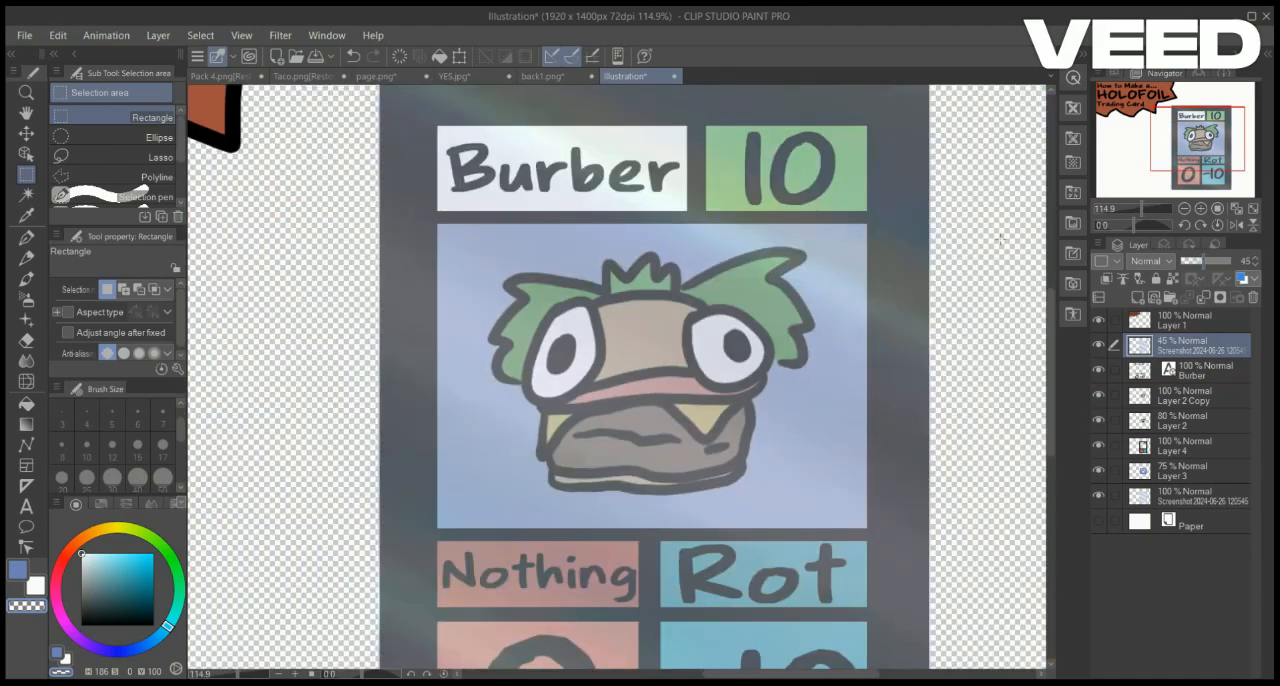
{"action": "left_click_drag", "start_coordinate": [437, 224], "coordinate": [471, 261]}
{"action": "left_click_drag", "start_coordinate": [471, 261], "coordinate": [657, 383]}
{"action": "left_click_drag", "start_coordinate": [437, 224], "coordinate": [866, 527]}
{"action": "left_click", "coordinate": [622, 553]}
{"action": "left_click", "coordinate": [507, 553]}
{"action": "left_click", "coordinate": [353, 56]}
{"action": "left_click", "coordinate": [353, 56]}
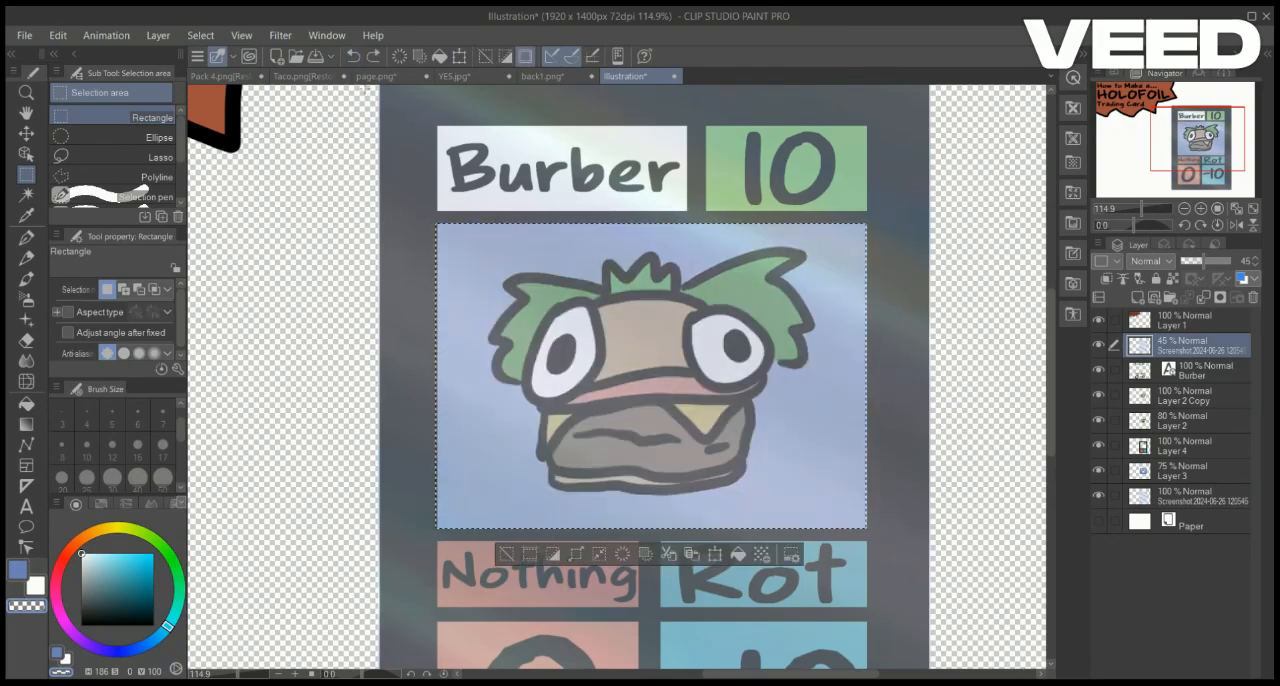
{"action": "left_click", "coordinate": [507, 553]}
Make another copy of the card layer and fill the empty area around its frame with white
{"action": "left_click", "coordinate": [1187, 446]}
{"action": "left_click", "coordinate": [26, 403]}
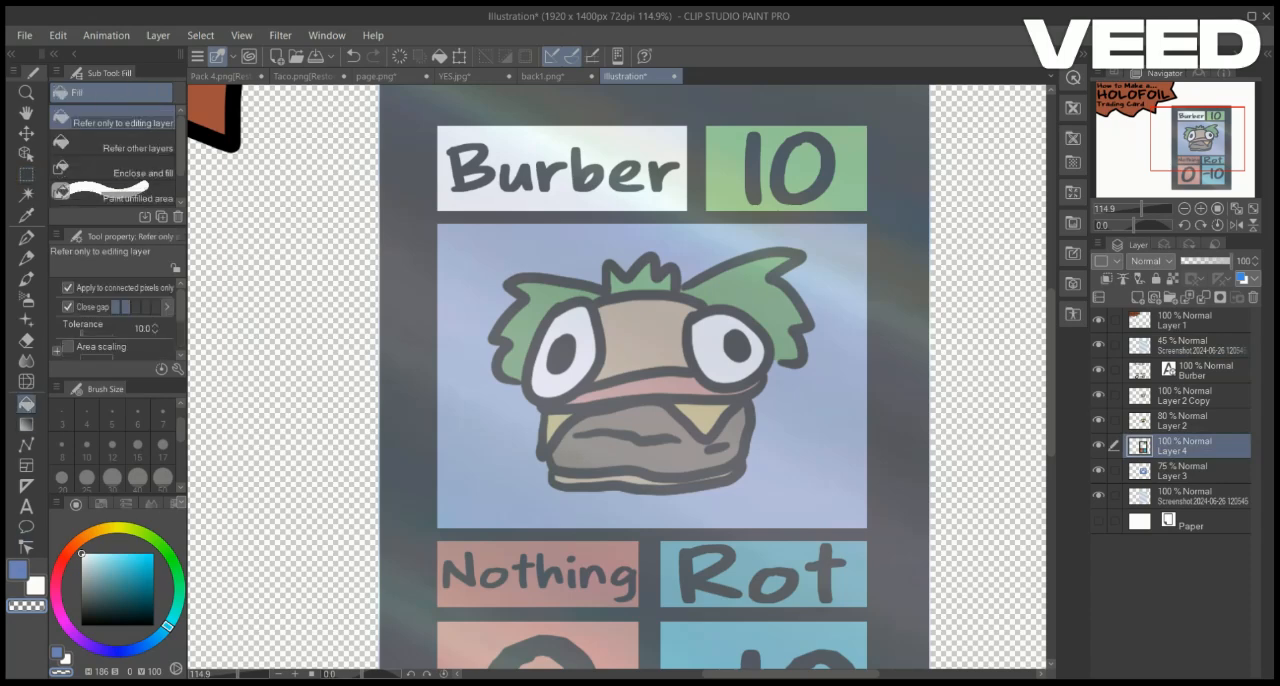
{"action": "key", "text": "ctrl+v"}
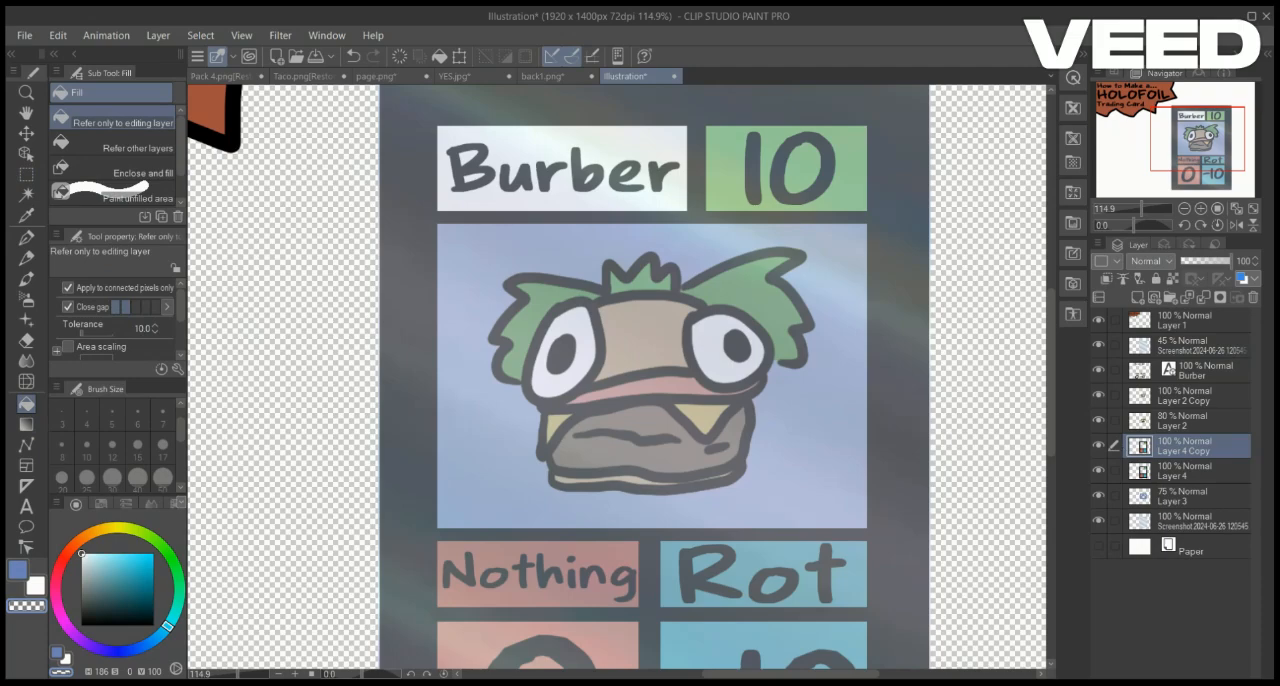
{"action": "left_click", "coordinate": [297, 533]}
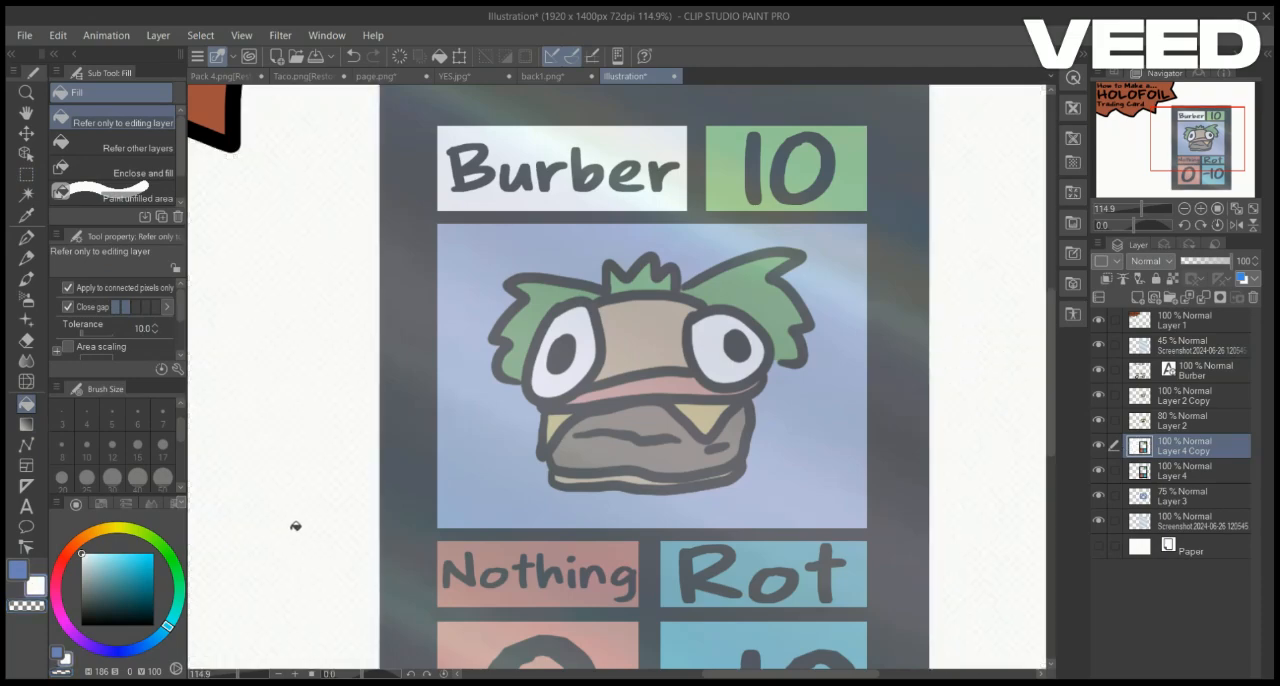
Merge the new card copy onto the foil overlay and erase the white area surrounding the card
{"action": "left_click_drag", "start_coordinate": [1185, 446], "coordinate": [1175, 334]}
{"action": "key", "text": "ctrl+e"}
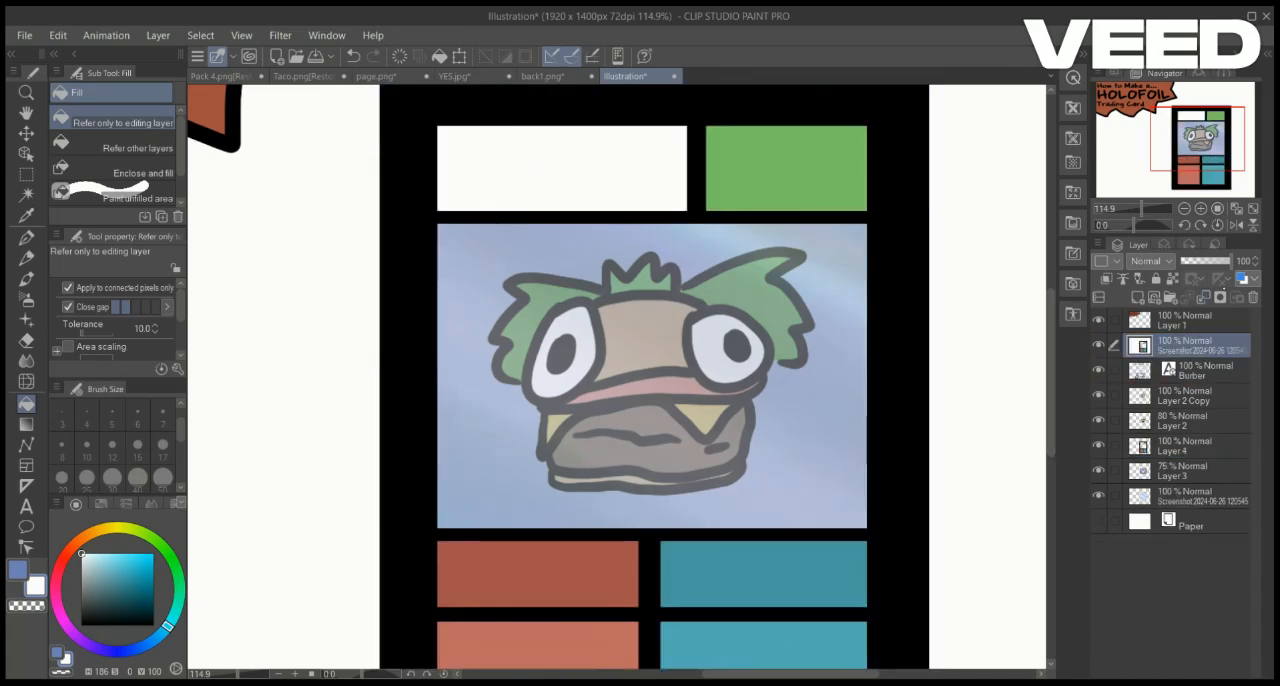
{"action": "scroll", "coordinate": [617, 377], "scroll_direction": "down", "scroll_amount": 4}
{"action": "scroll", "coordinate": [617, 377], "scroll_direction": "up", "scroll_amount": 1}
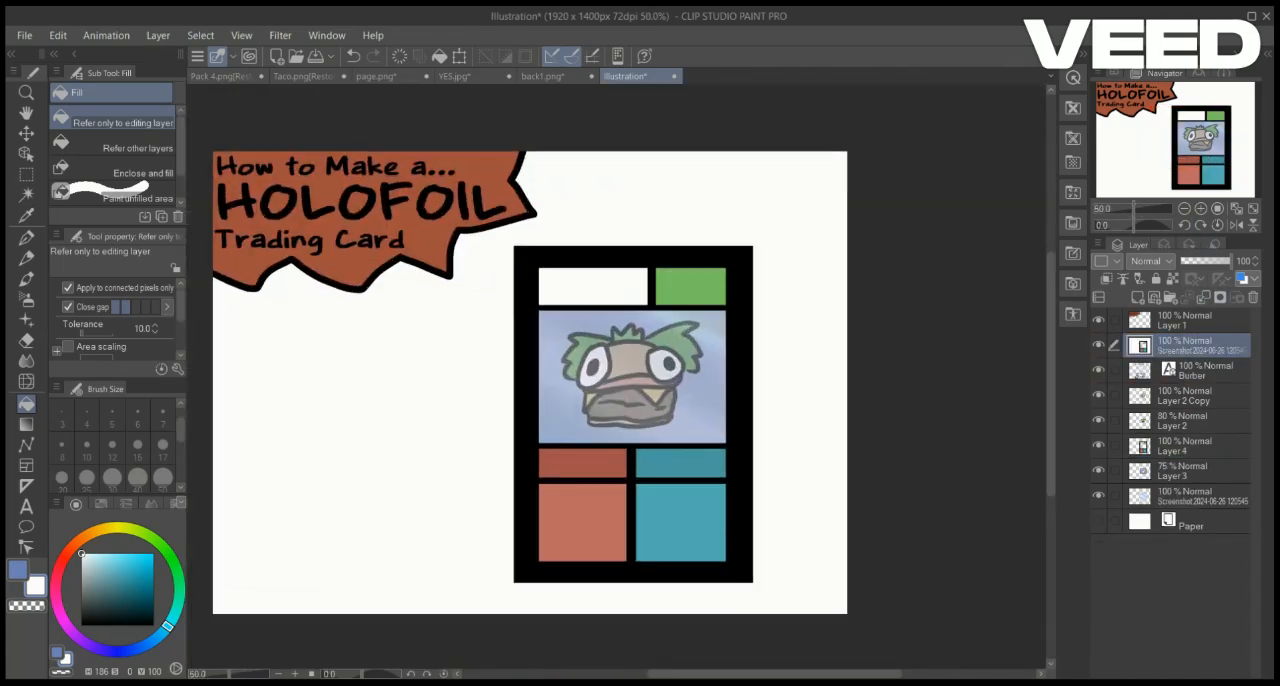
{"action": "left_click", "coordinate": [27, 606]}
{"action": "left_click", "coordinate": [363, 485]}
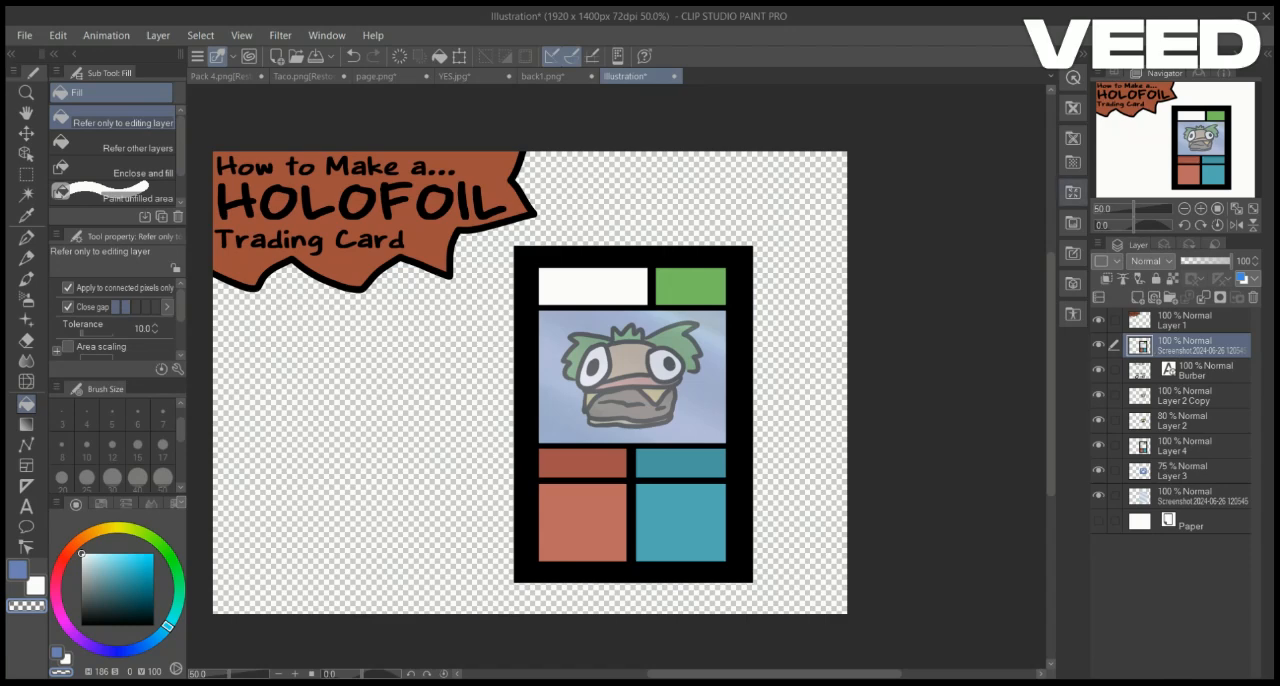
{"action": "left_click", "coordinate": [26, 174]}
{"action": "left_click_drag", "start_coordinate": [528, 262], "coordinate": [626, 348]}
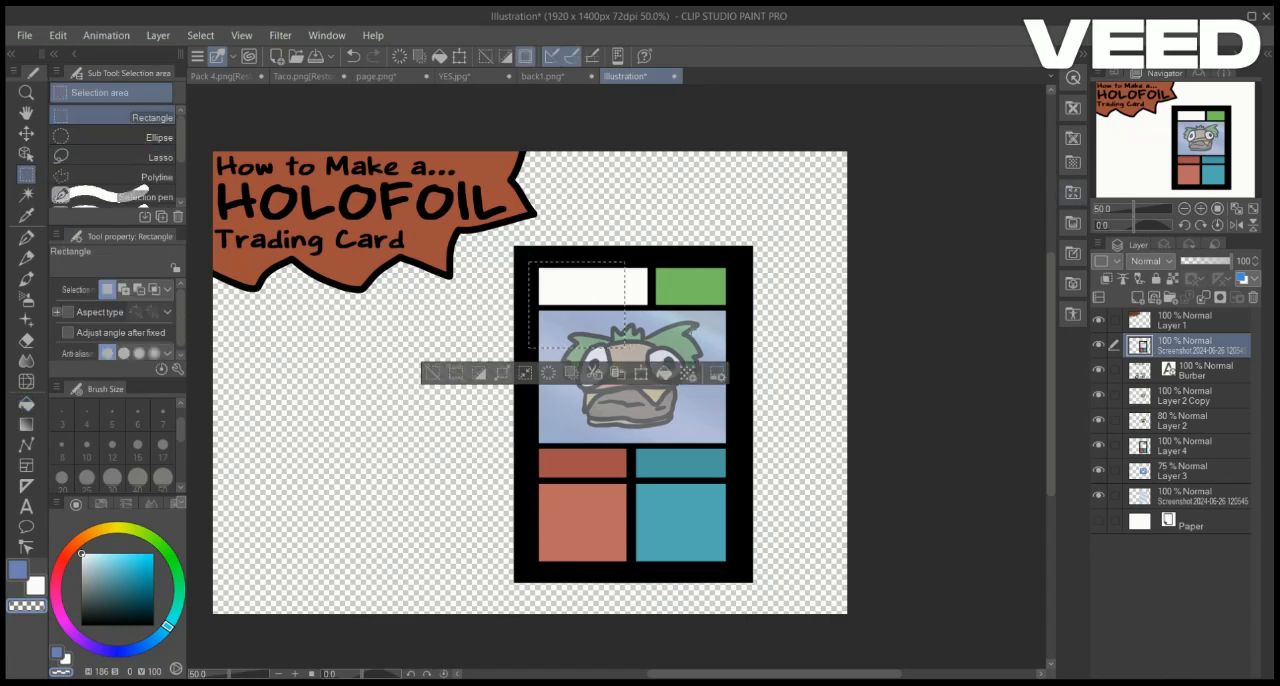
{"action": "key", "text": "ctrl+d"}
Move the lettering layer above the merged card overlay and delete the original card layer
{"action": "left_click", "coordinate": [1138, 209]}
{"action": "left_click_drag", "start_coordinate": [1200, 371], "coordinate": [1198, 336]}
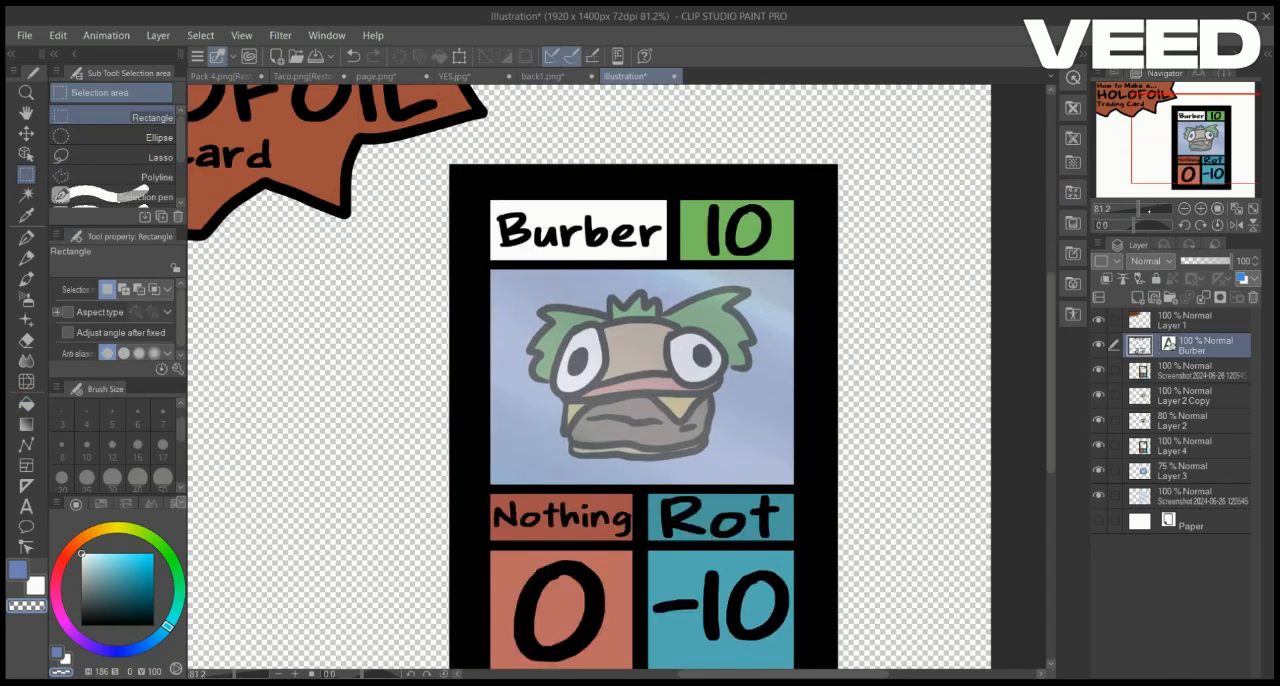
{"action": "left_click", "coordinate": [1190, 446]}
{"action": "left_click", "coordinate": [1253, 298]}
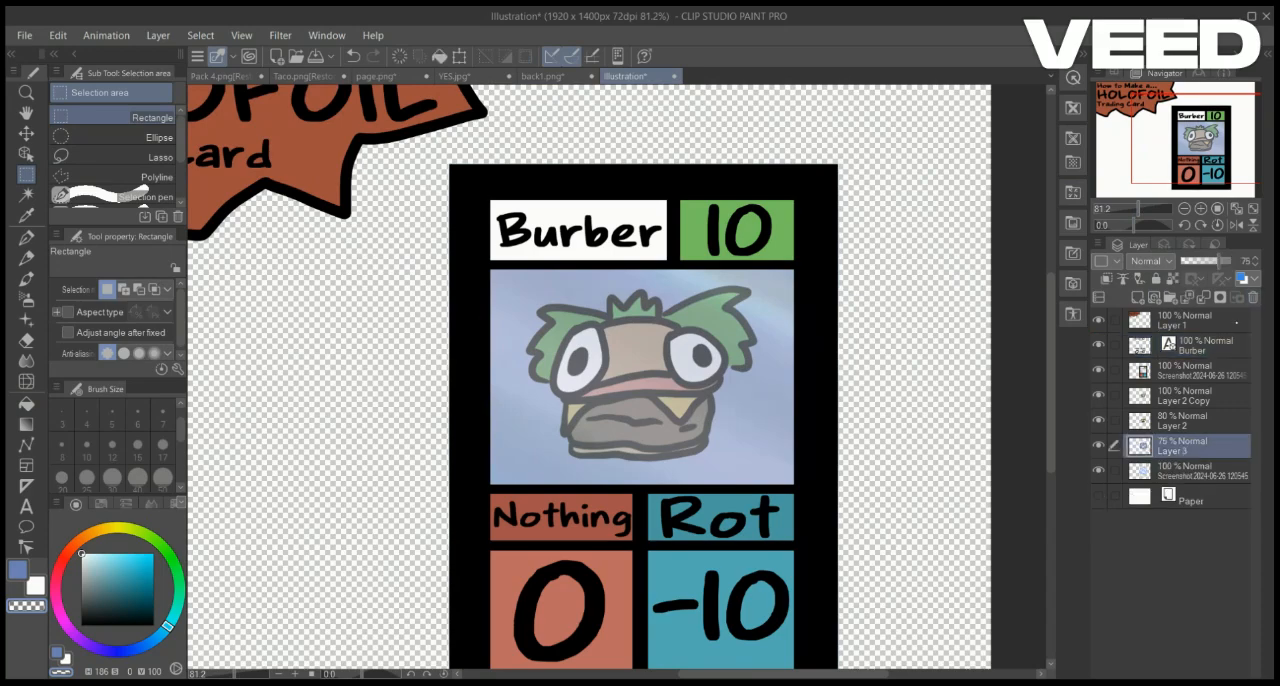
Set the merged card overlay's opacity to 80%
{"action": "left_click", "coordinate": [1200, 471]}
{"action": "left_click", "coordinate": [1200, 371]}
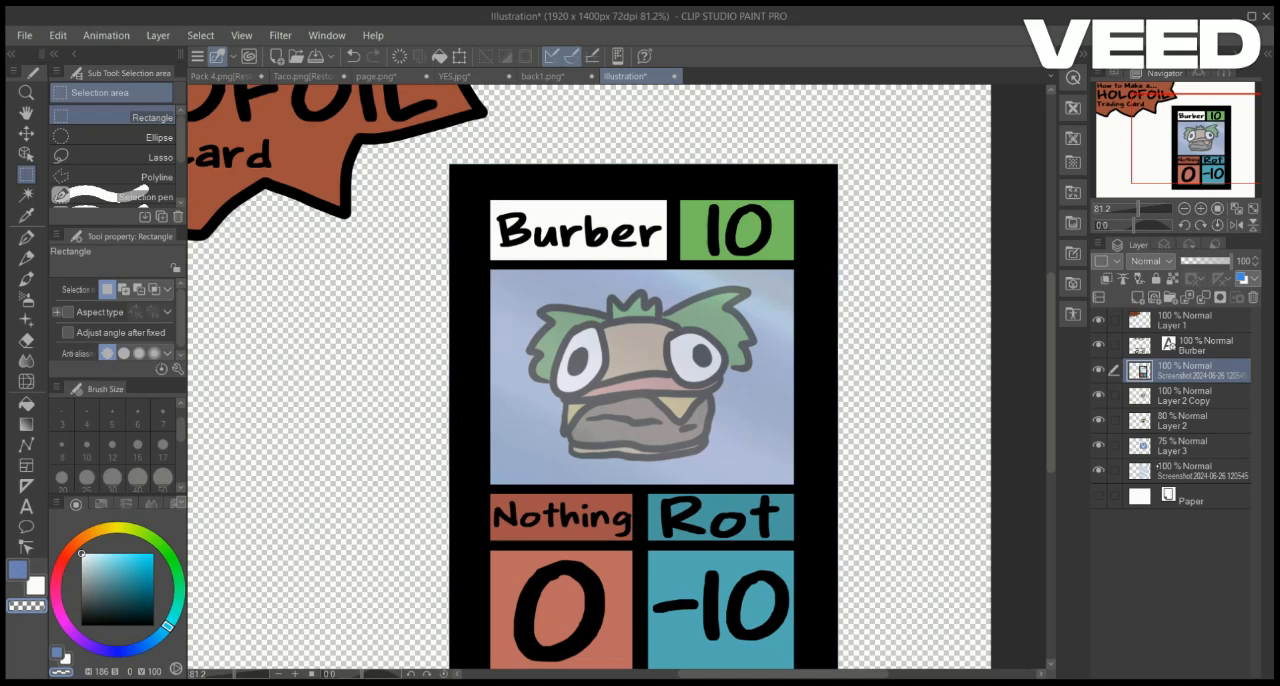
{"action": "left_click", "coordinate": [1200, 471]}
{"action": "left_click", "coordinate": [1183, 399]}
{"action": "left_click", "coordinate": [1193, 371]}
{"action": "left_click", "coordinate": [1223, 260]}
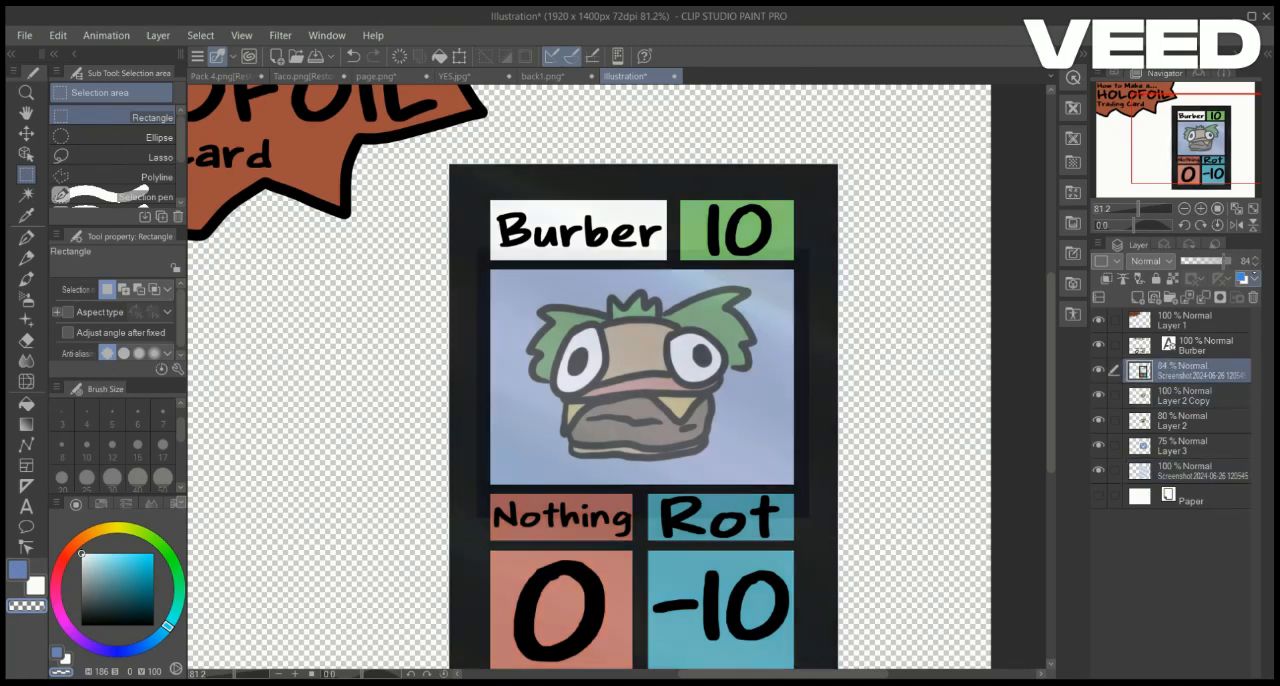
Delete the parts of the blue backdrop layer outside the creature's picture window and clear the selection
{"action": "left_click", "coordinate": [1183, 420]}
{"action": "left_click", "coordinate": [1183, 446]}
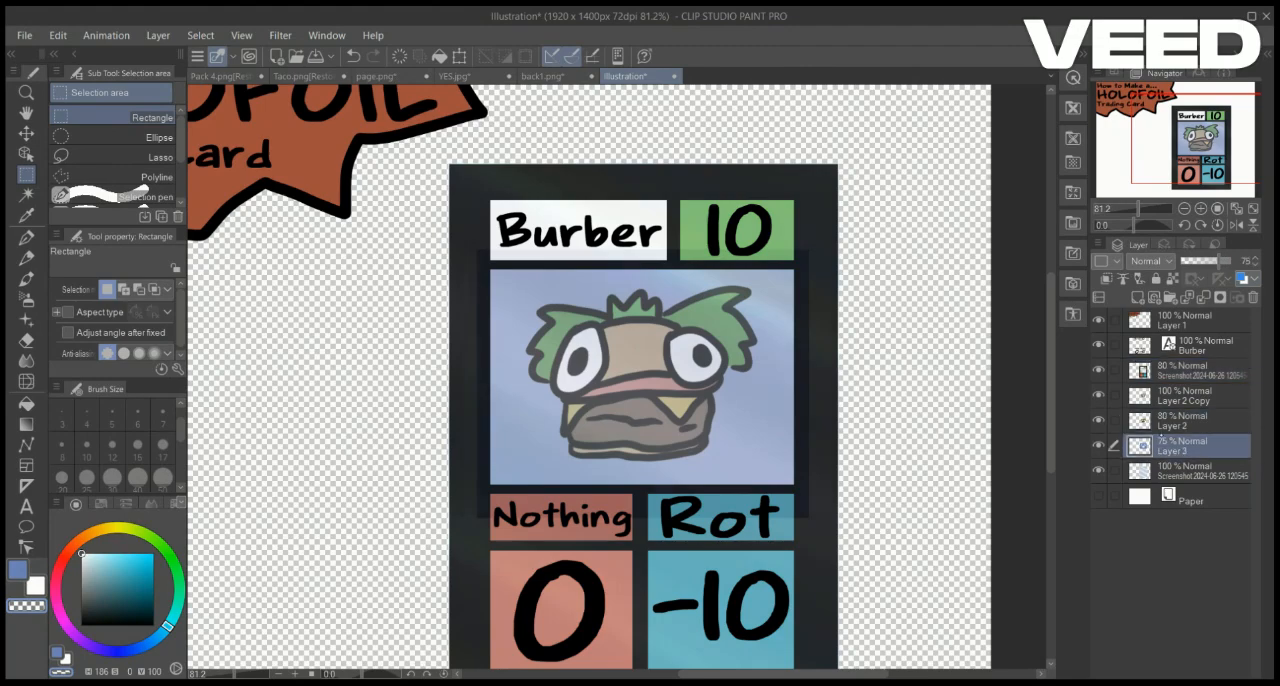
{"action": "left_click_drag", "start_coordinate": [490, 266], "coordinate": [622, 388]}
{"action": "left_click_drag", "start_coordinate": [490, 267], "coordinate": [794, 487]}
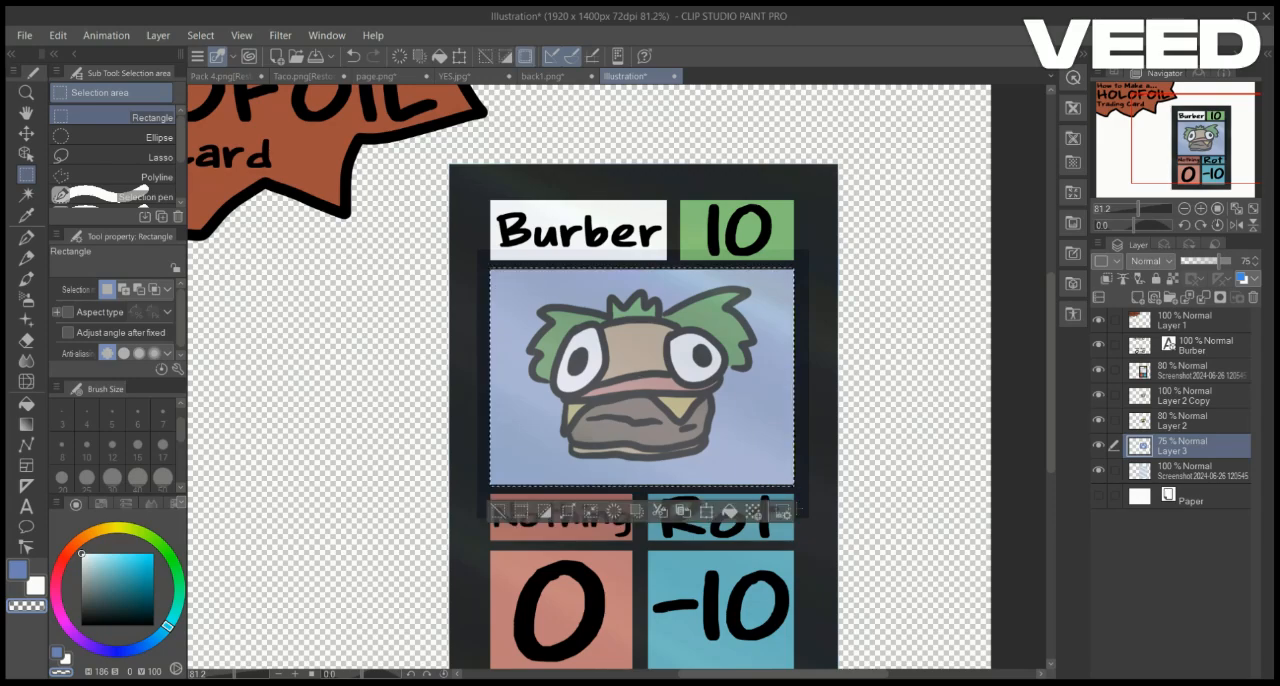
{"action": "left_click", "coordinate": [637, 511]}
{"action": "key", "text": "ctrl+d"}
Set the merged card overlay's opacity to 92%
{"action": "scroll", "coordinate": [617, 377], "scroll_direction": "down", "scroll_amount": 3}
{"action": "scroll", "coordinate": [617, 377], "scroll_direction": "up", "scroll_amount": 1}
{"action": "left_click", "coordinate": [1195, 370]}
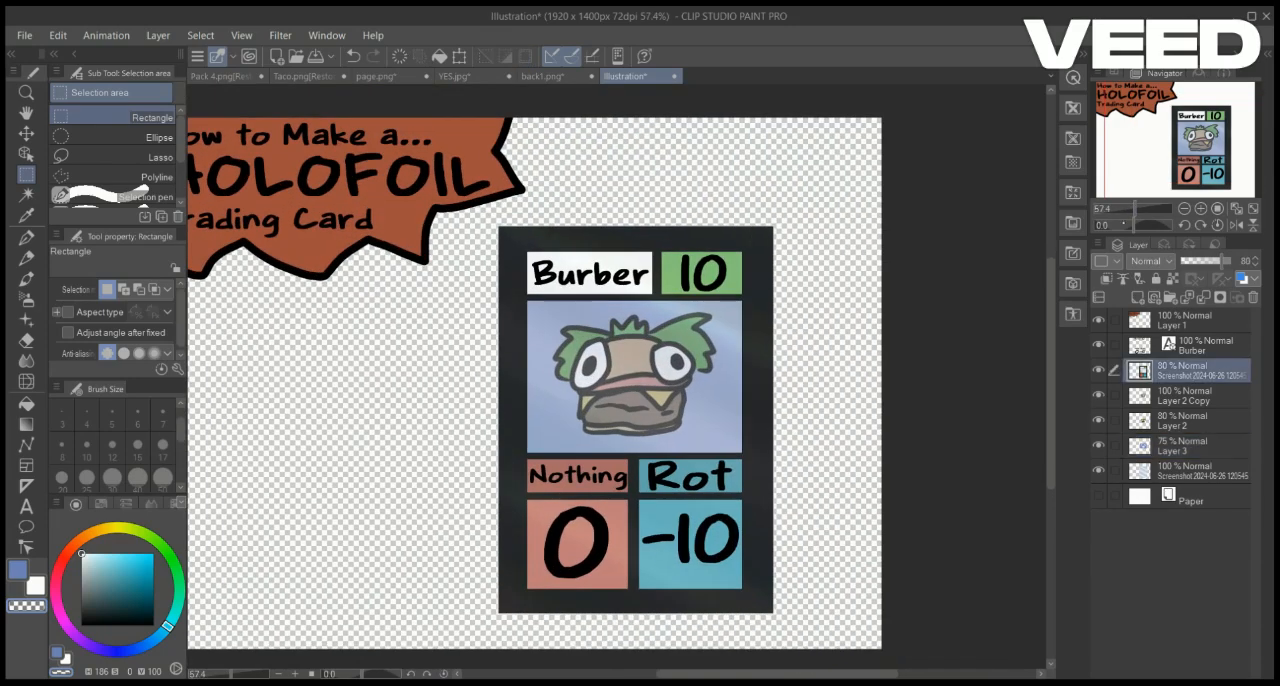
{"action": "left_click", "coordinate": [1227, 261]}
{"action": "scroll", "coordinate": [630, 374], "scroll_direction": "down", "scroll_amount": 4}
{"action": "scroll", "coordinate": [630, 374], "scroll_direction": "up", "scroll_amount": 3}
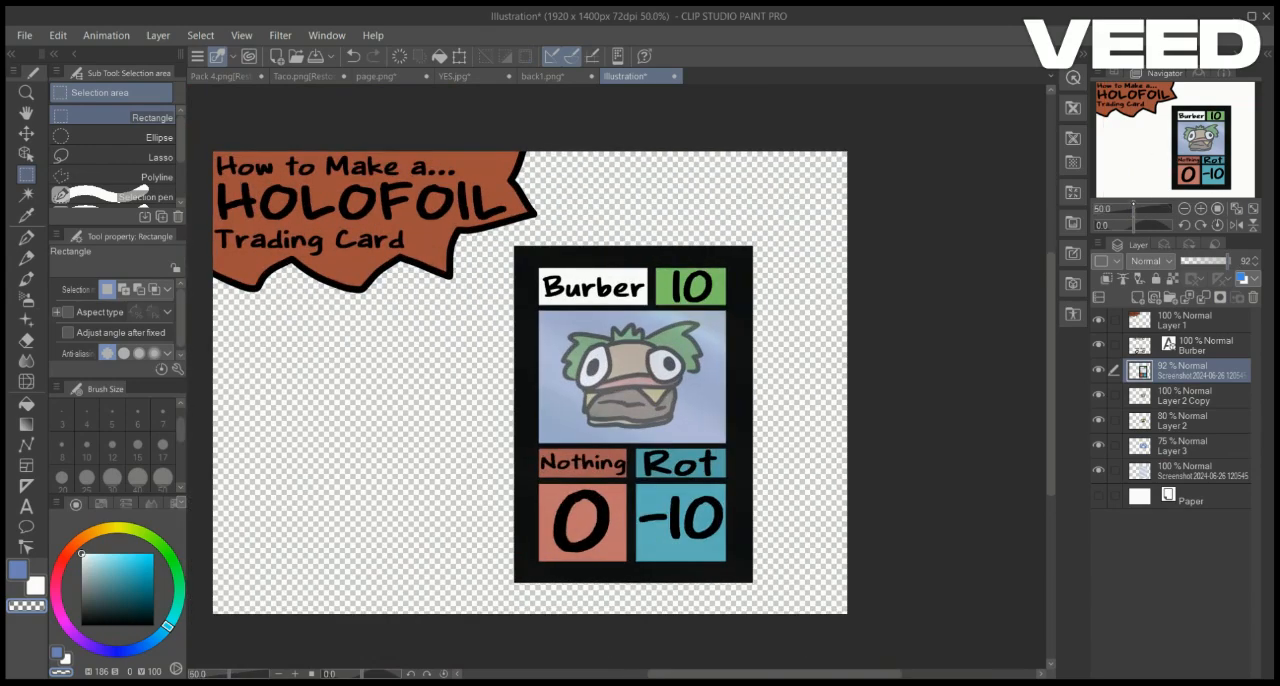
{"action": "scroll", "coordinate": [616, 377], "scroll_direction": "up", "scroll_amount": 3}
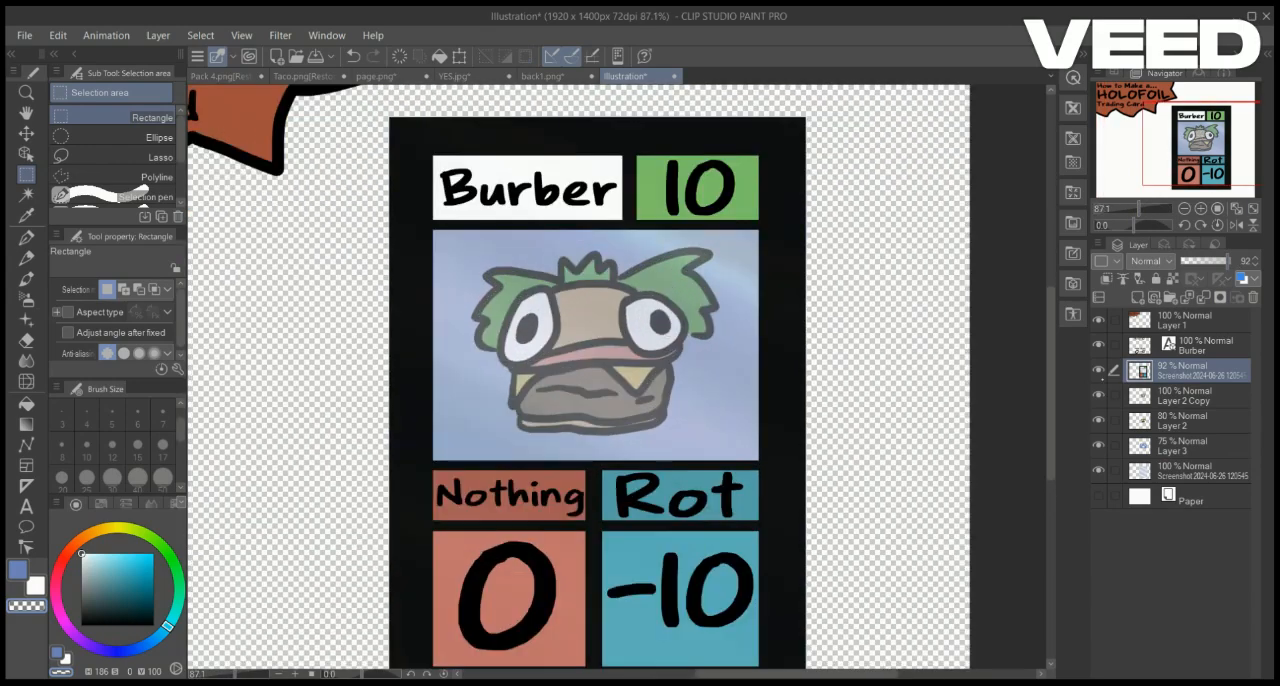
Hide the blue backdrop layer behind the creature
{"action": "left_click", "coordinate": [1099, 371]}
{"action": "left_click", "coordinate": [1099, 371]}
{"action": "left_click", "coordinate": [1099, 371]}
{"action": "left_click", "coordinate": [1099, 371]}
{"action": "left_click", "coordinate": [1195, 471]}
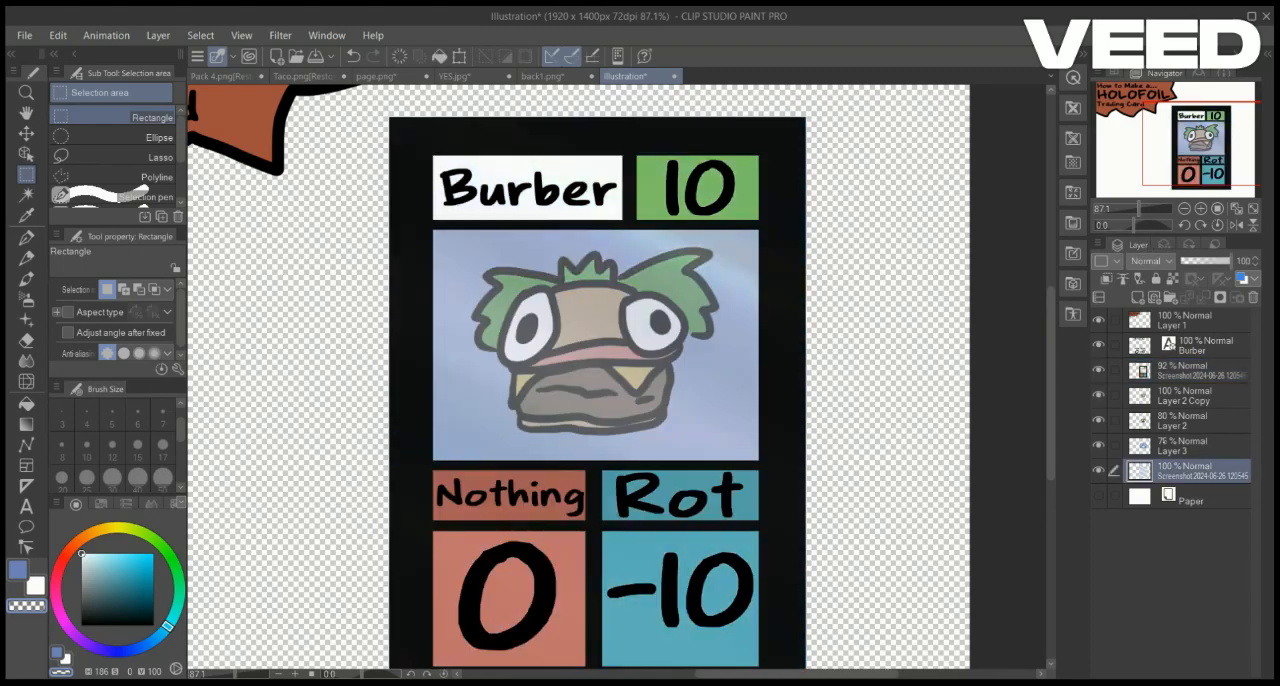
{"action": "left_click", "coordinate": [1164, 444]}
{"action": "left_click", "coordinate": [1100, 446]}
{"action": "scroll", "coordinate": [620, 385], "scroll_direction": "down", "scroll_amount": 5}
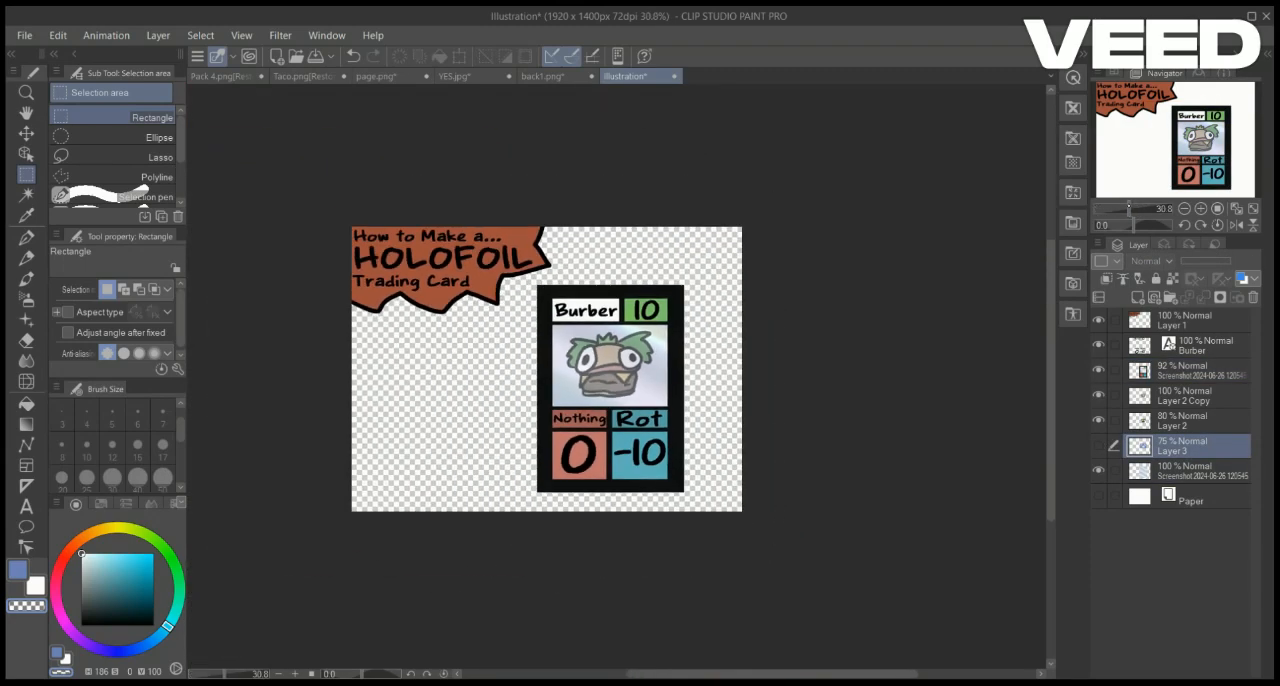
Merge the lettering, card overlay, creature and foil layers into a single card layer
{"action": "scroll", "coordinate": [620, 385], "scroll_direction": "up", "scroll_amount": 3}
{"action": "left_click", "coordinate": [1168, 392]}
{"action": "left_click", "coordinate": [1172, 419]}
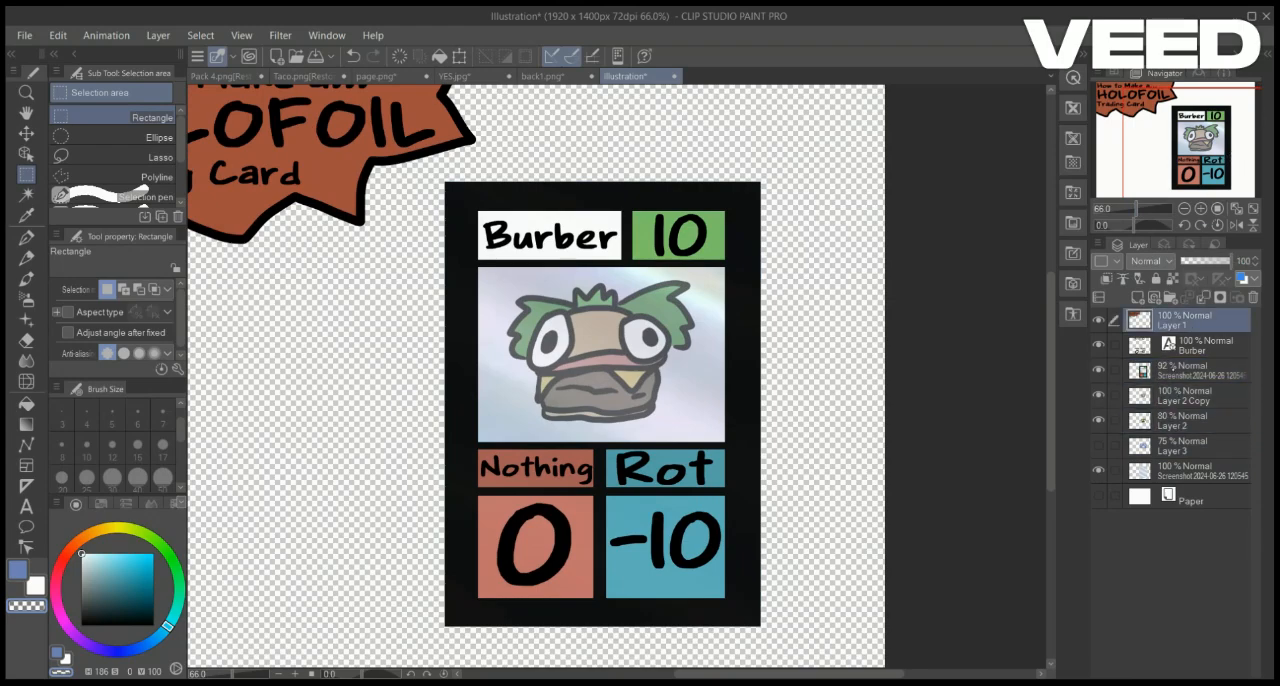
{"action": "left_click", "coordinate": [1165, 370]}
{"action": "left_click", "coordinate": [1202, 345]}
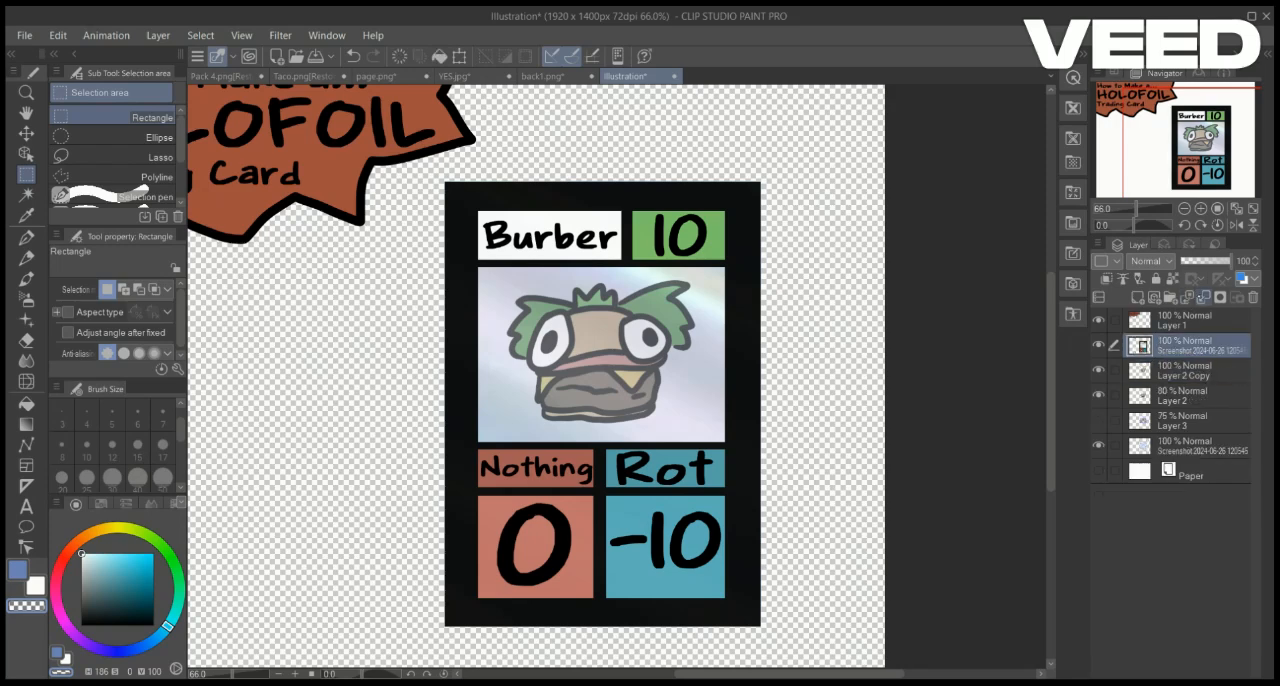
{"action": "left_click", "coordinate": [1198, 371]}
{"action": "left_click", "coordinate": [1195, 345]}
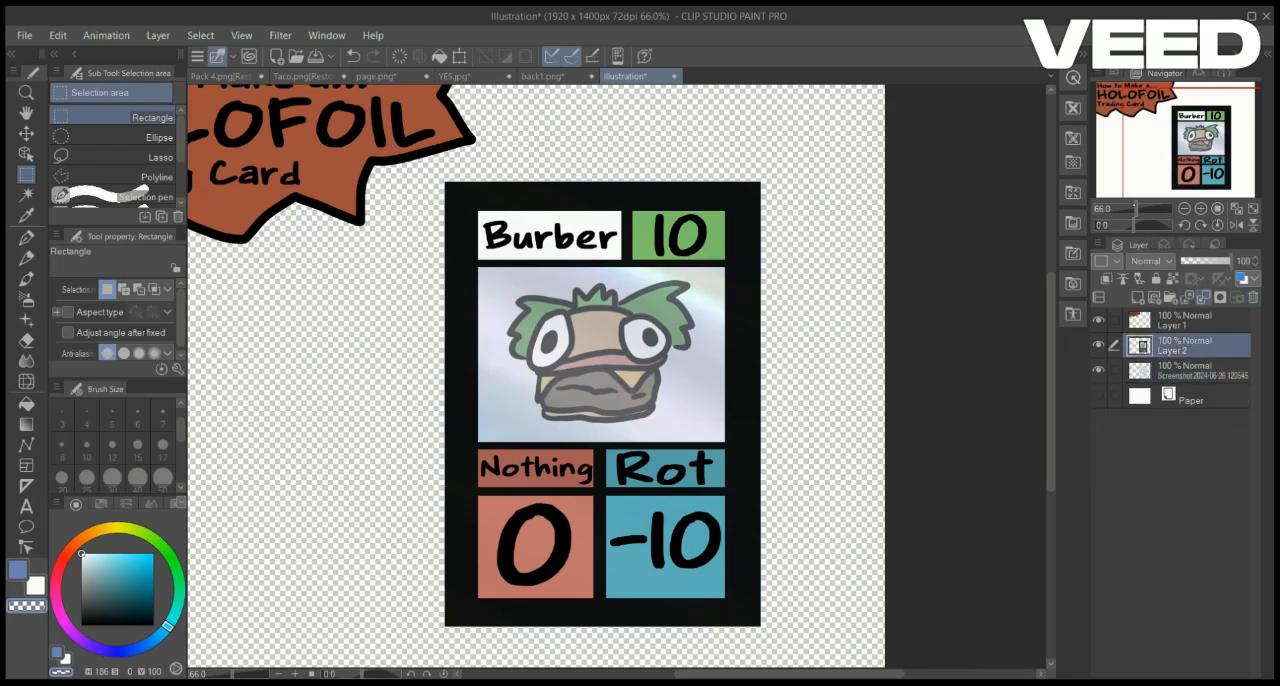
{"action": "left_click", "coordinate": [1203, 297]}
{"action": "scroll", "coordinate": [1123, 194], "scroll_direction": "down", "scroll_amount": 2}
Enlarge the merged card, position it near the canvas's right edge, and clear the selection
{"action": "left_click_drag", "start_coordinate": [485, 194], "coordinate": [770, 580]}
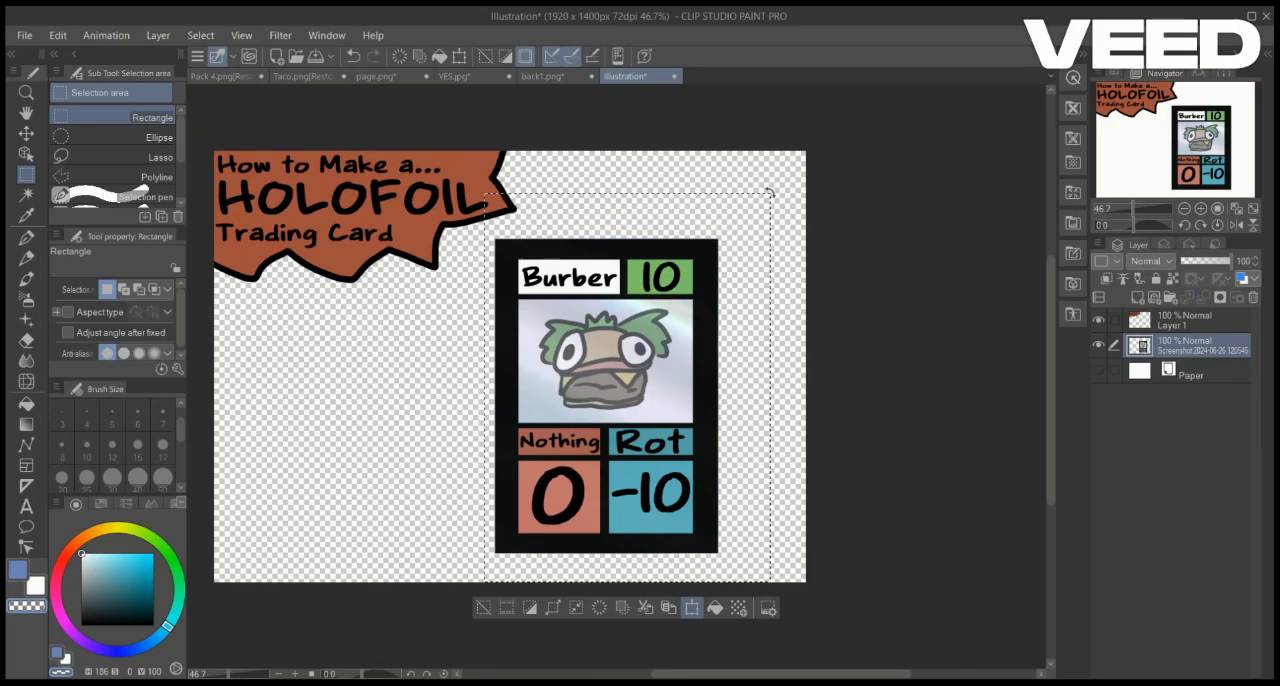
{"action": "left_click_drag", "start_coordinate": [771, 192], "coordinate": [811, 138]}
{"action": "left_click_drag", "start_coordinate": [760, 267], "coordinate": [791, 266]}
{"action": "left_click_drag", "start_coordinate": [841, 138], "coordinate": [866, 109]}
{"action": "left_click_drag", "start_coordinate": [854, 171], "coordinate": [842, 185]}
{"action": "key", "text": "Return"}
{"action": "key", "text": "ctrl+d"}
{"action": "left_click", "coordinate": [1098, 345]}
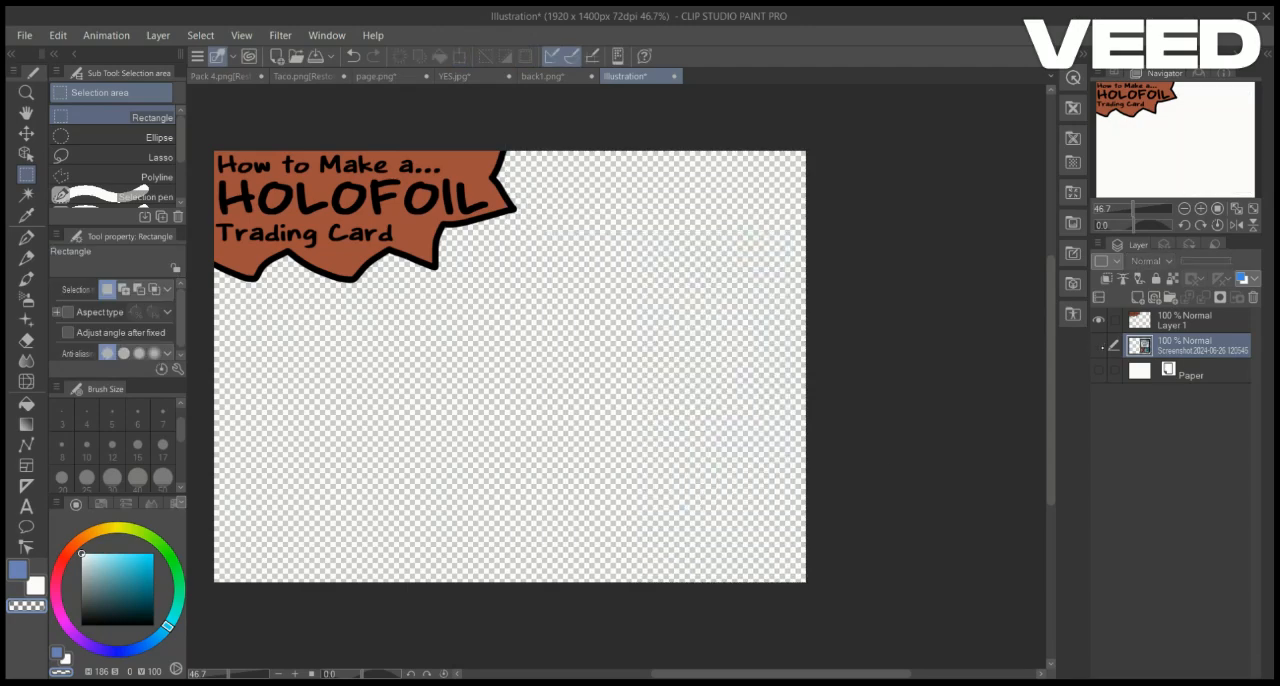
{"action": "left_click", "coordinate": [1098, 345]}
{"action": "scroll", "coordinate": [619, 376], "scroll_direction": "up", "scroll_amount": 2}
{"action": "left_click_drag", "start_coordinate": [619, 376], "coordinate": [733, 392]}
{"action": "key", "text": "p"}
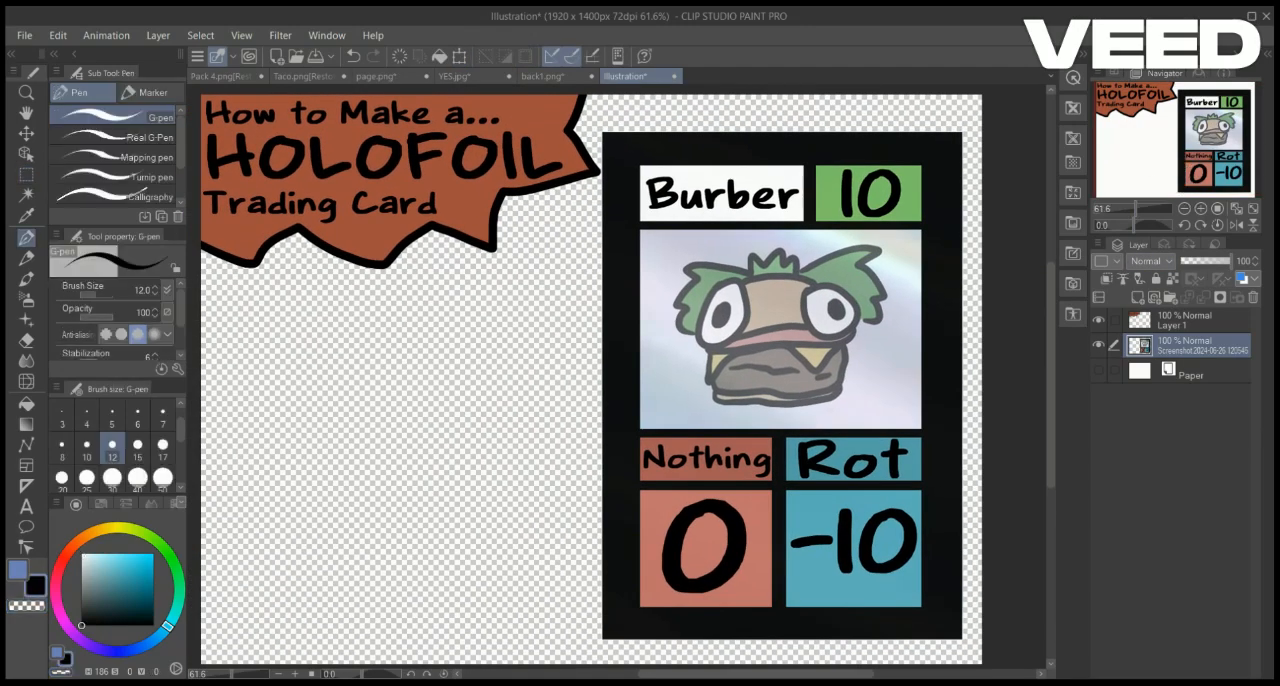
Undo the card's enlargement and the merging of its layers
{"action": "key", "text": "ctrl+z"}
{"action": "key", "text": "ctrl+z"}
{"action": "key", "text": "ctrl+z"}
{"action": "key", "text": "ctrl+z"}
{"action": "key", "text": "ctrl+z"}
{"action": "key", "text": "ctrl+z"}
{"action": "key", "text": "ctrl+z"}
{"action": "key", "text": "ctrl+z"}
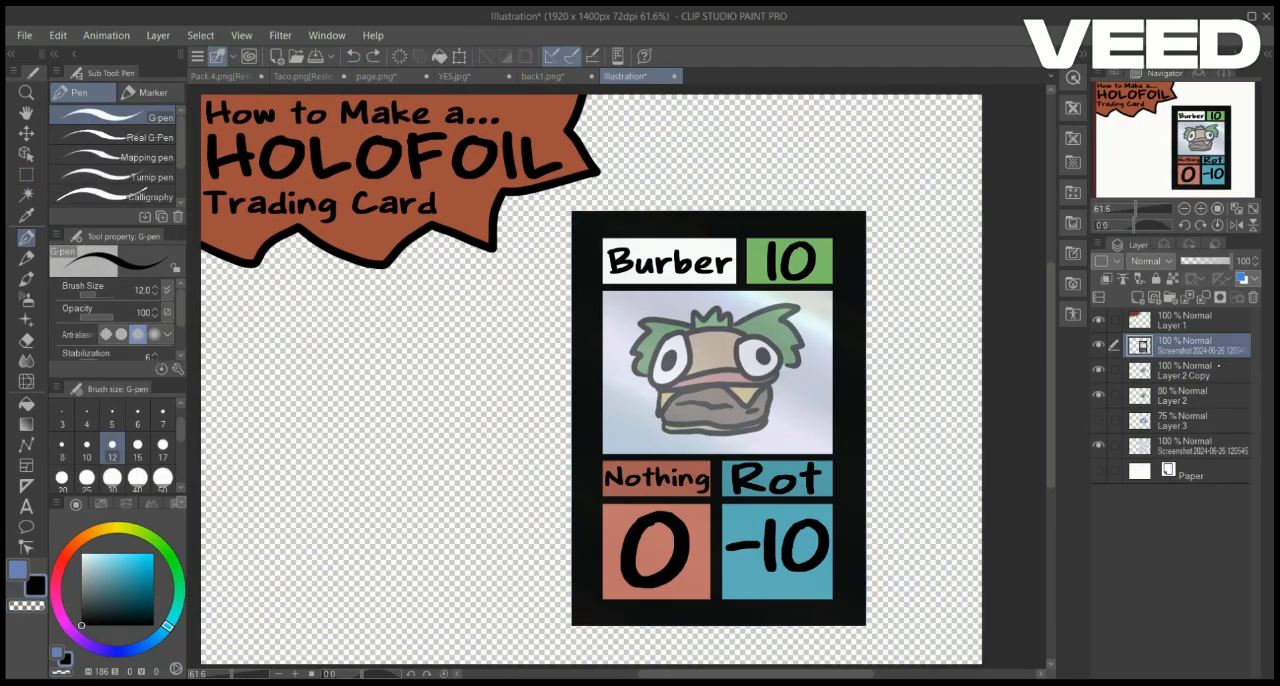
{"action": "key", "text": "ctrl+z"}
{"action": "key", "text": "ctrl+z"}
{"action": "key", "text": "ctrl+z"}
{"action": "key", "text": "ctrl+z"}
{"action": "key", "text": "ctrl+z"}
{"action": "key", "text": "ctrl+z"}
{"action": "key", "text": "ctrl+z"}
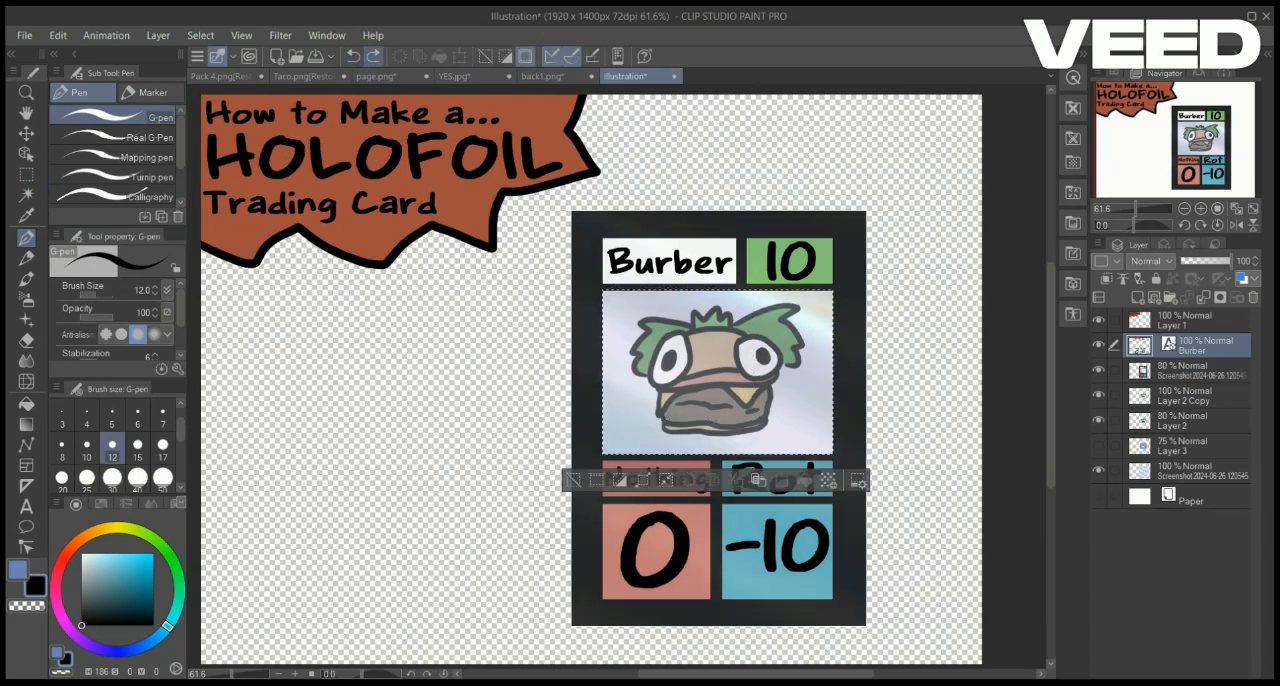
Duplicate the card overlay at 100% opacity and move the copy beneath the foil layer
{"action": "key", "text": "ctrl+z"}
{"action": "key", "text": "ctrl+z"}
{"action": "key", "text": "ctrl+z"}
{"action": "key", "text": "ctrl+z"}
{"action": "key", "text": "ctrl+z"}
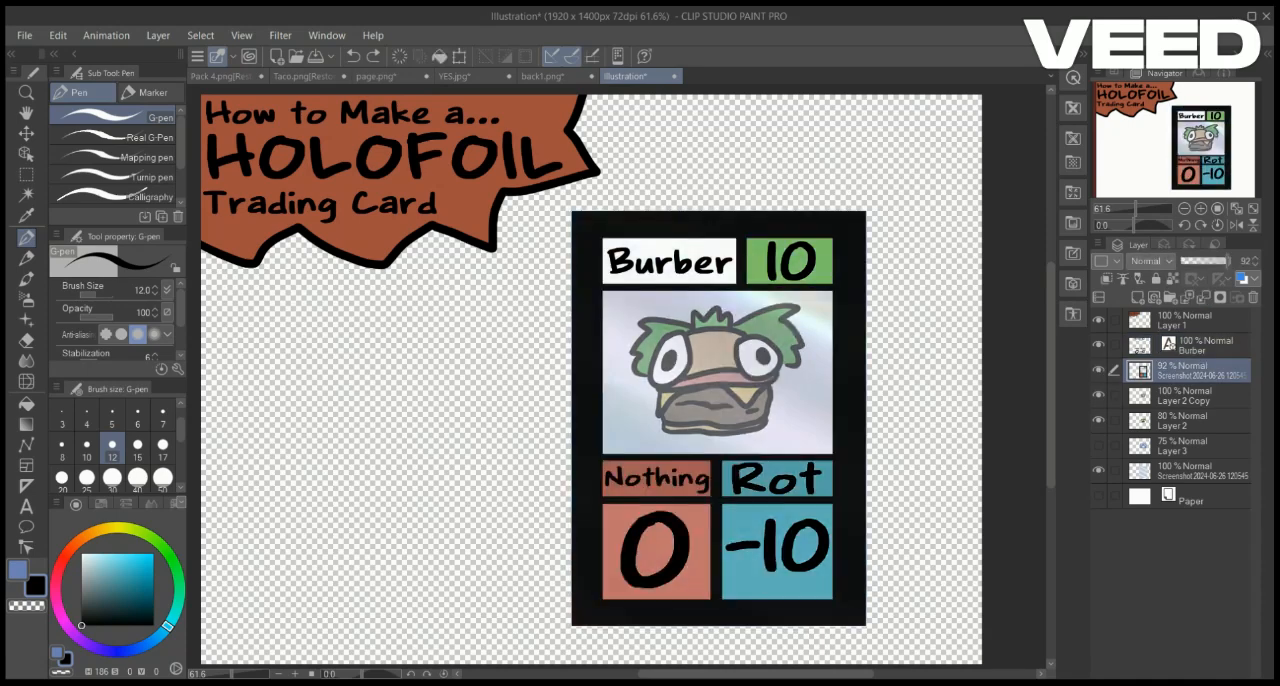
{"action": "left_click", "coordinate": [27, 174]}
{"action": "left_click_drag", "start_coordinate": [603, 291], "coordinate": [833, 455]}
{"action": "key", "text": "ctrl+z"}
{"action": "key", "text": "ctrl+z"}
{"action": "key", "text": "Delete"}
{"action": "key", "text": "ctrl+d"}
{"action": "left_click_drag", "start_coordinate": [1198, 371], "coordinate": [1178, 529]}
Duplicate both creature layers and place one pair beneath the foil layer, above the copied card overlay
{"action": "left_click", "coordinate": [1198, 421]}
{"action": "left_click", "coordinate": [1198, 396]}
{"action": "left_click", "coordinate": [1198, 421], "text": "shift"}
{"action": "key", "text": "ctrl+c"}
{"action": "key", "text": "ctrl+v"}
{"action": "left_click", "coordinate": [1190, 446]}
{"action": "left_click", "coordinate": [1190, 471], "text": "shift"}
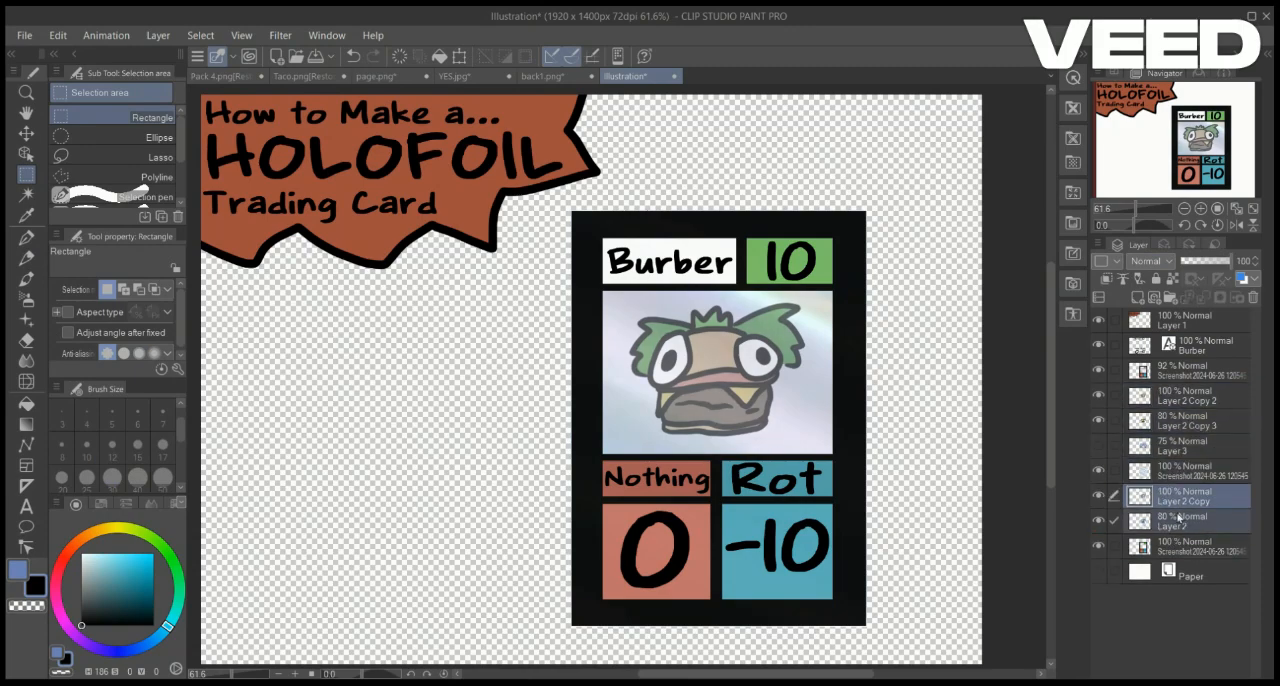
Move the blue backdrop layer beneath the copied card overlay, then merge the foil card's layers into one and hide it
{"action": "left_click_drag", "start_coordinate": [1185, 446], "coordinate": [1185, 556]}
{"action": "left_click", "coordinate": [1190, 521]}
{"action": "left_click", "coordinate": [1200, 346]}
{"action": "double_click", "coordinate": [1203, 298]}
{"action": "double_click", "coordinate": [1203, 298]}
{"action": "left_click", "coordinate": [1098, 346]}
Show the blue backdrop layer and set both it and the semi-transparent creature layer to 100% opacity
{"action": "left_click", "coordinate": [1190, 446]}
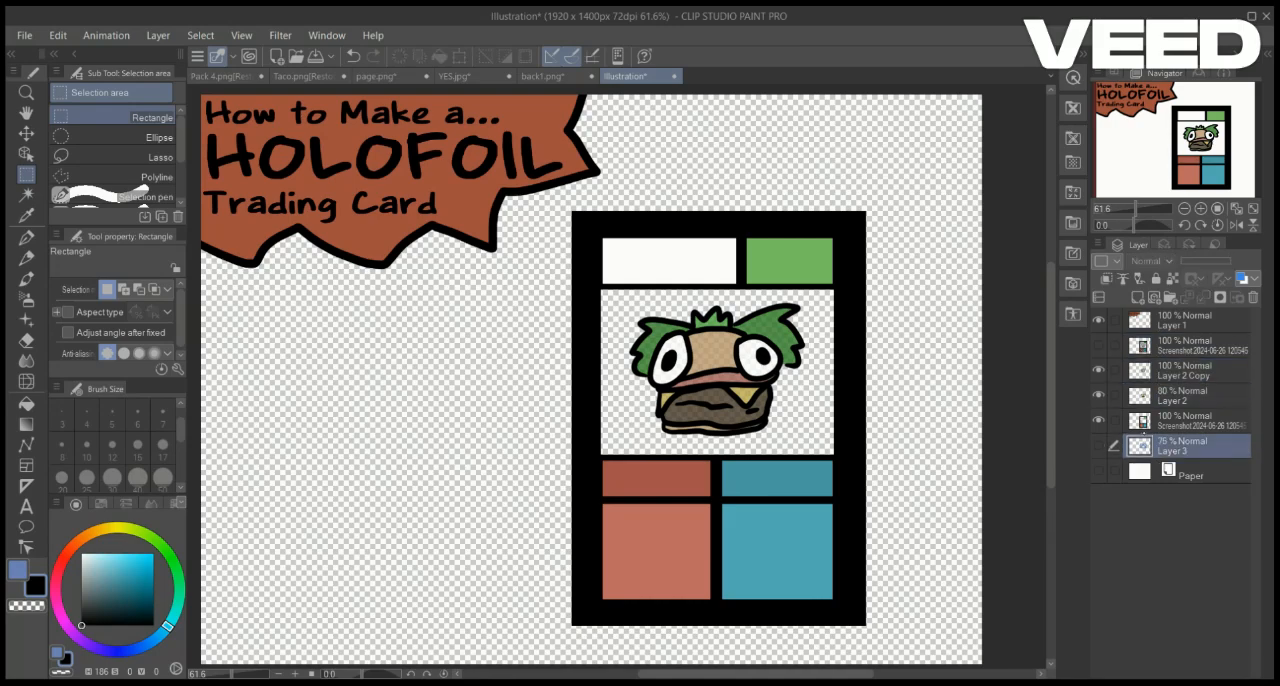
{"action": "left_click", "coordinate": [1098, 446]}
{"action": "left_click", "coordinate": [1190, 371]}
{"action": "left_click", "coordinate": [1190, 396]}
{"action": "left_click", "coordinate": [1231, 261]}
{"action": "left_click", "coordinate": [1176, 446]}
{"action": "left_click", "coordinate": [1231, 261]}
Fill the backdrop across the picture window with its own blue, then merge the flat card's layers and show the foil card
{"action": "right_click", "coordinate": [639, 314]}
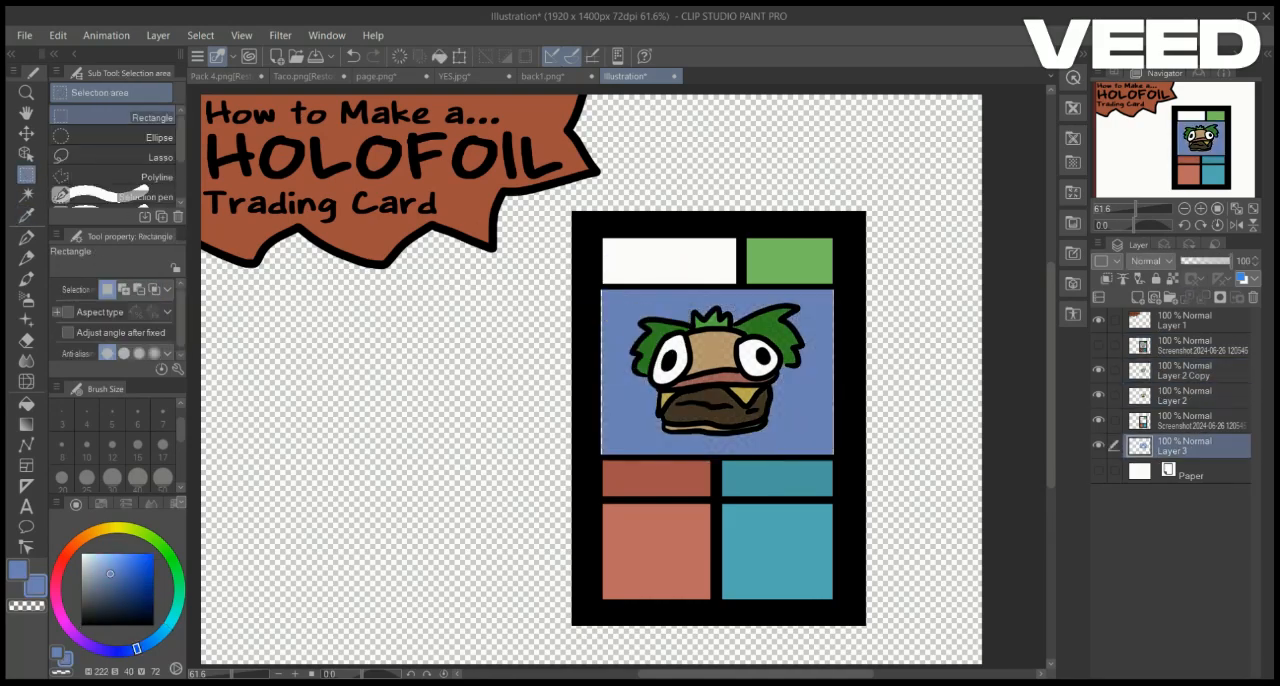
{"action": "left_click_drag", "start_coordinate": [594, 280], "coordinate": [844, 463]}
{"action": "key", "text": "alt+Delete"}
{"action": "key", "text": "ctrl+d"}
{"action": "left_click", "coordinate": [1198, 371]}
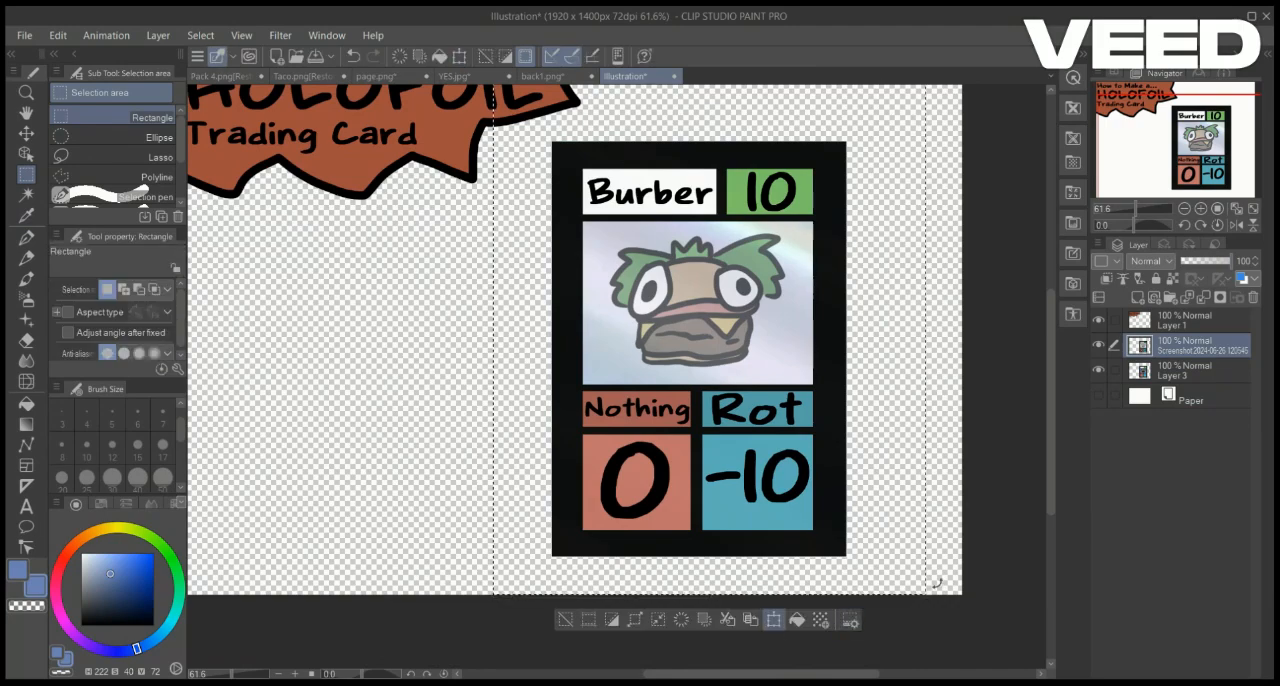
Enlarge the merged foil card and position it near the canvas's right edge
{"action": "left_click_drag", "start_coordinate": [926, 595], "coordinate": [972, 642]}
{"action": "left_click_drag", "start_coordinate": [841, 386], "coordinate": [854, 354]}
{"action": "left_click_drag", "start_coordinate": [506, 619], "coordinate": [485, 642]}
{"action": "left_click_drag", "start_coordinate": [718, 313], "coordinate": [745, 296]}
{"action": "key", "text": "Return"}
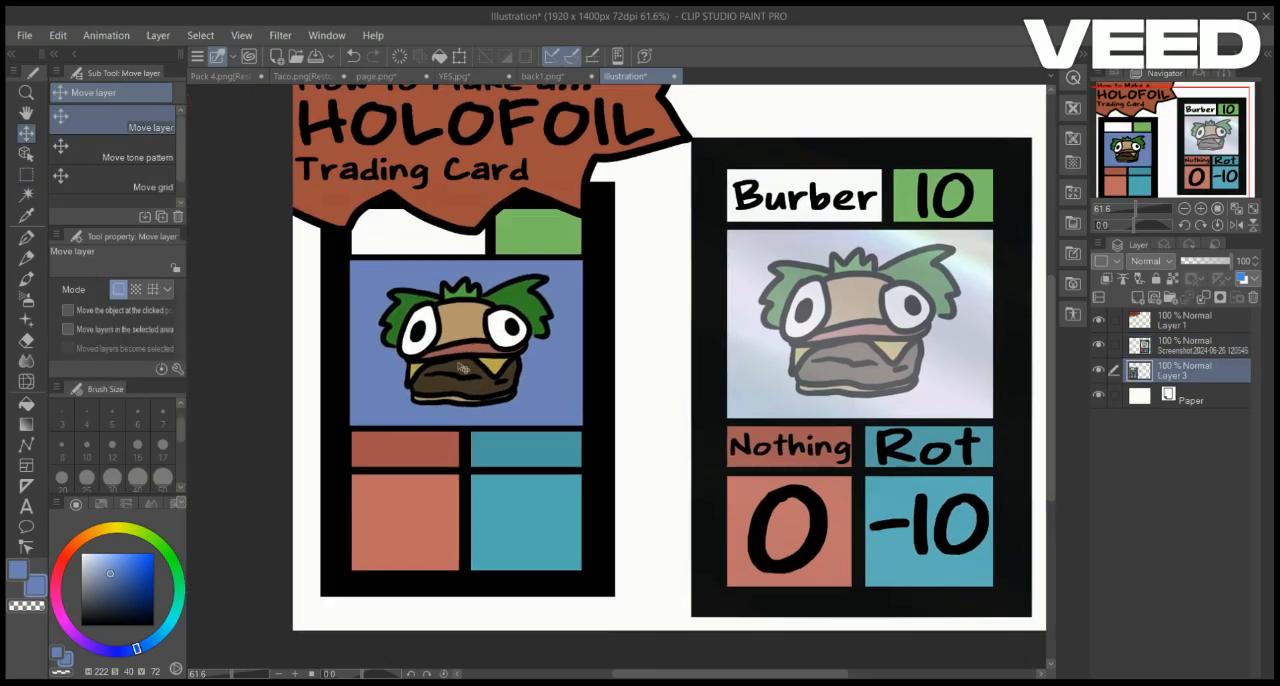
Shrink the flat card on the canvas's left side and draw a black arrow from it to the foil card on a new layer
{"action": "key", "text": "m"}
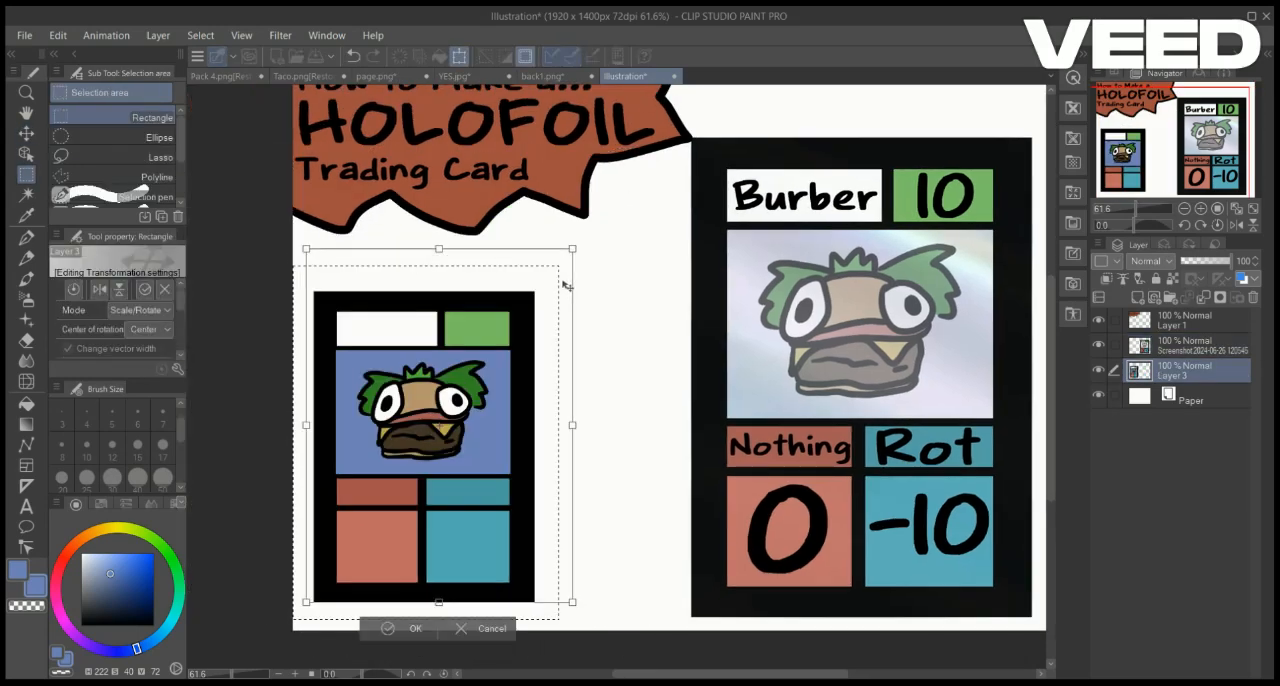
{"action": "key", "text": "Return"}
{"action": "key", "text": "ctrl+shift+n"}
{"action": "key", "text": "p"}
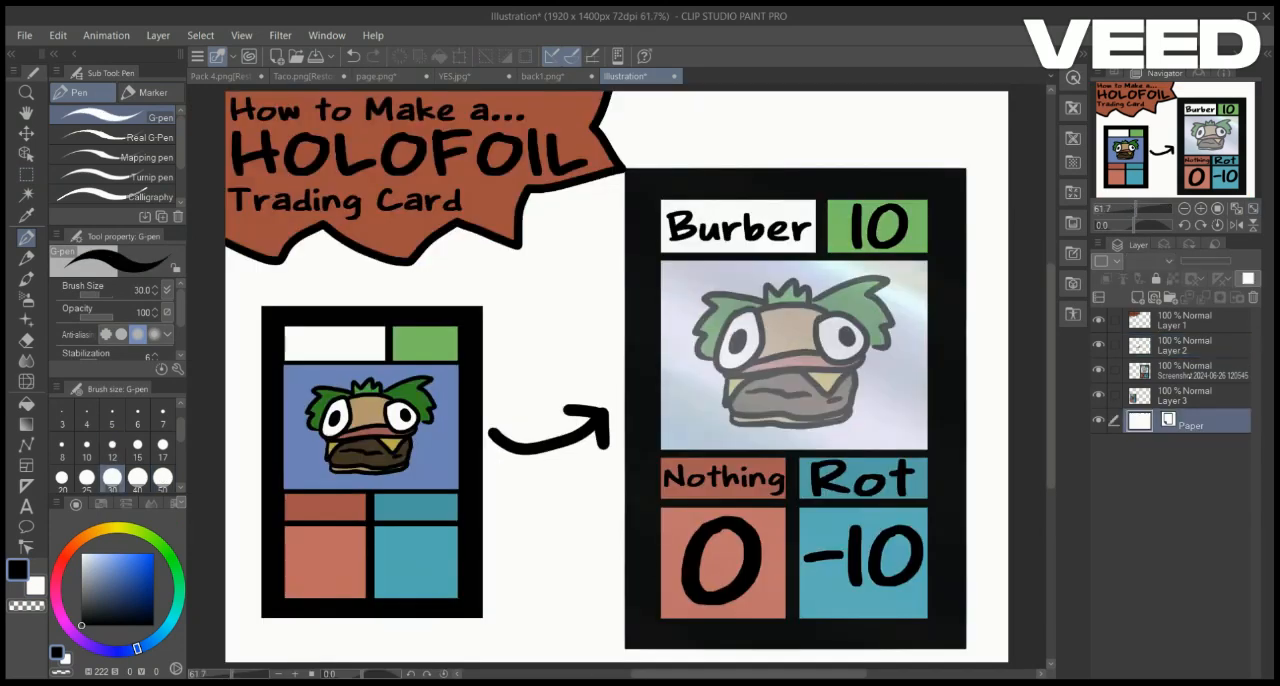
Colour the paper layer blue and trim the thin pale edges off the foil card, then clear the selection
{"action": "key", "text": "g"}
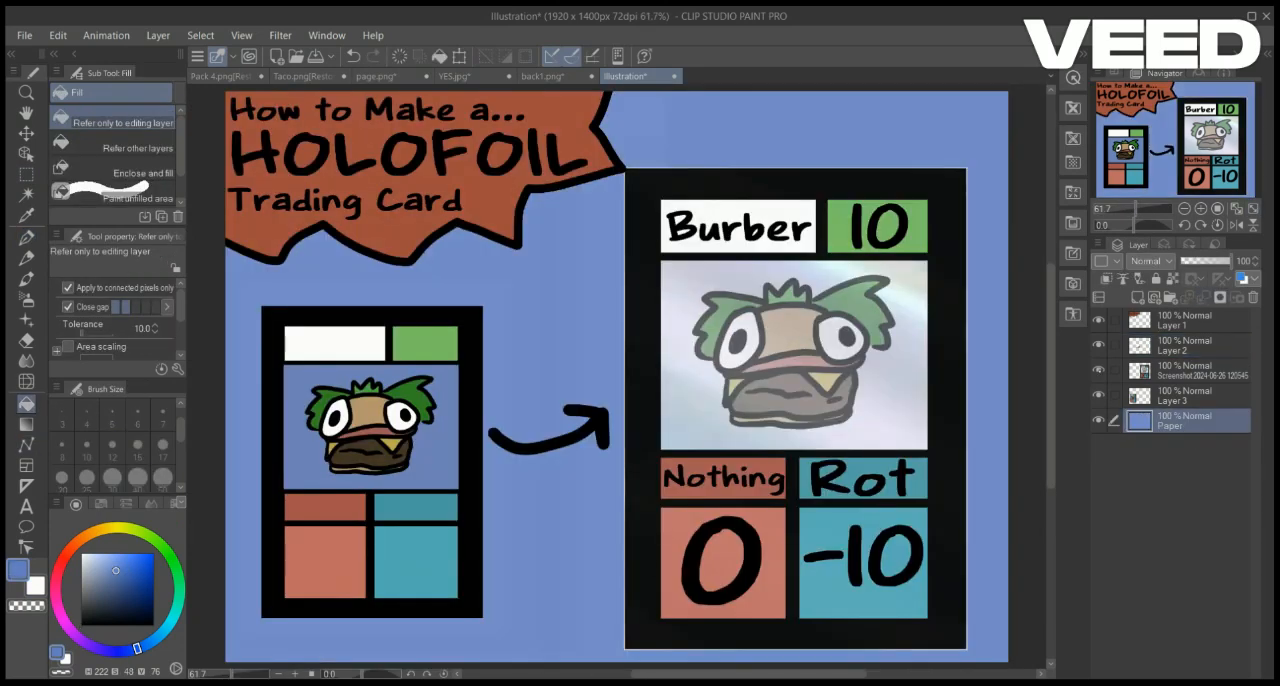
{"action": "key", "text": "m"}
{"action": "left_click_drag", "start_coordinate": [964, 647], "coordinate": [966, 649]}
{"action": "key", "text": "ctrl+d"}
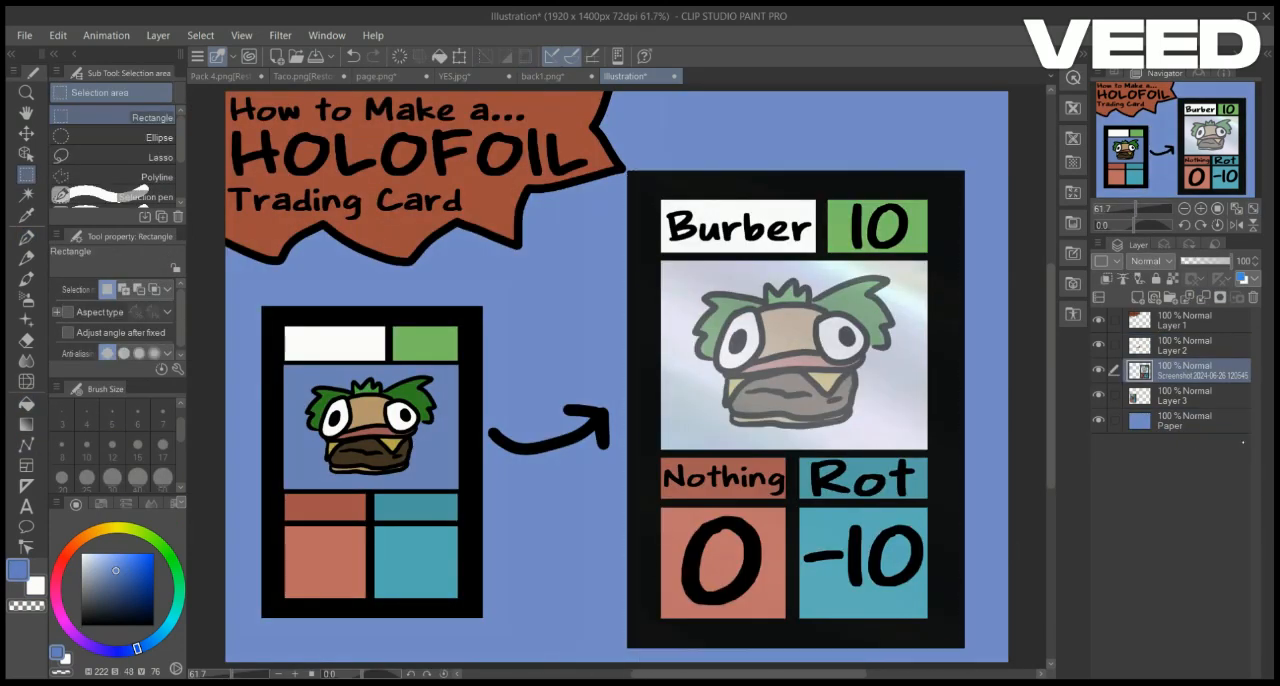